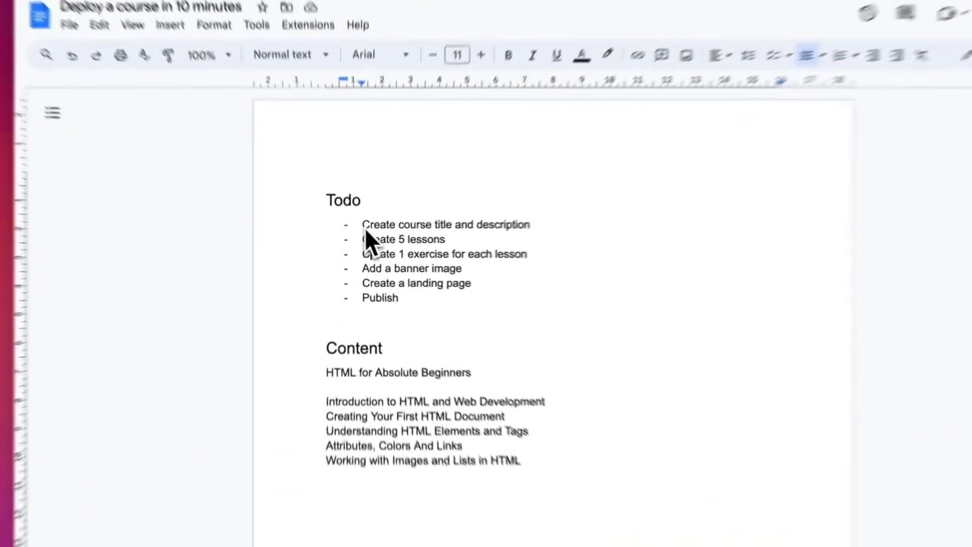
Review the planning document's to-do items for the course title and description, the lesson exercises and the banner image.
drag(367, 219, 543, 217)
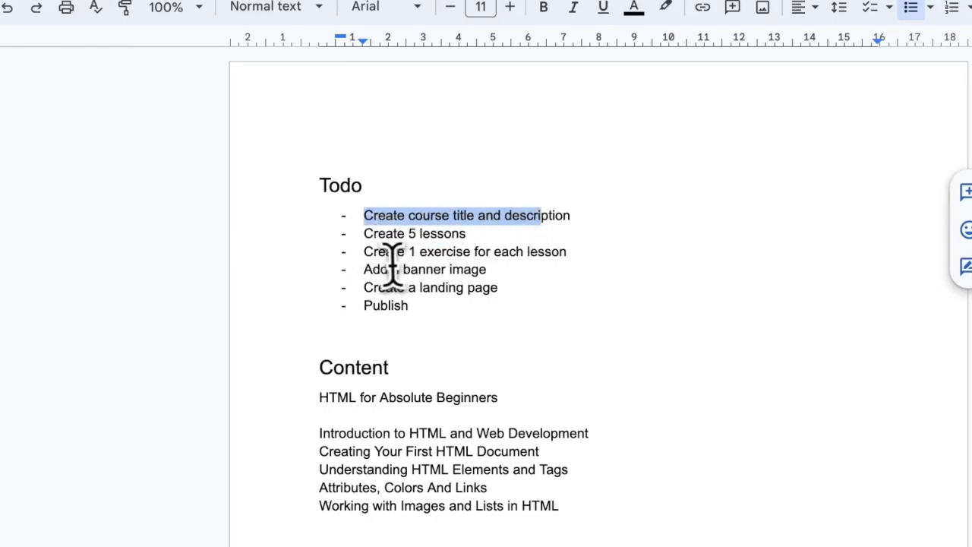
drag(364, 252, 503, 252)
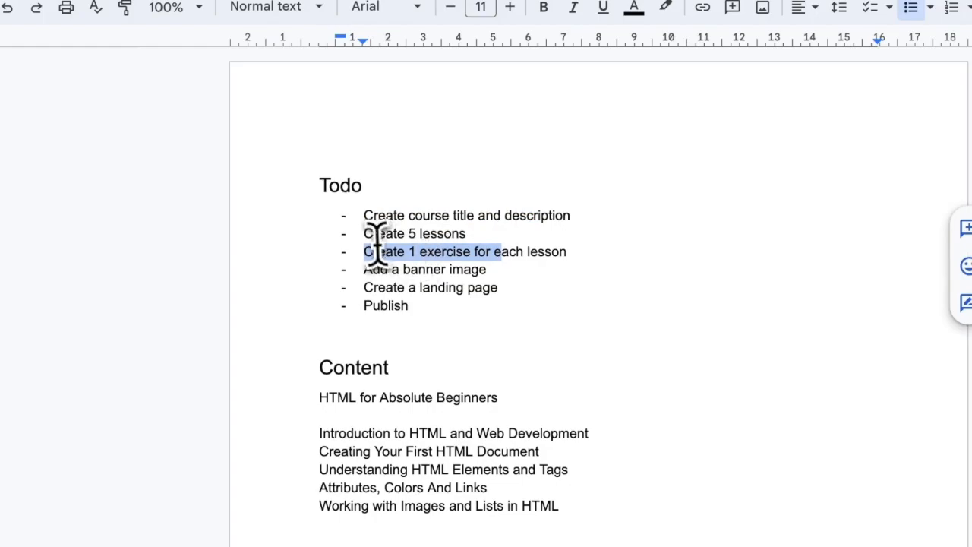
drag(365, 270, 492, 270)
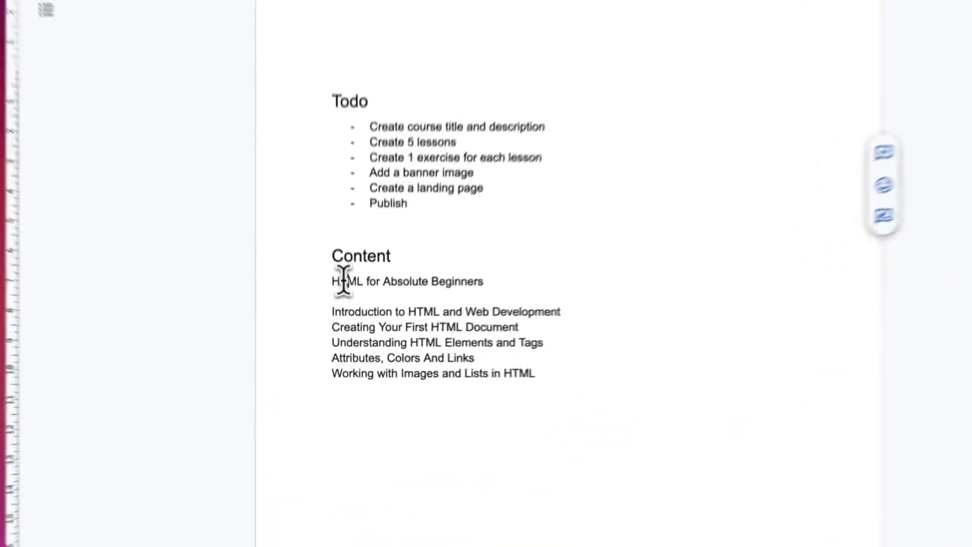
Copy the course title from the document and start a new course in ClassroomIO named "HTML for Absolute Beginners".
triple_click(345, 331)
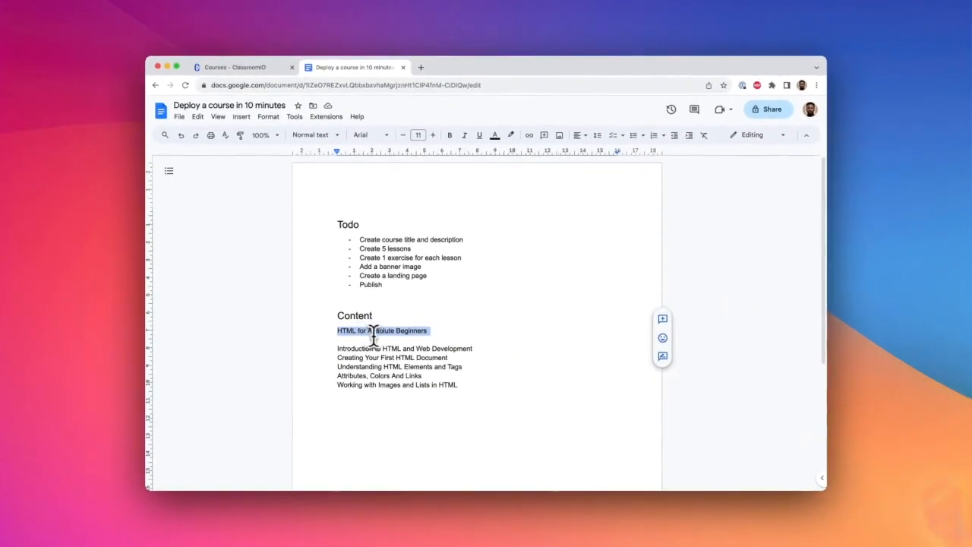
click(235, 67)
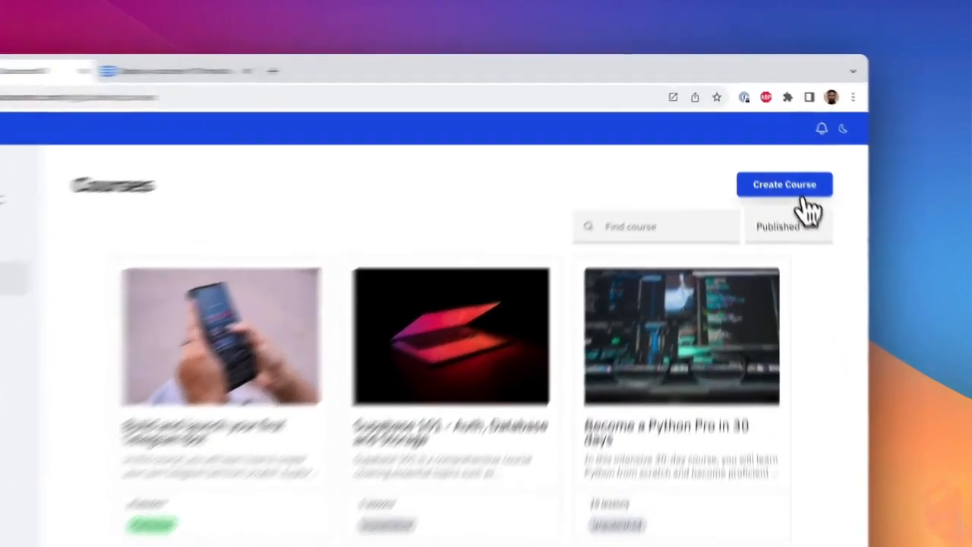
click(770, 145)
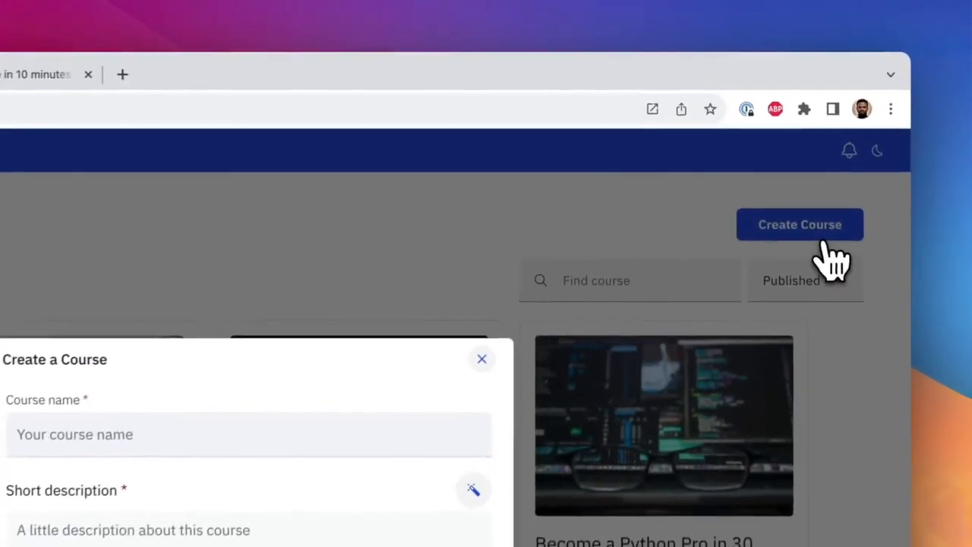
click(308, 334)
text(HTML for Absolute Beginners)
Generate a 30-word AI short description for a course titled "HTML for Absolute Beginners", insert it and finish creating the course.
click(623, 393)
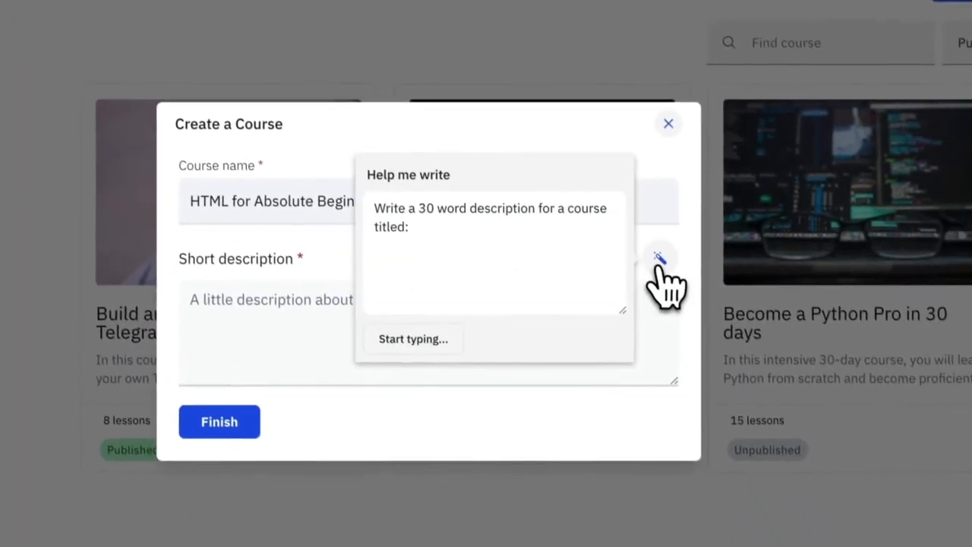
click(448, 228)
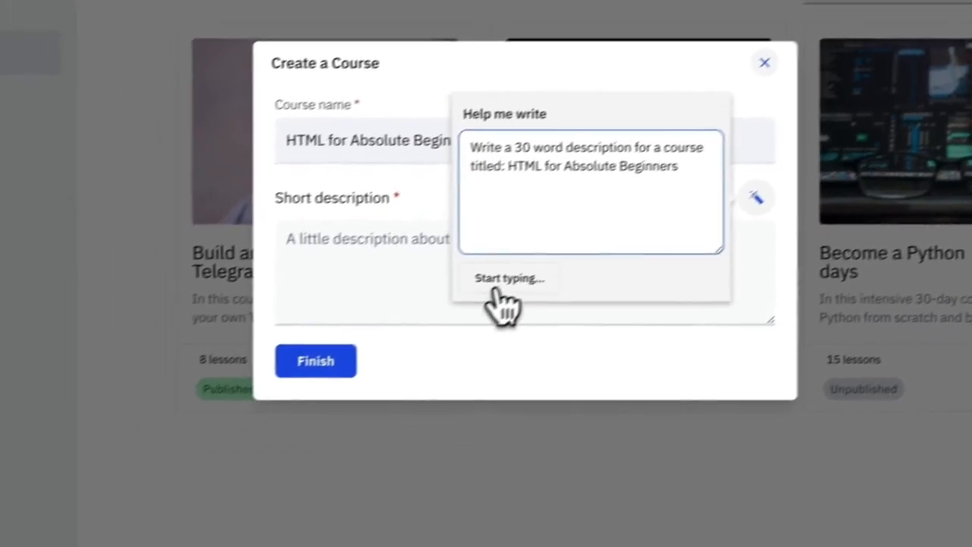
click(407, 329)
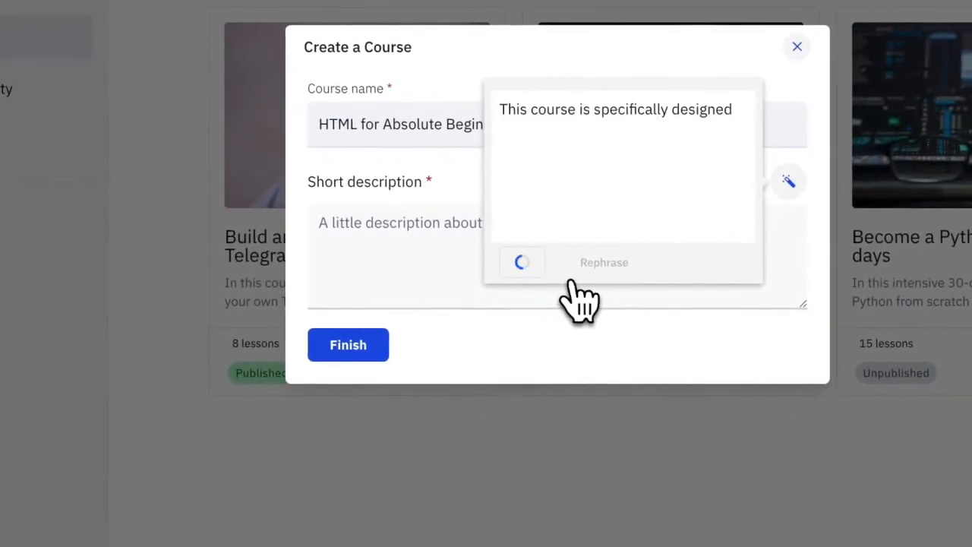
click(534, 266)
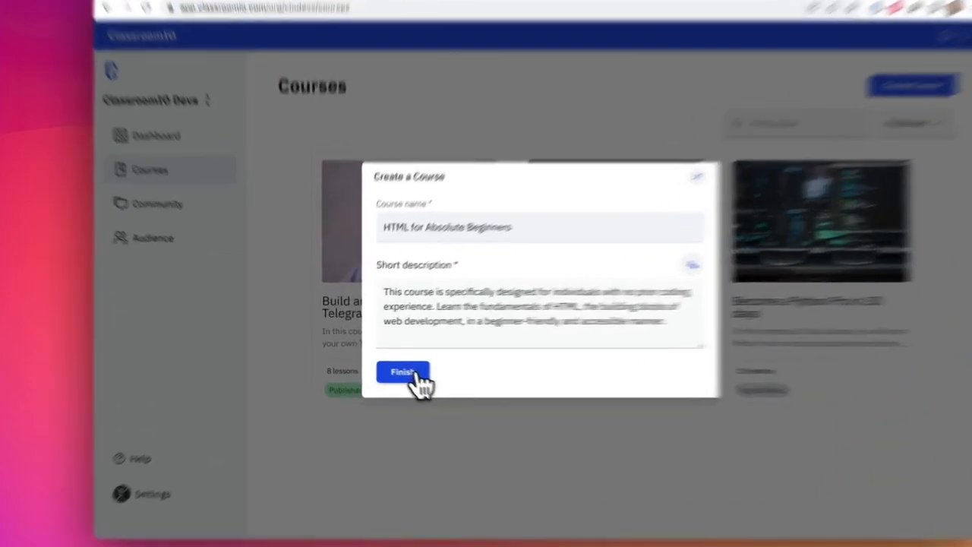
click(393, 366)
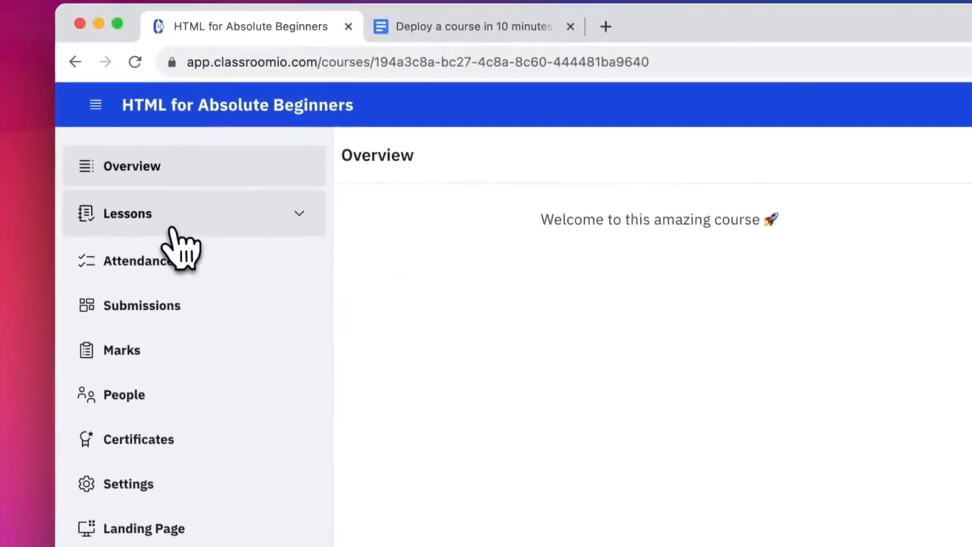
Add the course's first lesson, "Introduction to HTML and Web Development", copying its title from the Google Docs planning document.
click(180, 226)
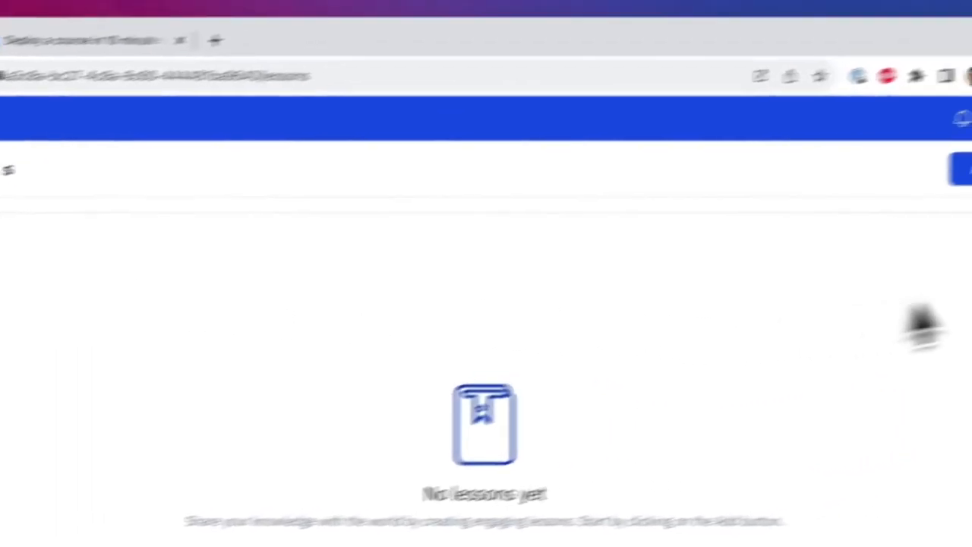
click(889, 202)
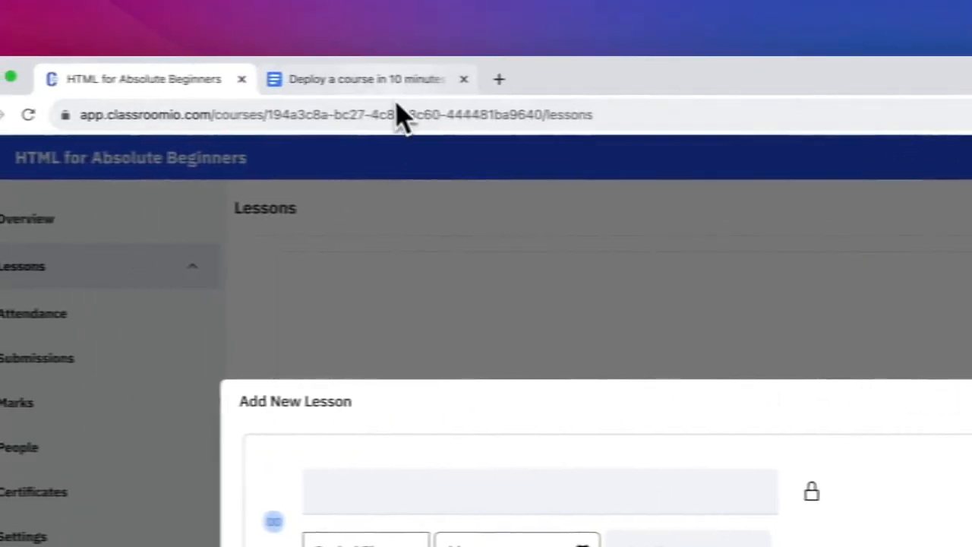
click(155, 79)
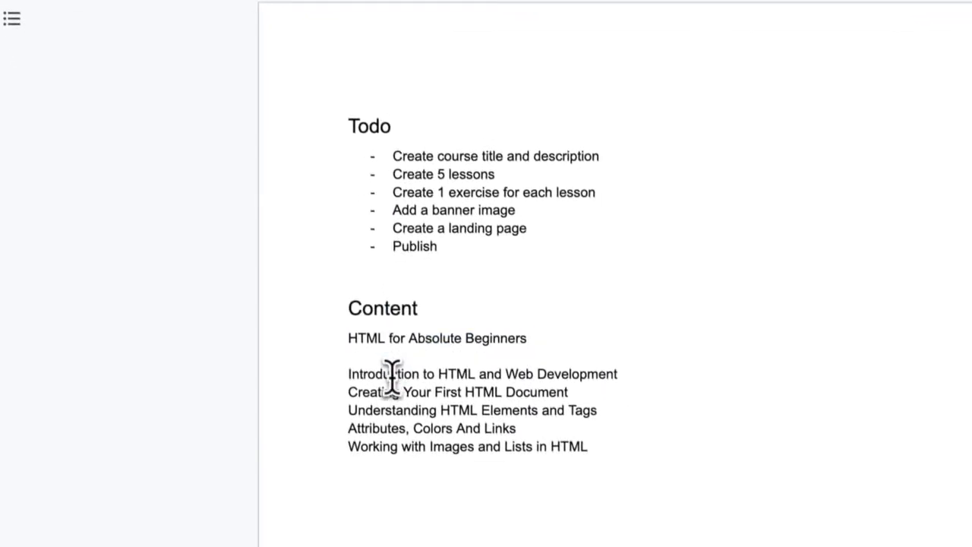
triple_click(391, 374)
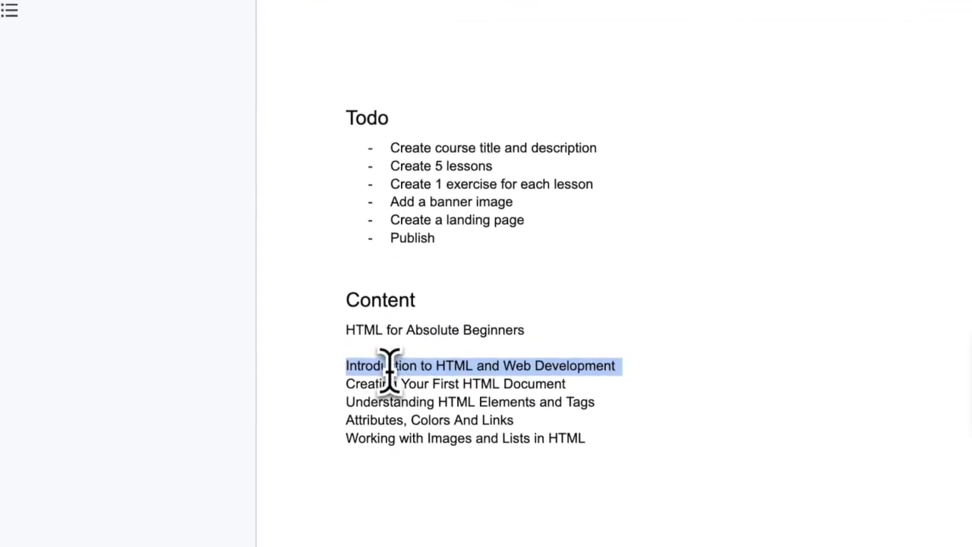
key(super+c)
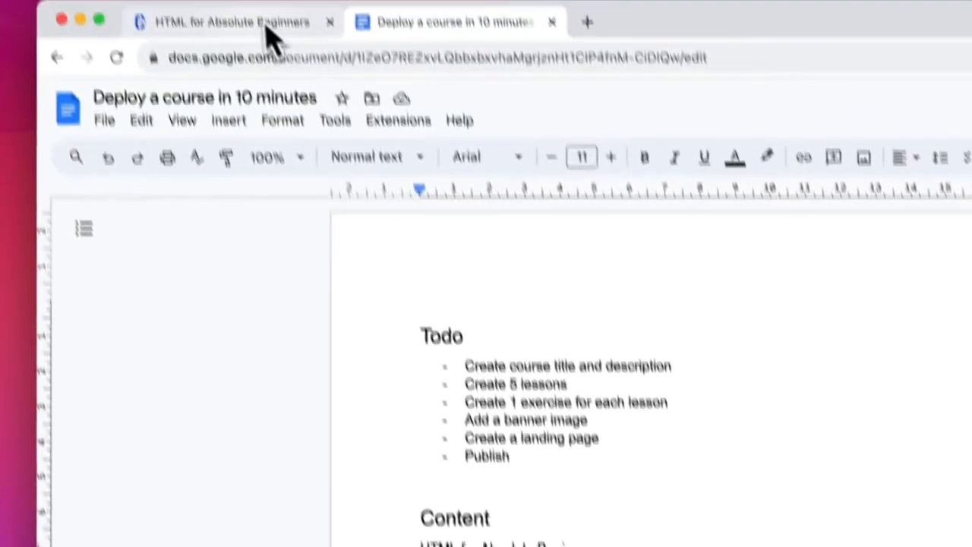
click(271, 18)
click(478, 327)
key(super+v)
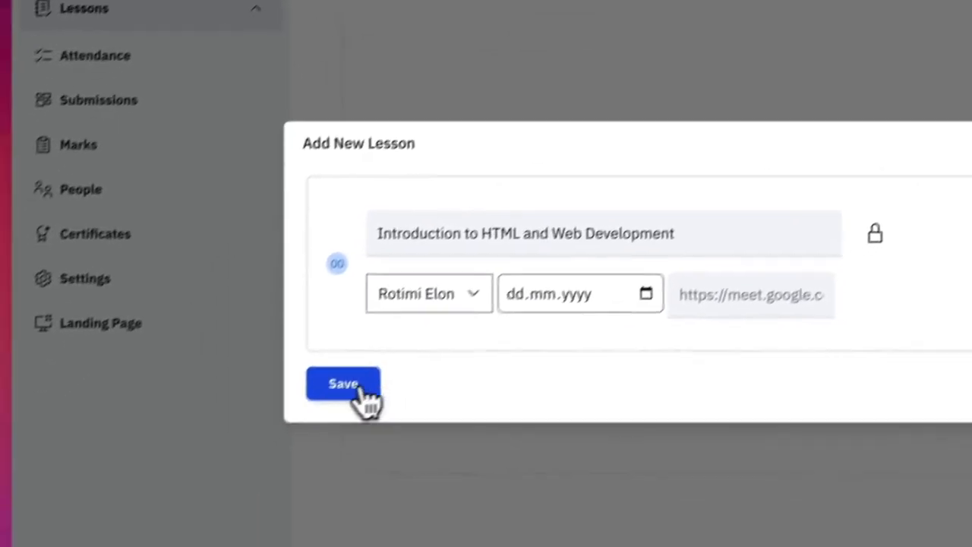
click(245, 472)
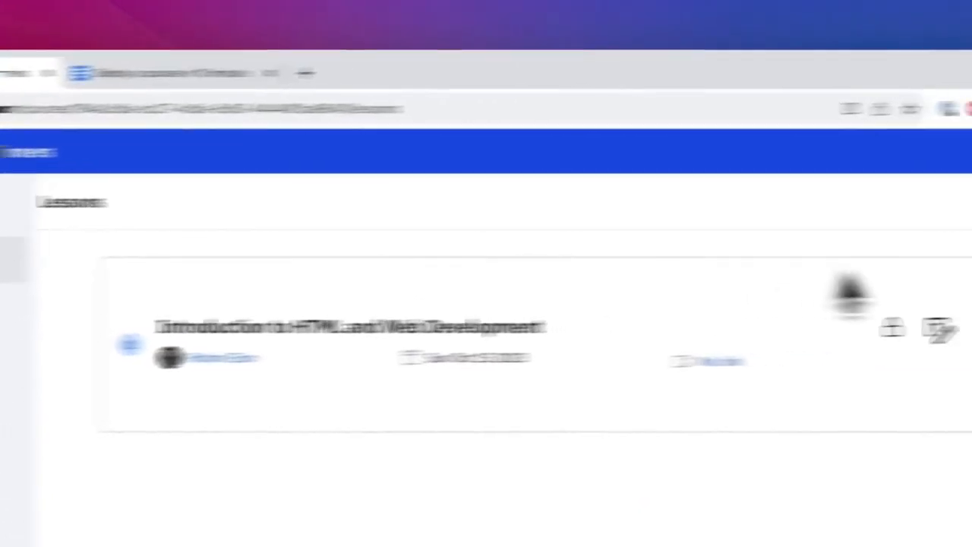
Add a second lesson titled "Creating Your First HTML Document", copying the title from the planning document.
click(889, 208)
click(334, 71)
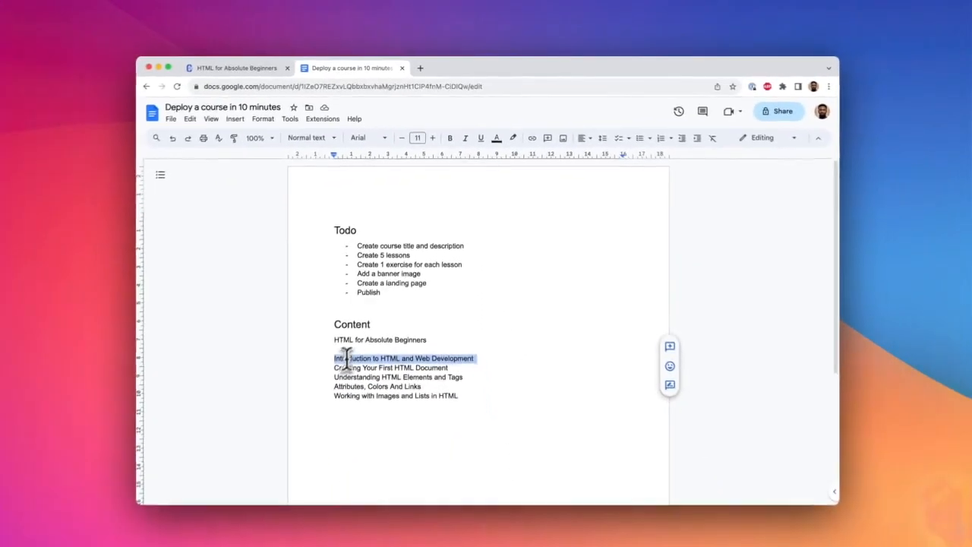
triple_click(314, 456)
key(super+c)
click(197, 73)
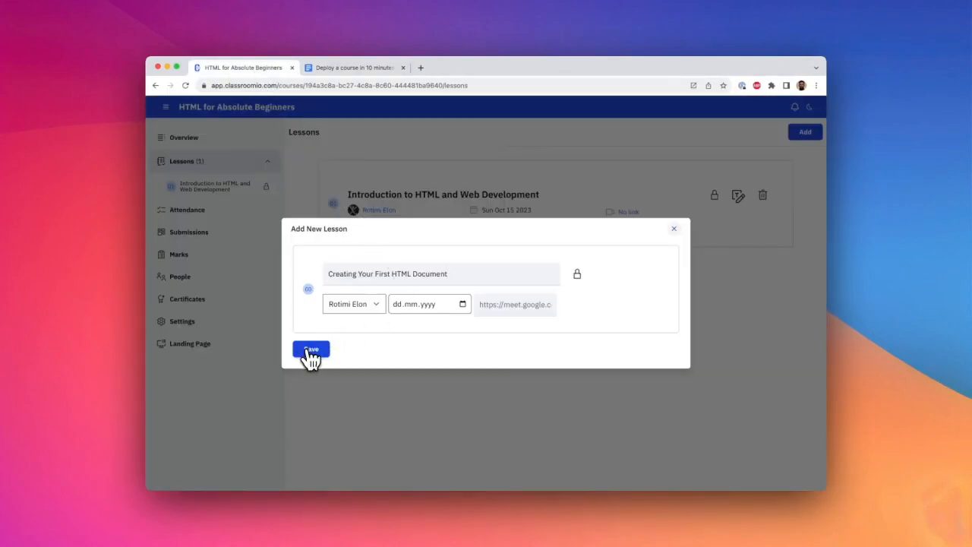
click(309, 351)
Copy the third lesson title from the planning document and add the lesson "Understanding HTML Elements and Tags".
click(354, 69)
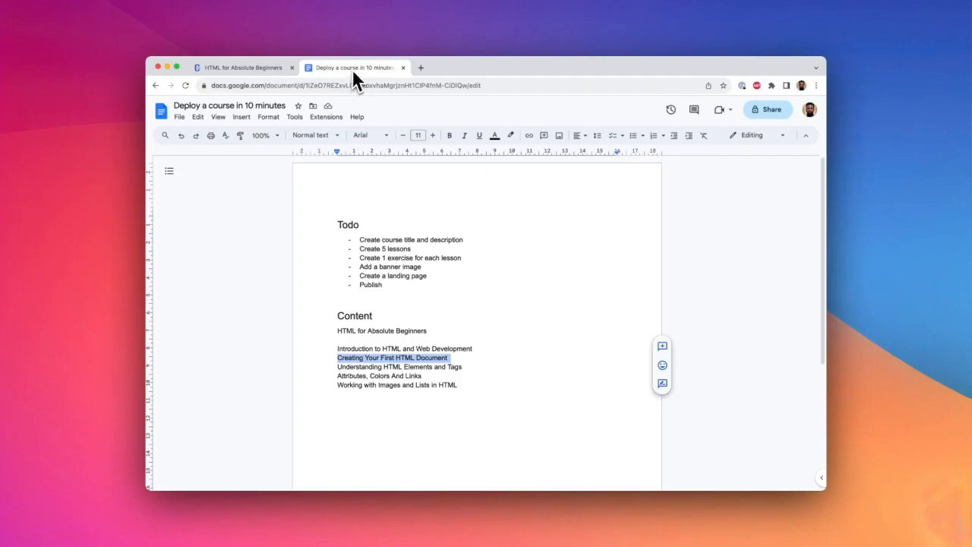
click(357, 370)
triple_click(361, 367)
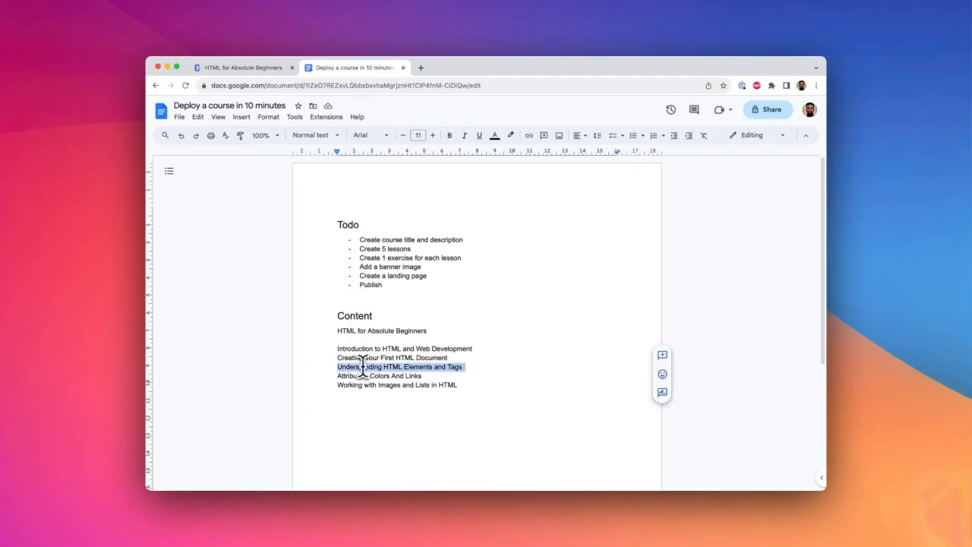
click(262, 67)
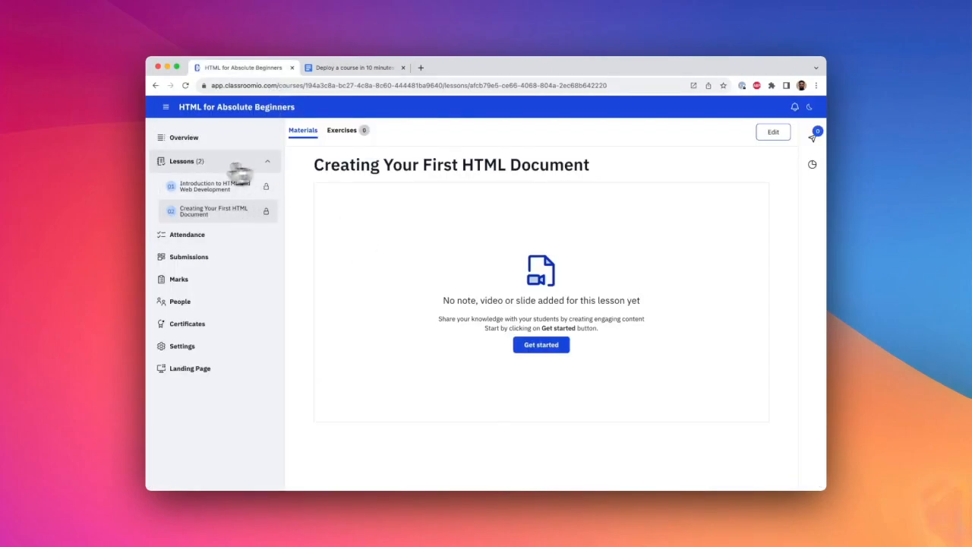
click(187, 165)
click(804, 135)
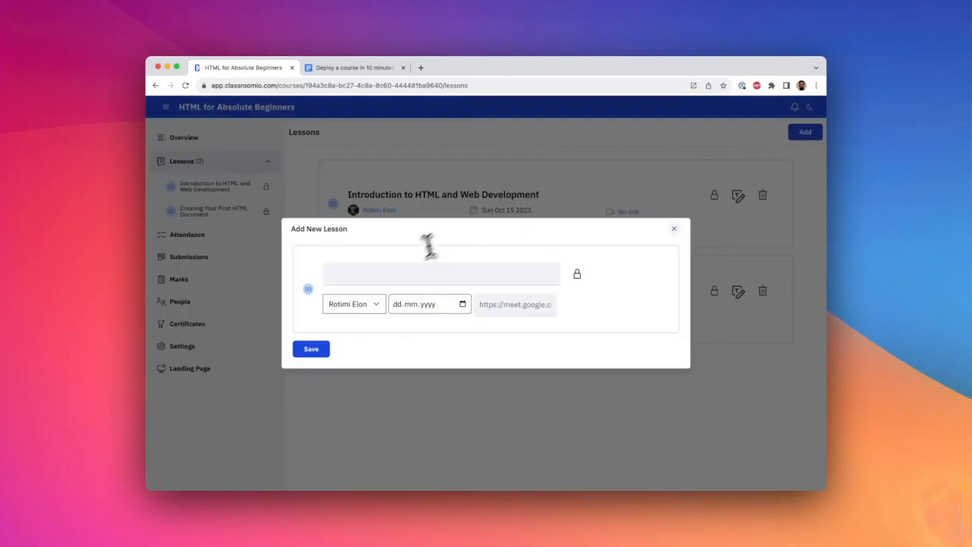
click(312, 351)
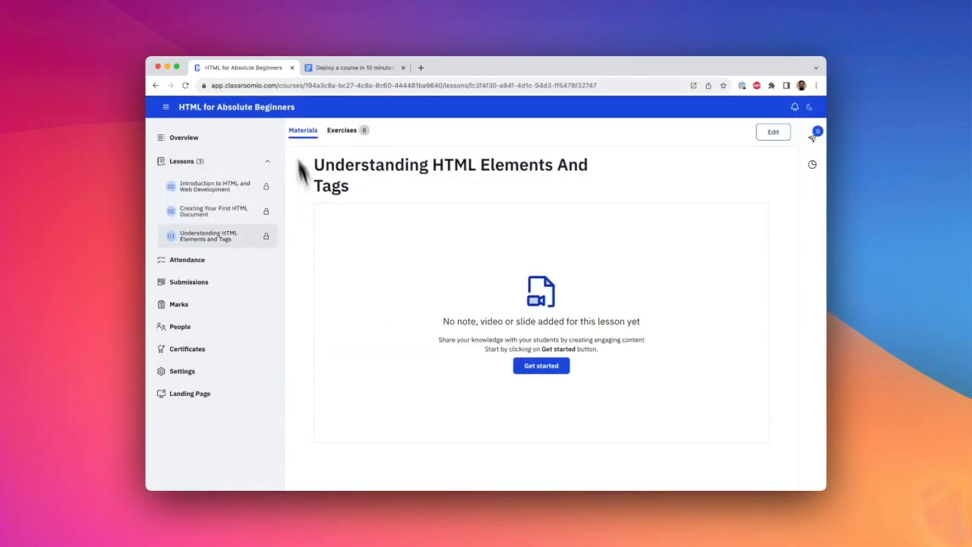
Copy the fourth lesson title from the planning document and add the lesson "Attributes, Colors And Links".
click(338, 68)
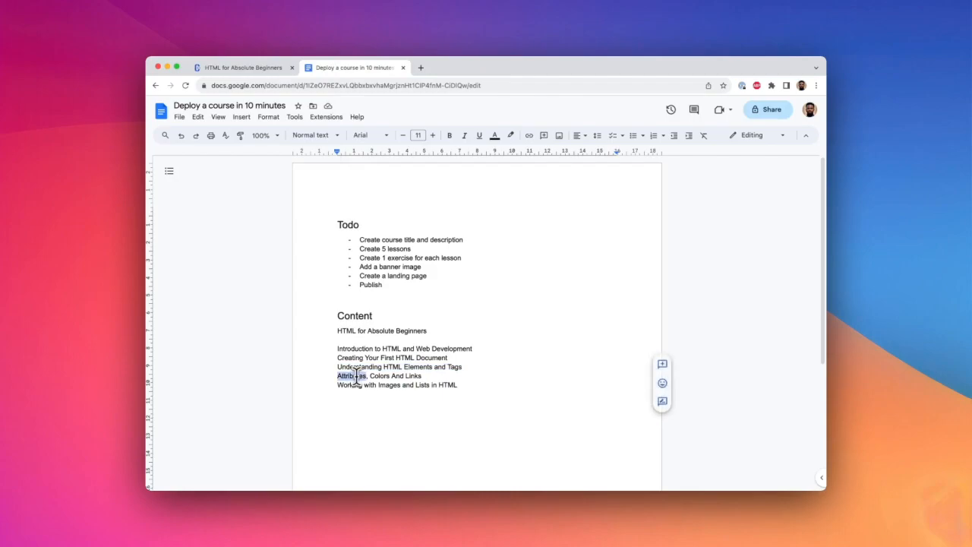
click(258, 72)
click(219, 163)
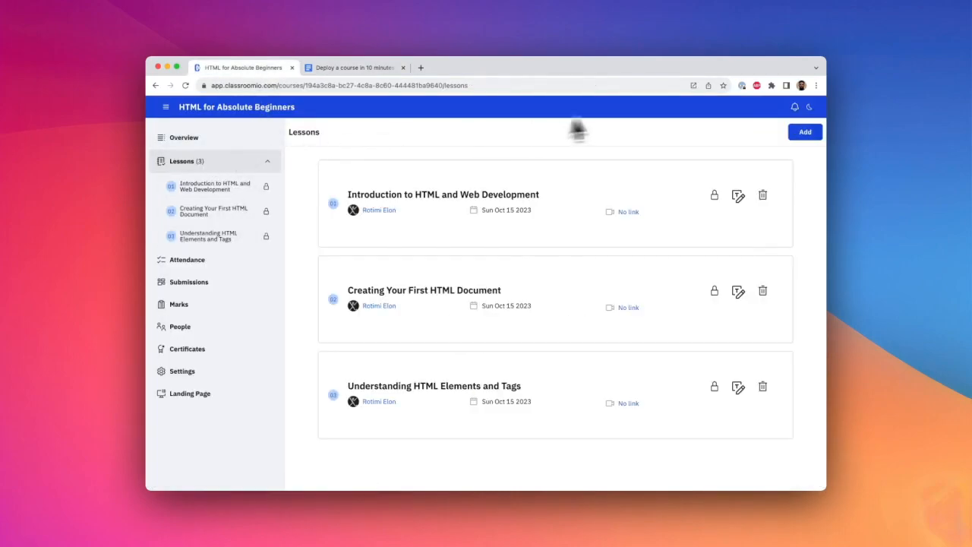
click(798, 132)
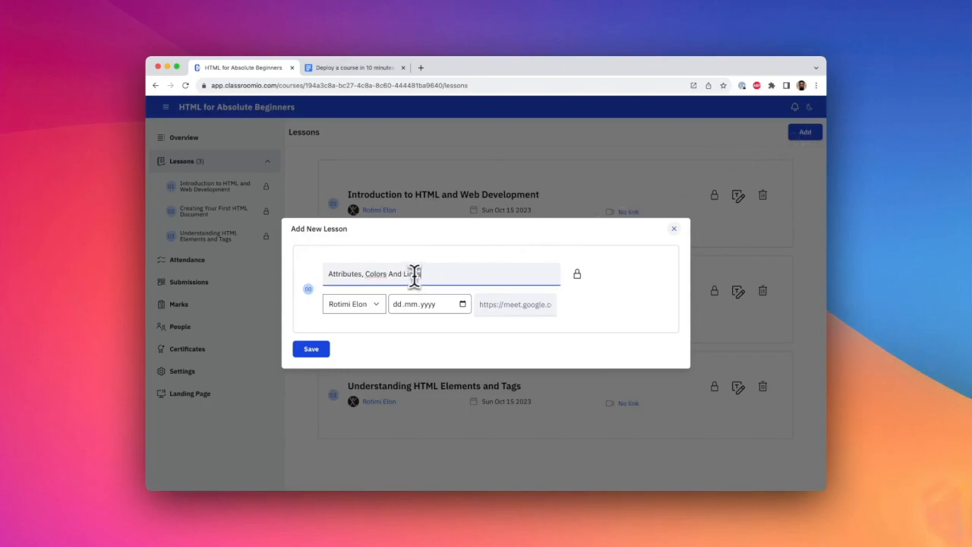
click(316, 354)
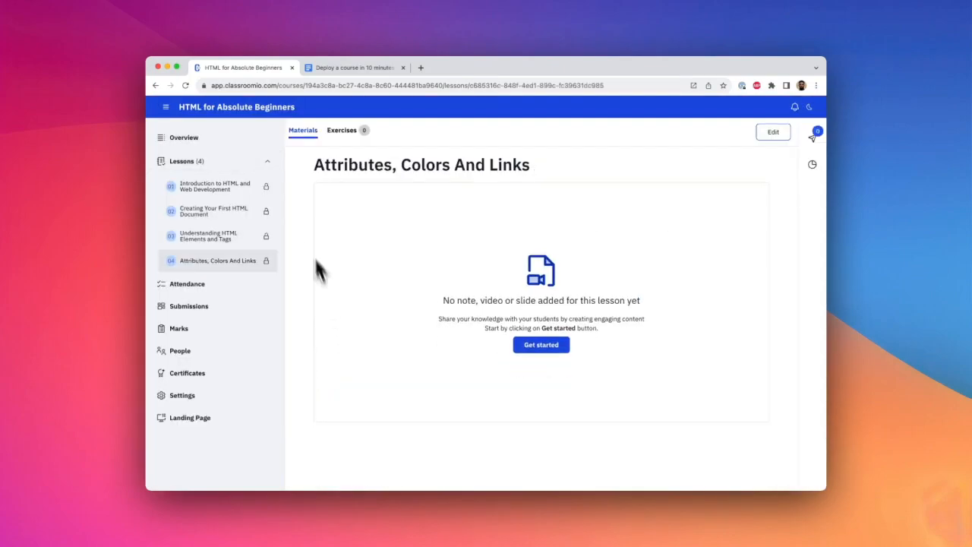
Add a fifth lesson titled "Working with Images and Lists in HTML", copying the title from the planning document.
click(199, 164)
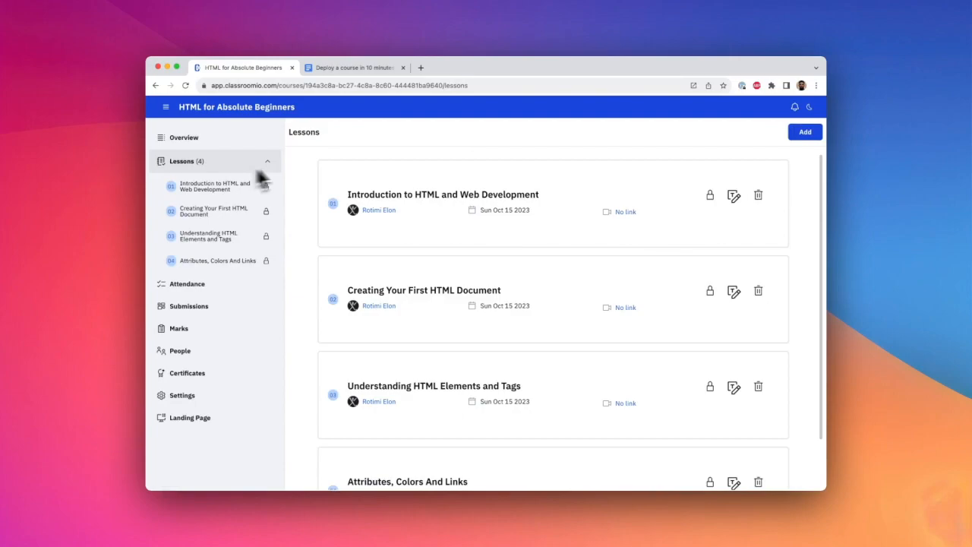
click(807, 133)
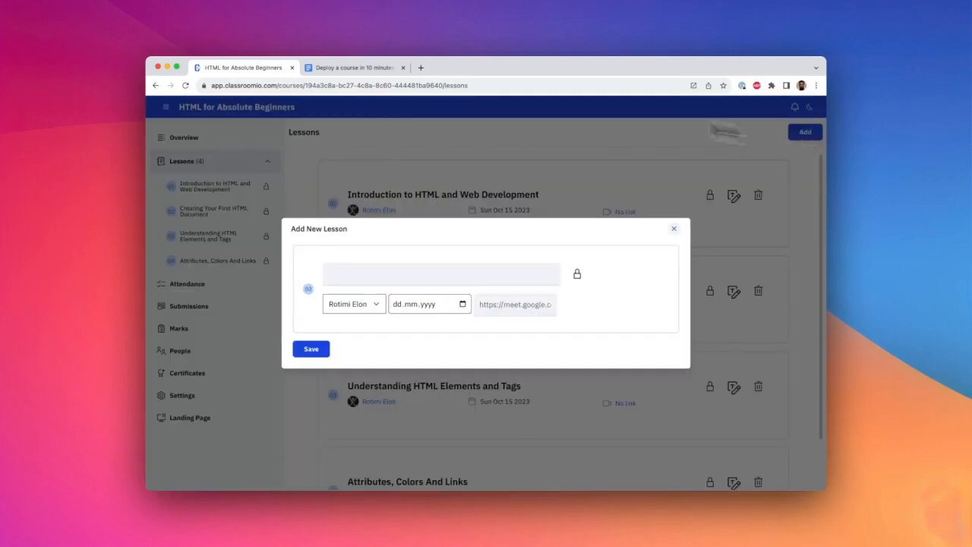
click(360, 72)
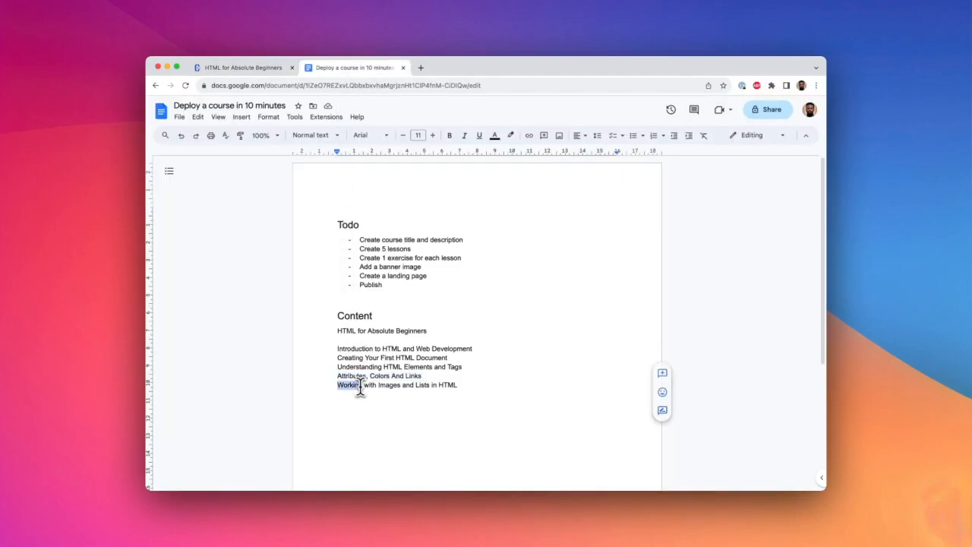
click(255, 74)
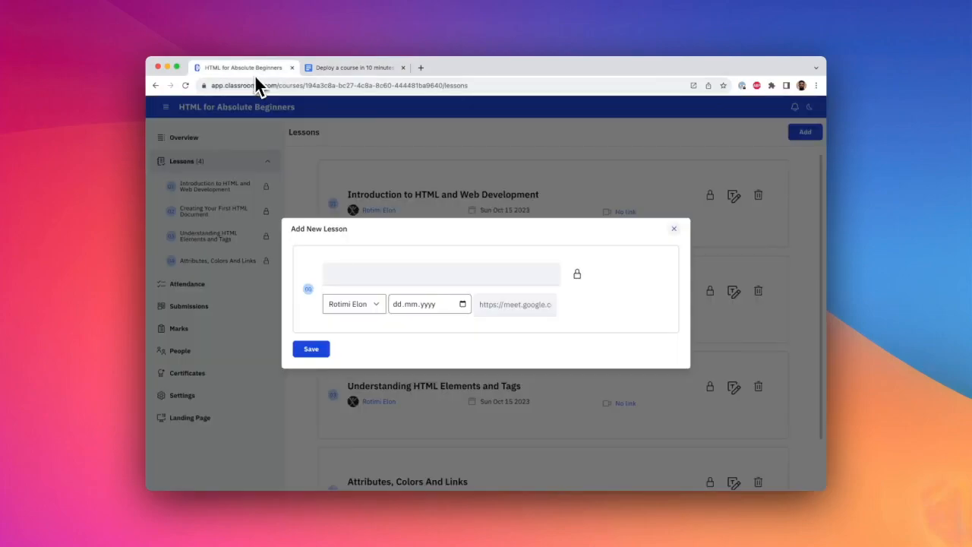
click(334, 348)
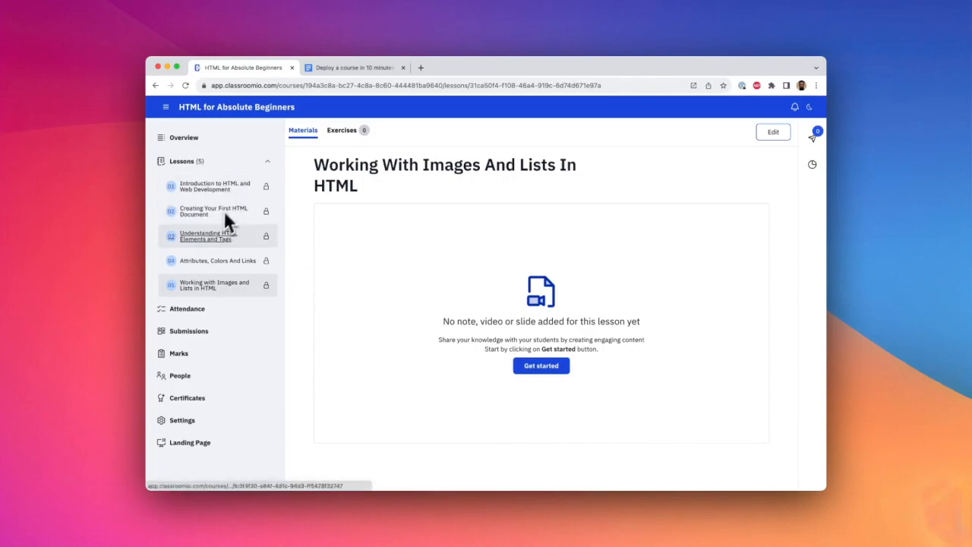
Generate an AI lesson note for the lesson "Introduction to HTML and Web Development" and finish editing.
click(211, 186)
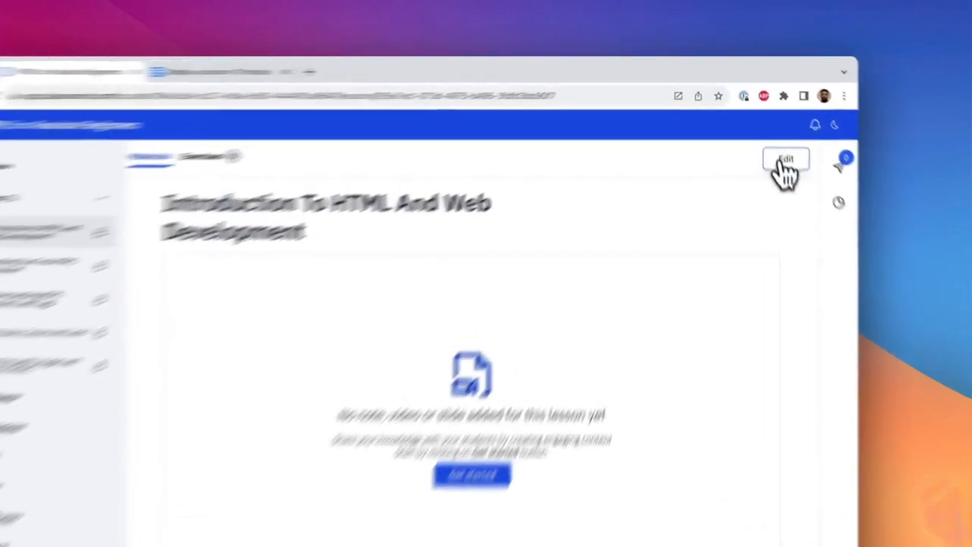
click(772, 133)
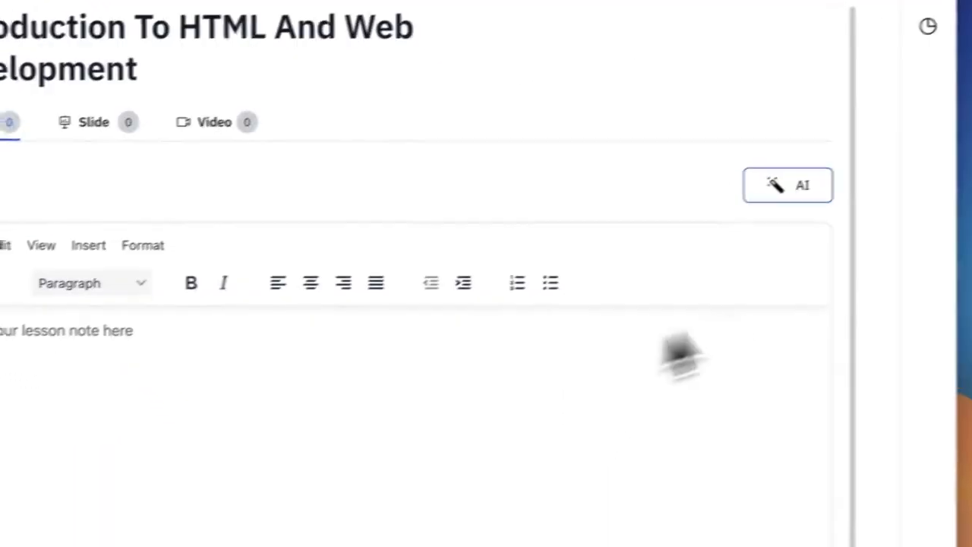
click(767, 419)
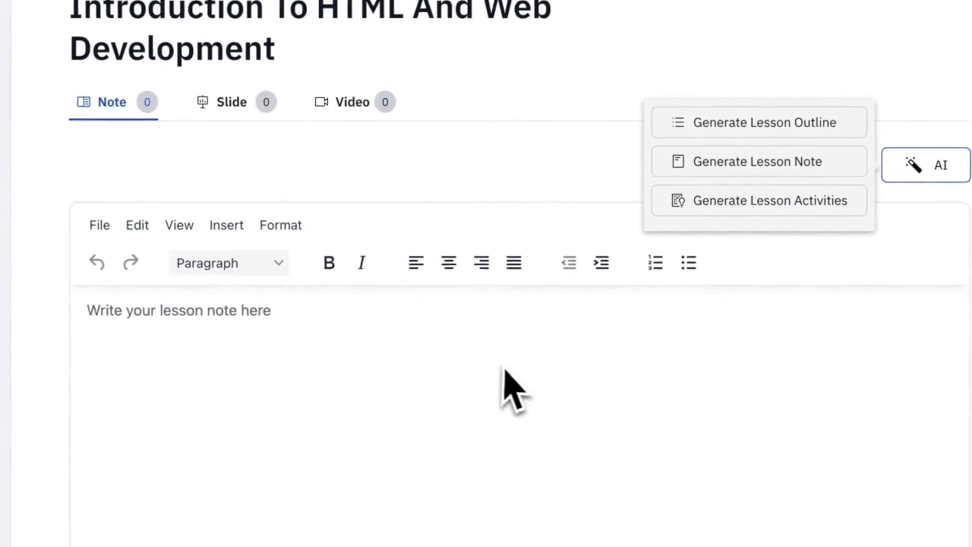
click(757, 161)
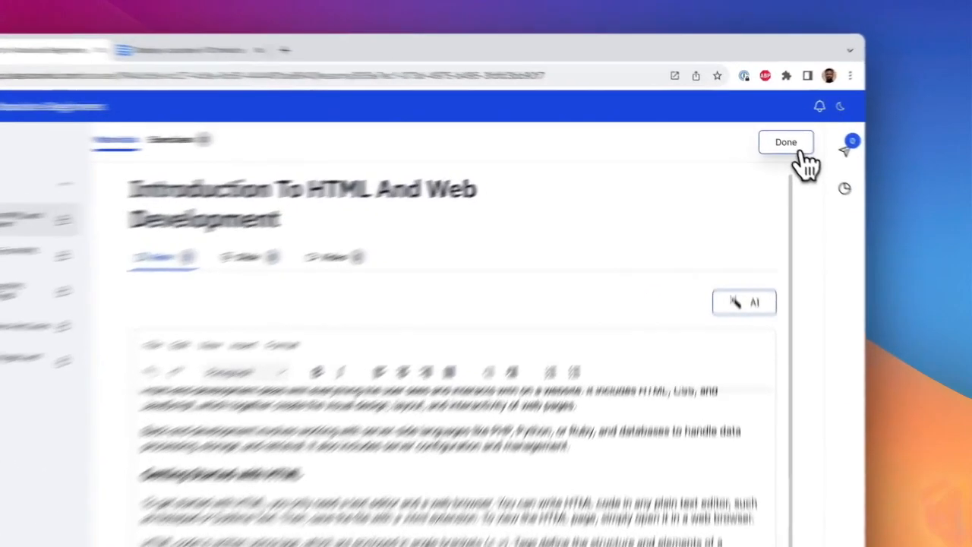
click(800, 151)
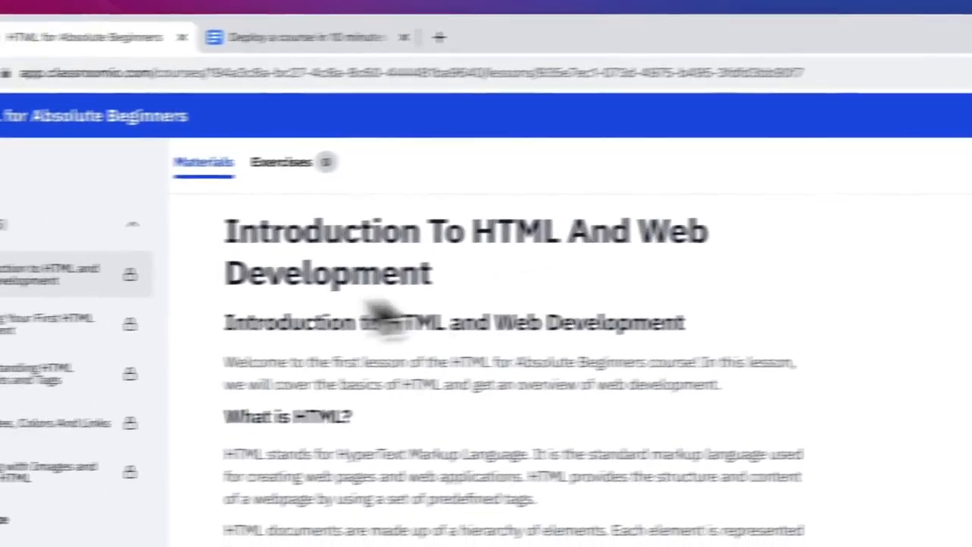
Create an exercise for the first lesson from its notes with AI, using 5 questions and 5 options per question.
click(428, 167)
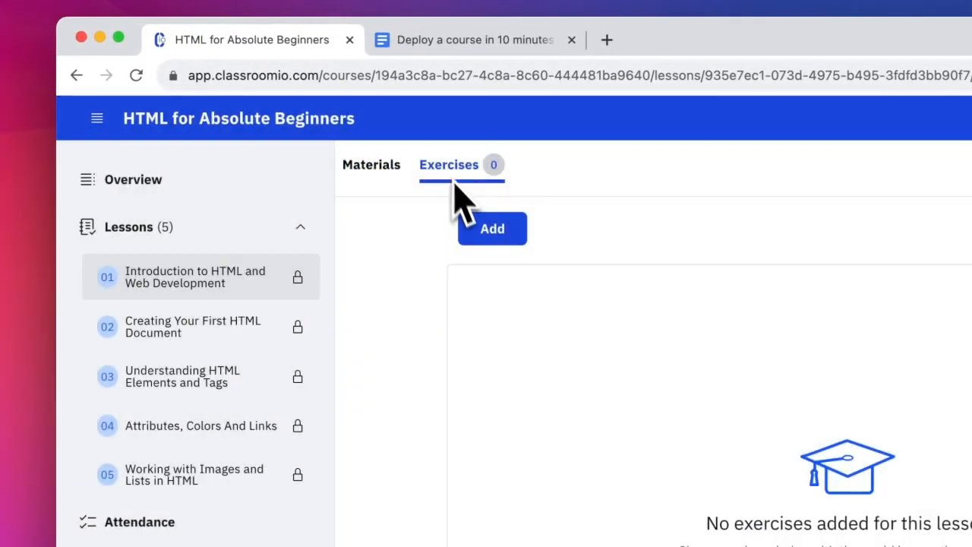
click(506, 237)
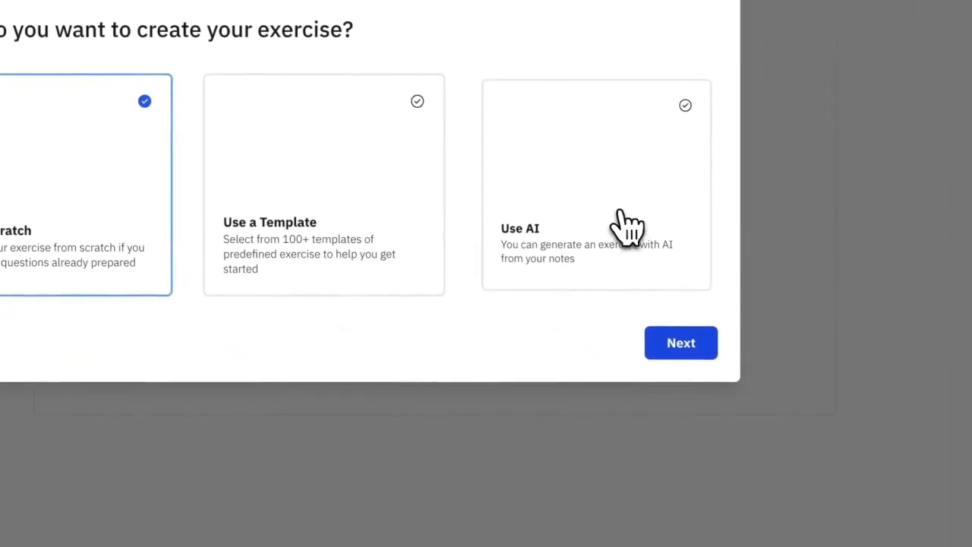
click(803, 348)
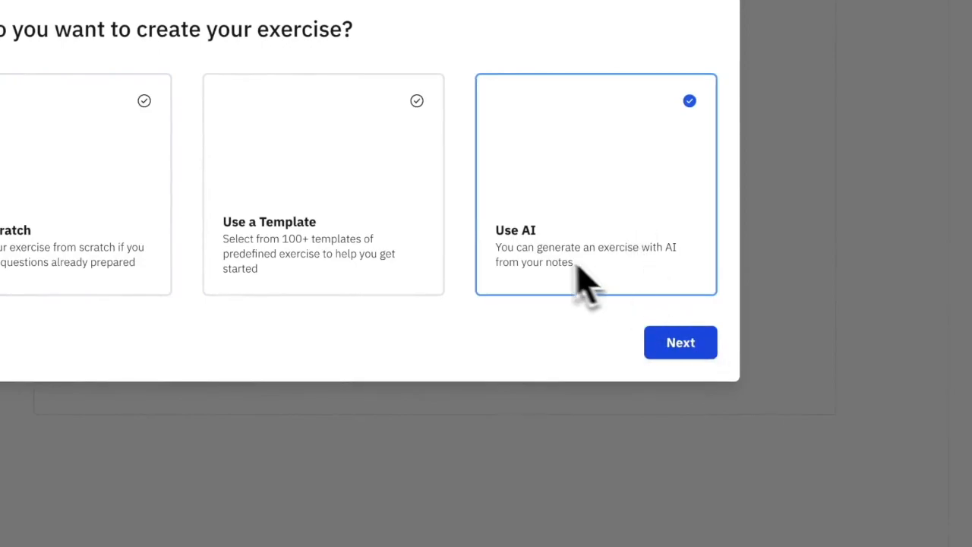
click(685, 344)
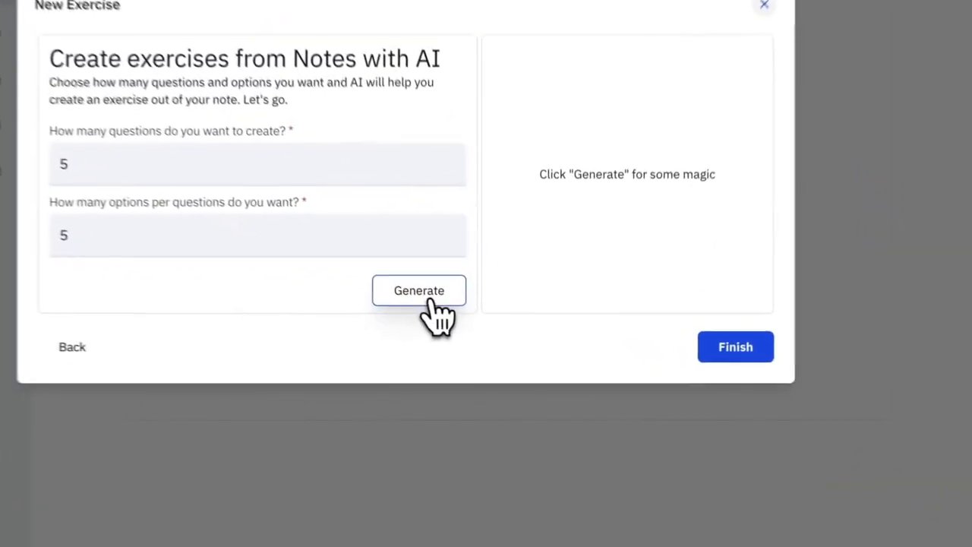
click(500, 352)
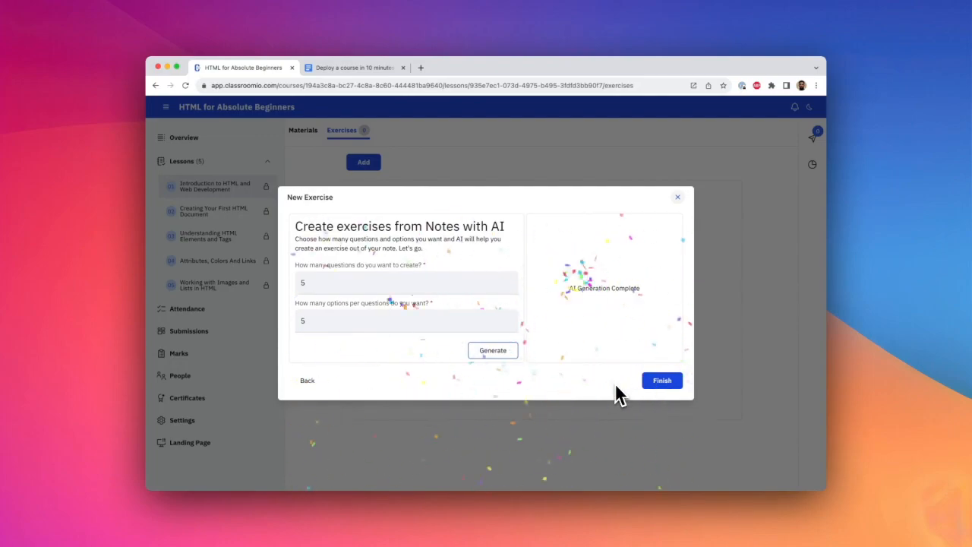
Review the generated quiz's title, description, questions, answer options and points.
scroll(616, 384, down, 8)
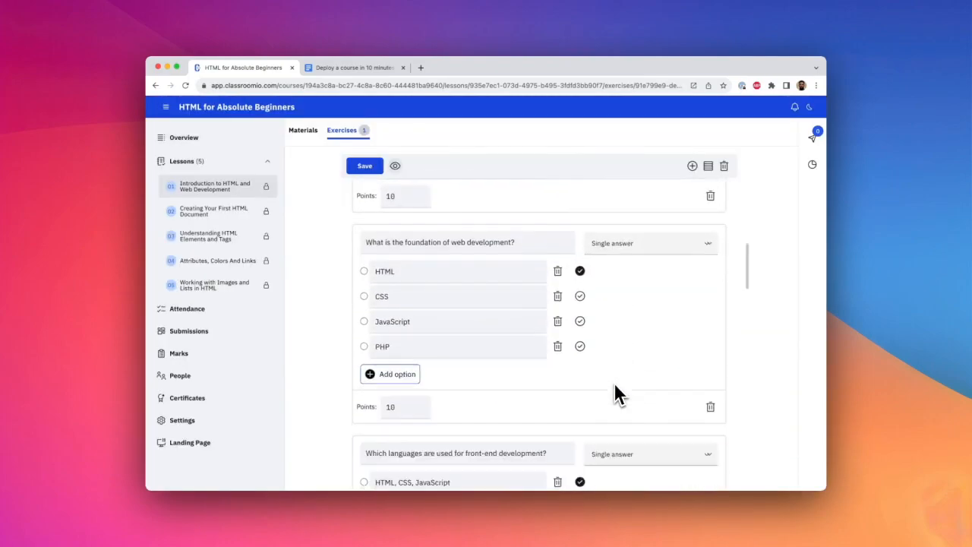
scroll(616, 387, up, 10)
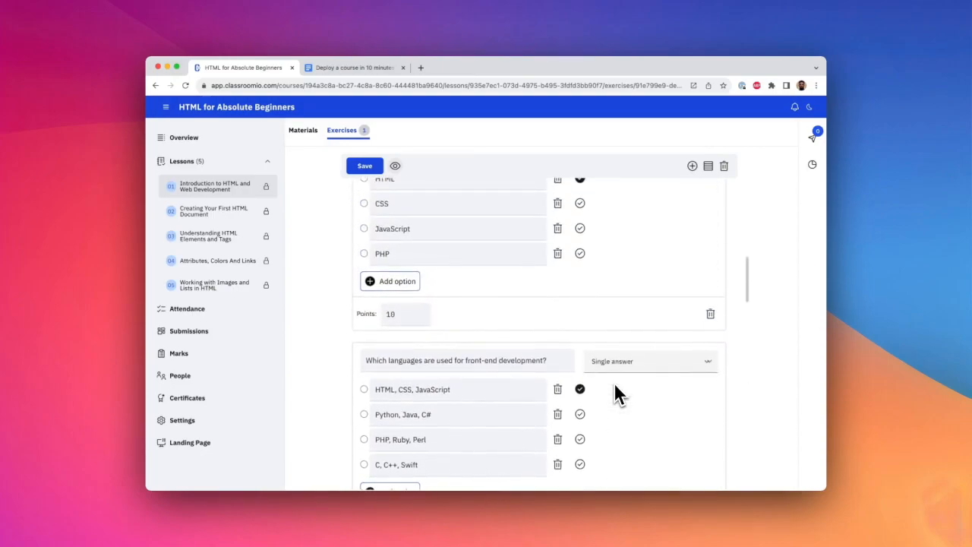
scroll(614, 393, up, 10)
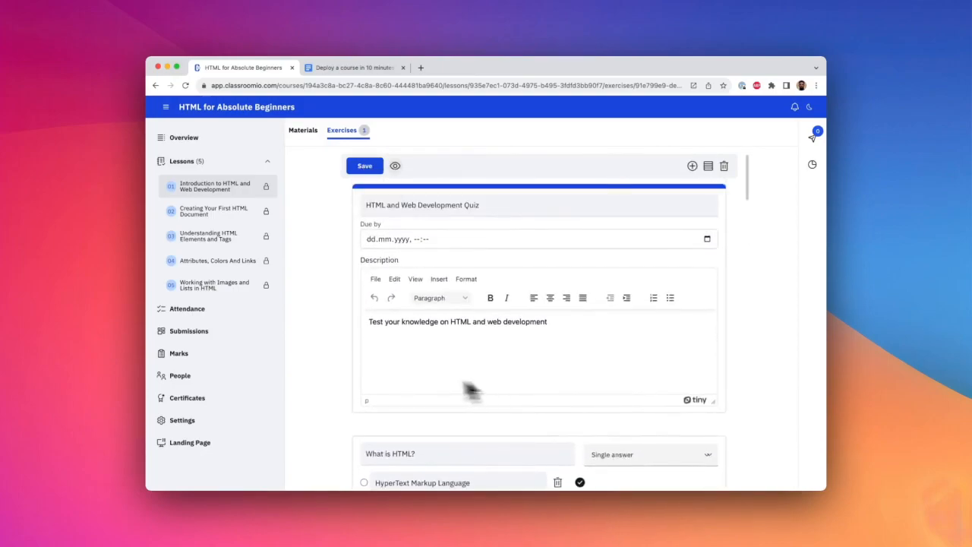
scroll(448, 391, down, 5)
scroll(454, 383, down, 8)
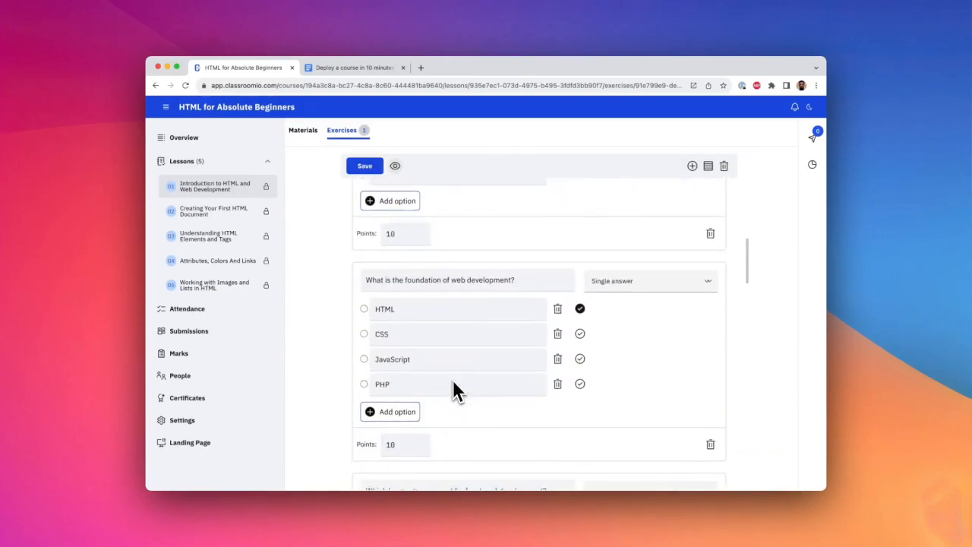
scroll(452, 380, down, 3)
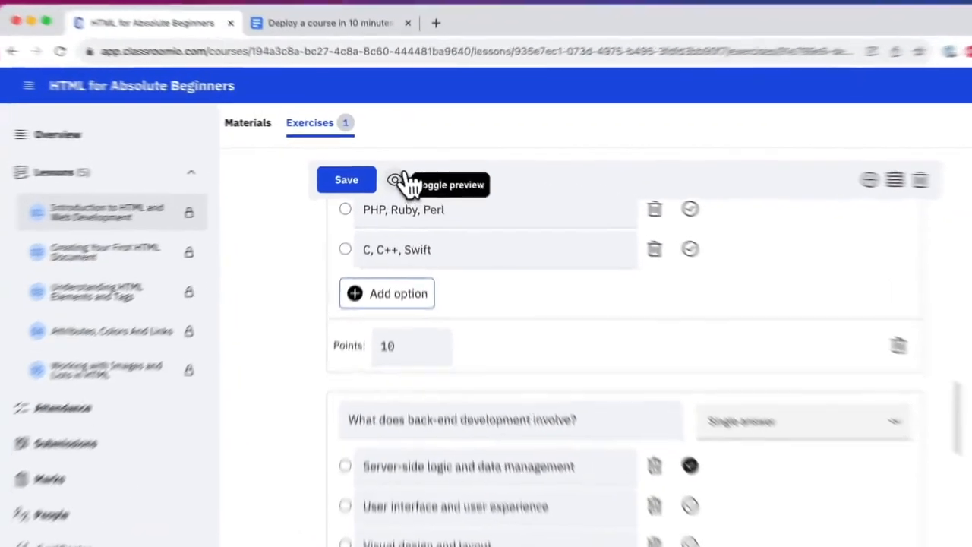
Preview the HTML and Web Development Quiz, look through its questions and return to the editing view.
click(396, 165)
scroll(518, 351, up, 10)
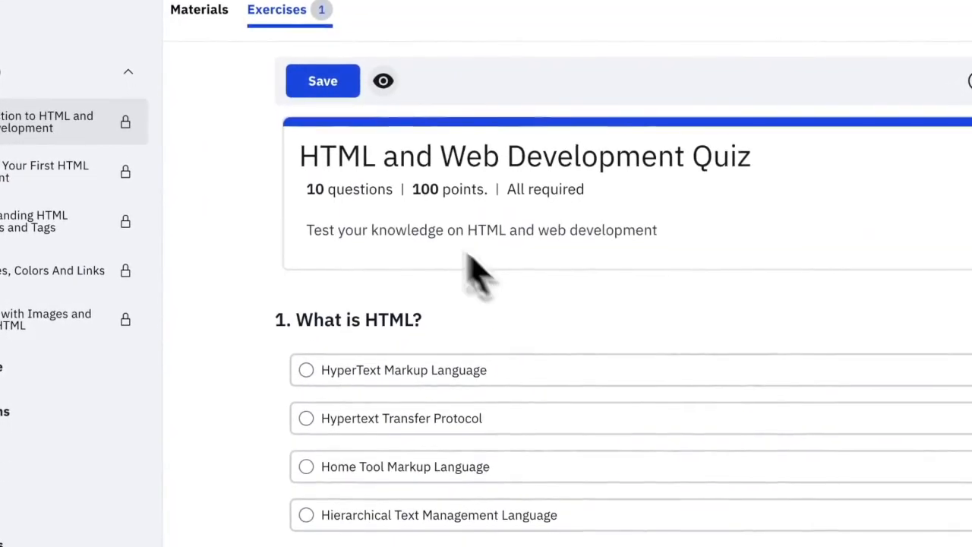
scroll(602, 370, down, 5)
scroll(597, 380, down, 7)
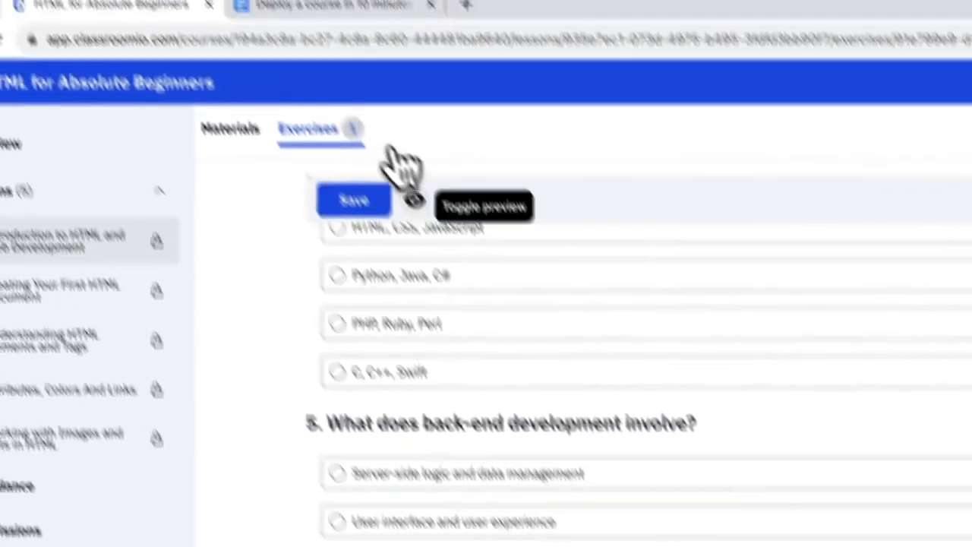
click(414, 199)
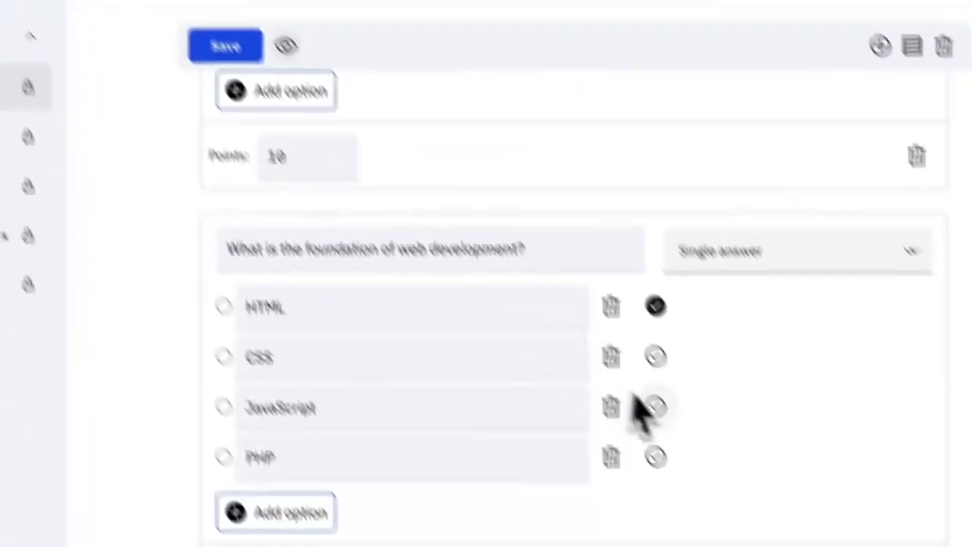
Check the marked correct answers in the remaining quiz questions, including those on file extensions and HTML code syntax.
scroll(566, 351, down, 3)
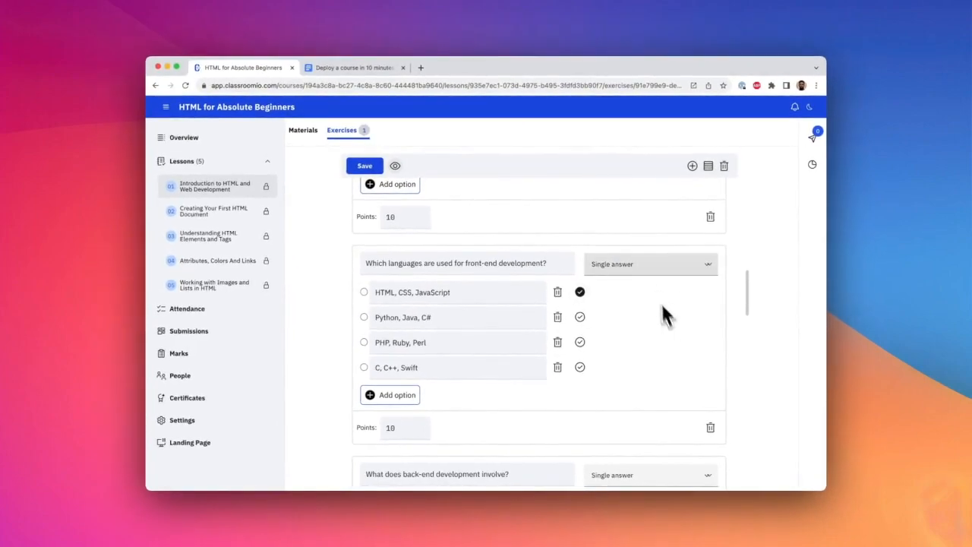
scroll(730, 385, down, 10)
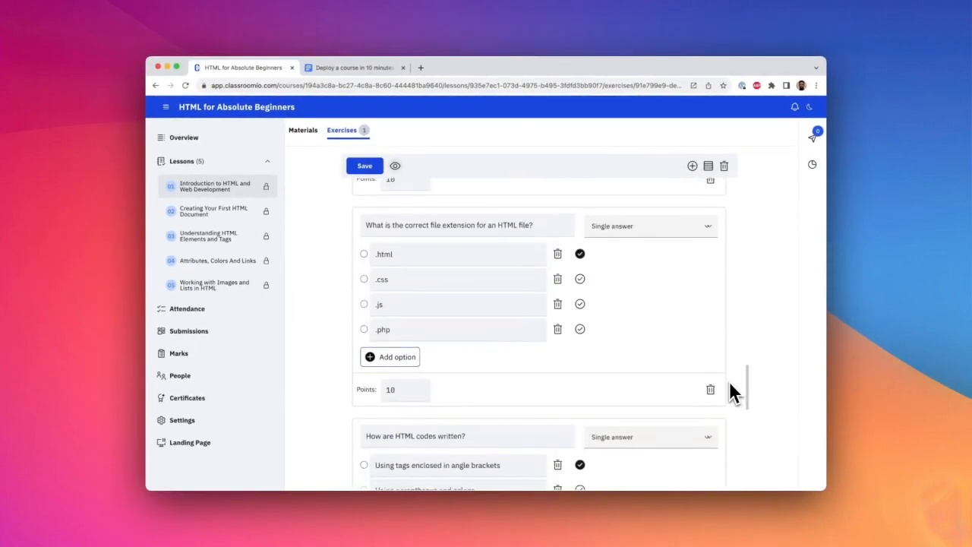
scroll(730, 383, down, 10)
scroll(730, 383, up, 8)
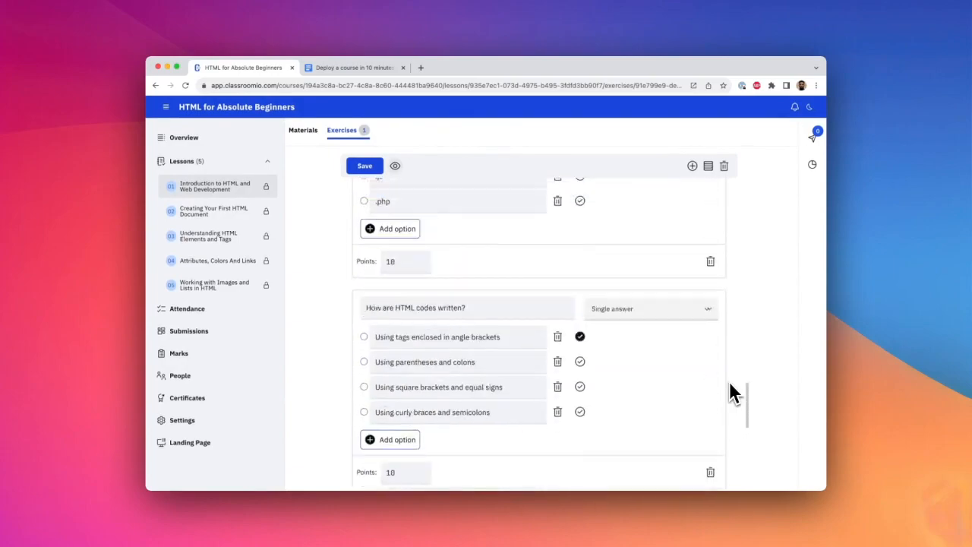
scroll(729, 384, up, 10)
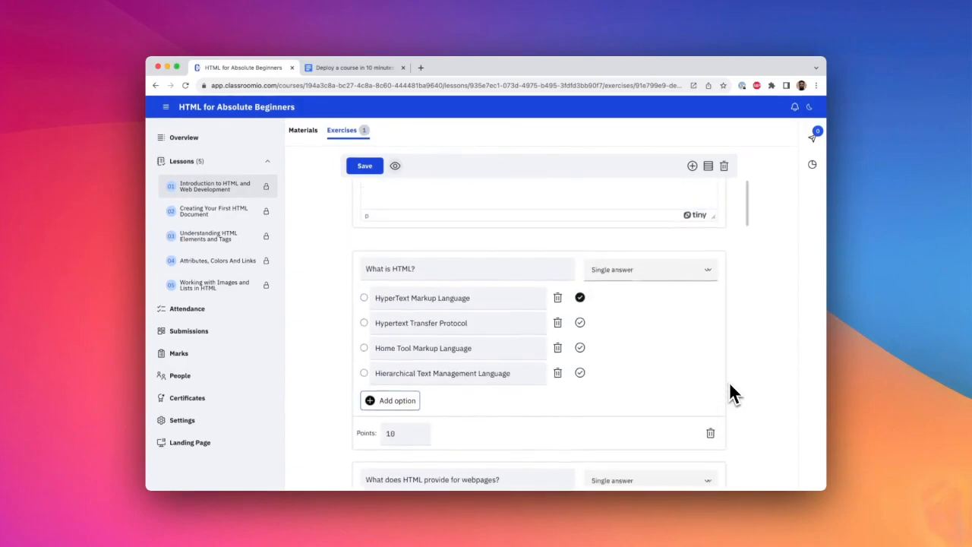
scroll(729, 384, up, 4)
scroll(644, 425, down, 2)
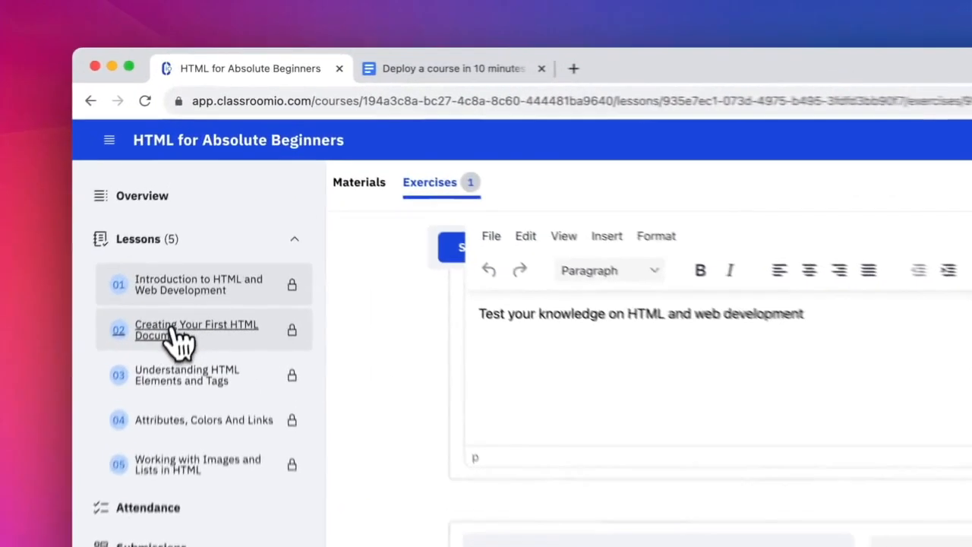
Generate an AI lesson note for the lesson "Creating Your First HTML Document" and finish editing.
click(214, 211)
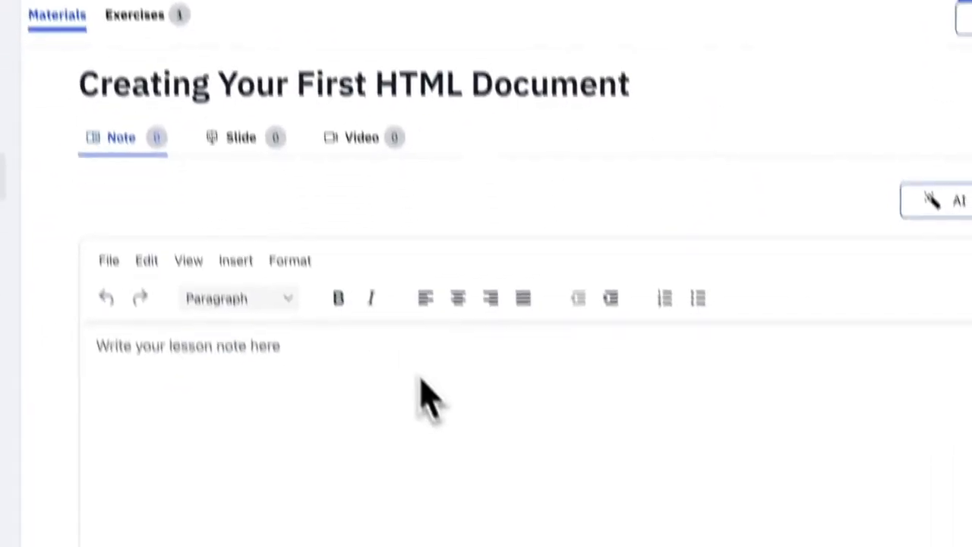
click(790, 391)
click(627, 394)
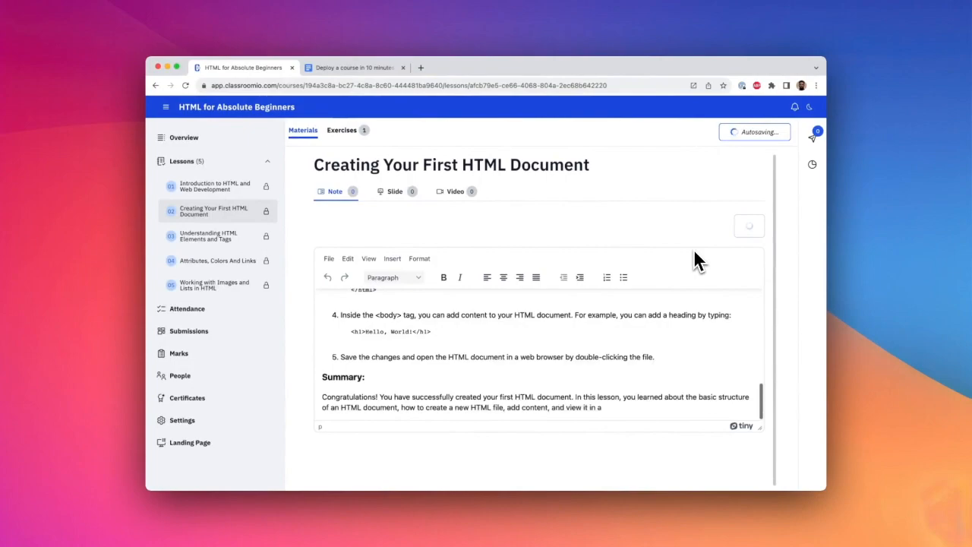
click(756, 133)
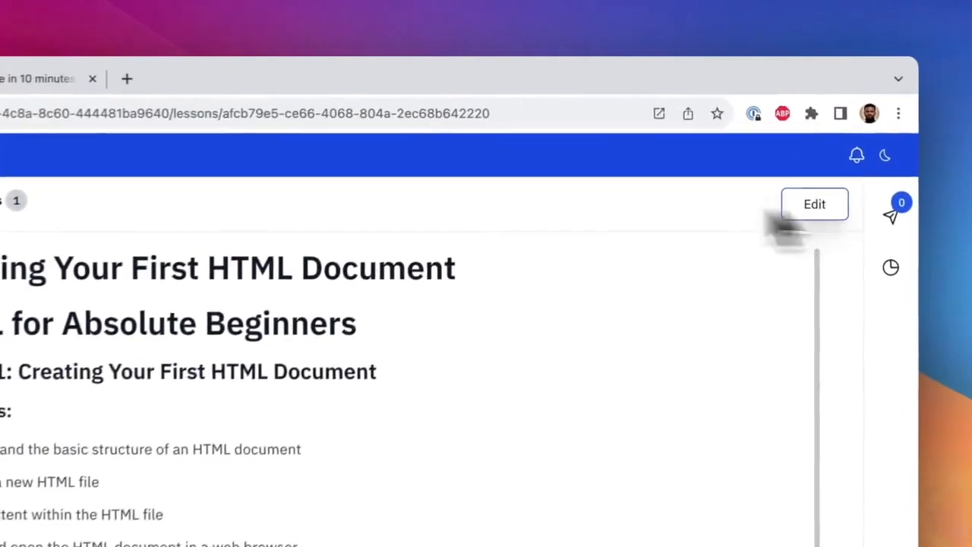
Create an exercise for the second lesson from its notes with AI, requesting 3 questions, and review the generated questions.
click(340, 164)
click(392, 227)
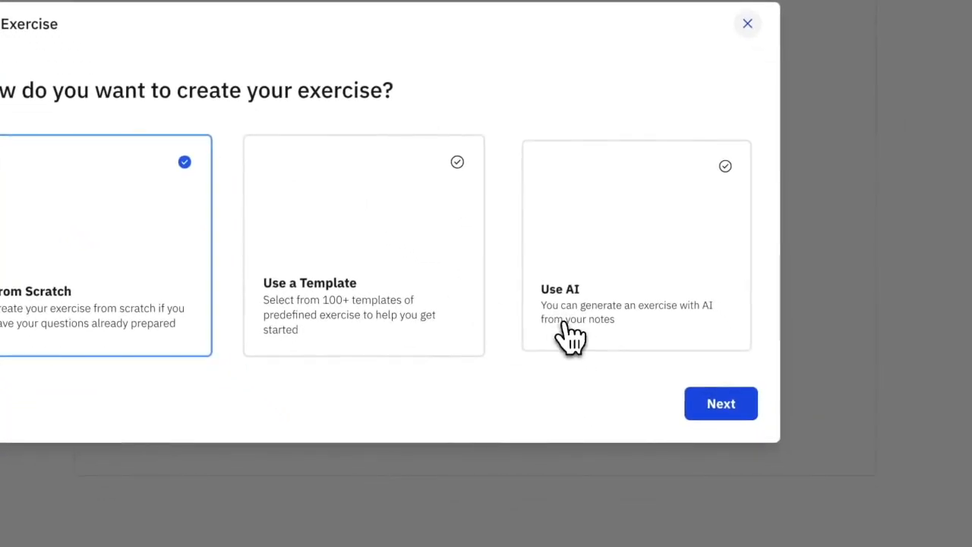
click(571, 334)
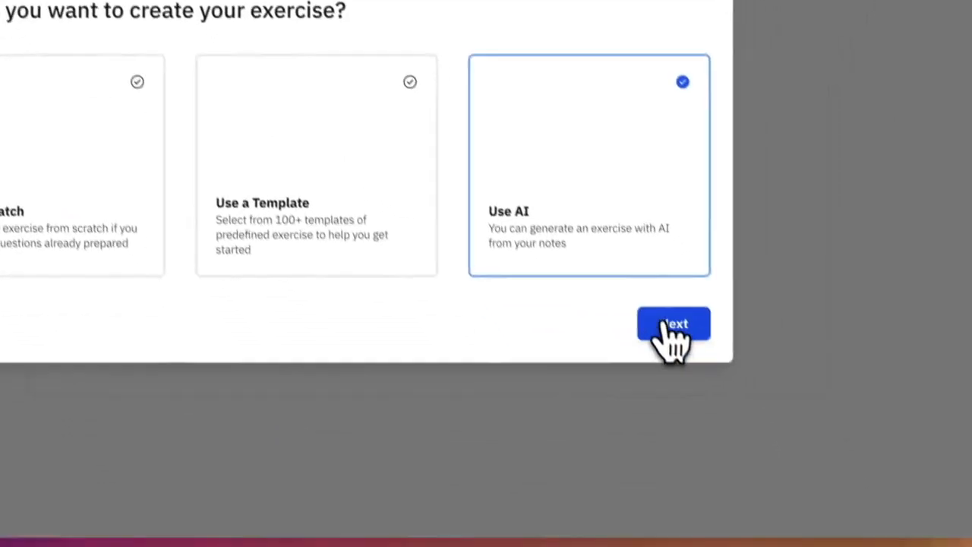
click(721, 403)
click(596, 215)
click(595, 214)
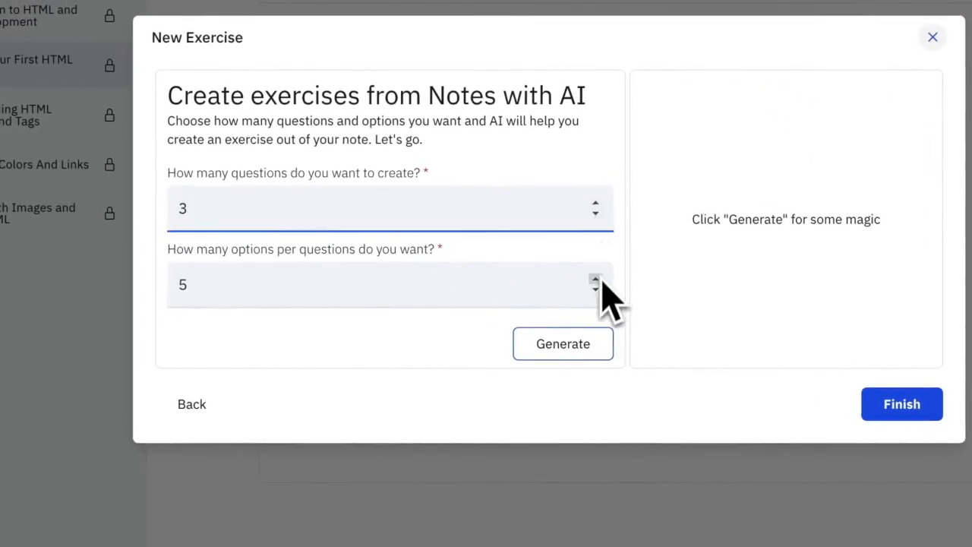
click(582, 347)
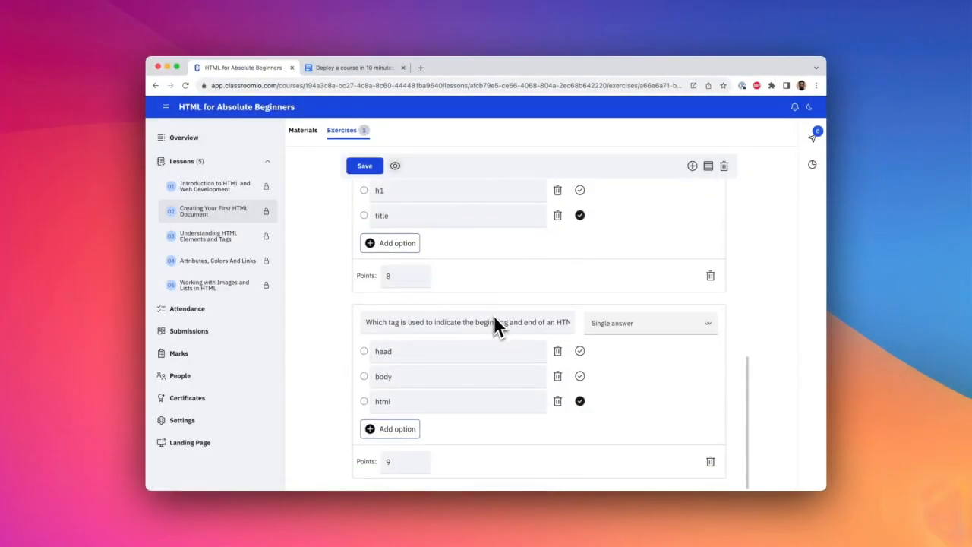
scroll(493, 315, down, 6)
scroll(494, 316, up, 3)
scroll(494, 315, down, 3)
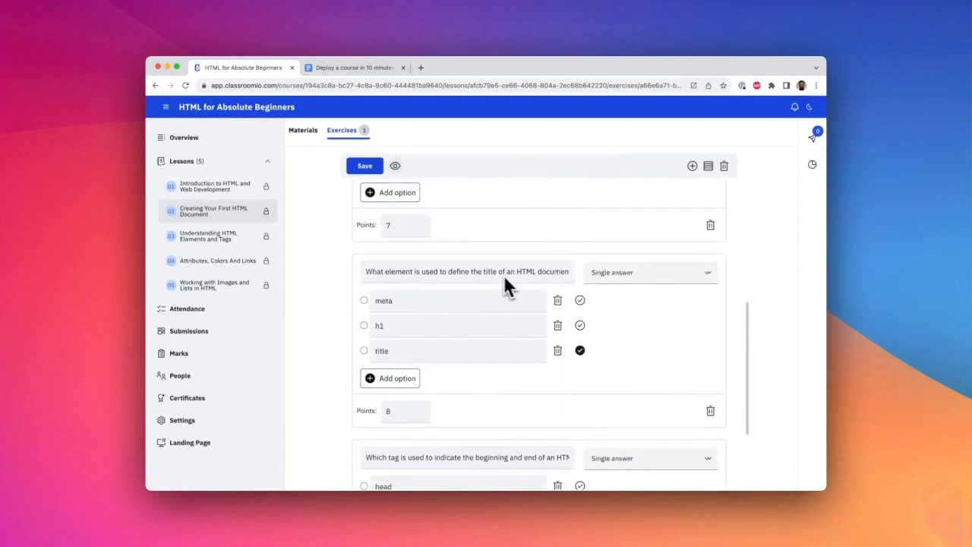
scroll(601, 384, down, 2)
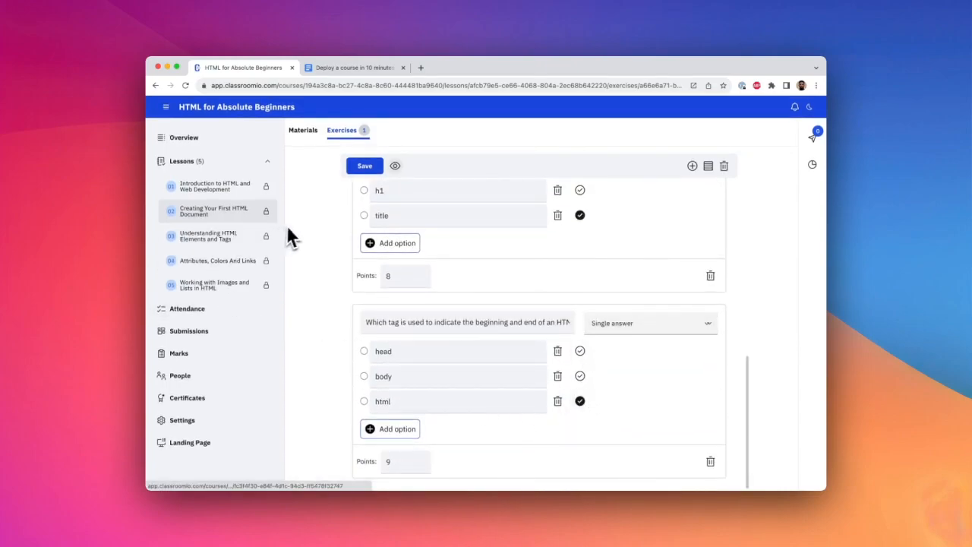
Generate an AI lesson note for the lesson "Understanding HTML Elements And Tags" and finish editing.
click(201, 237)
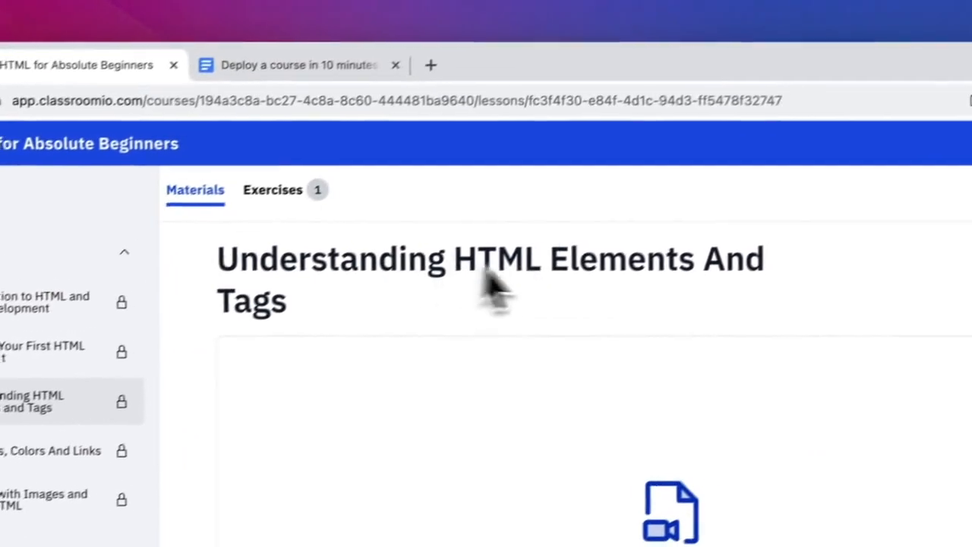
click(828, 210)
click(749, 417)
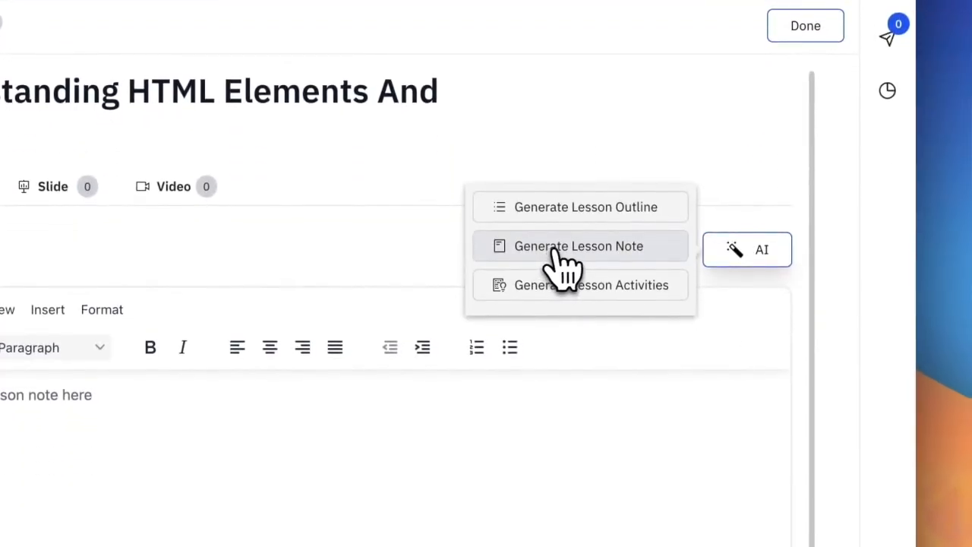
click(555, 249)
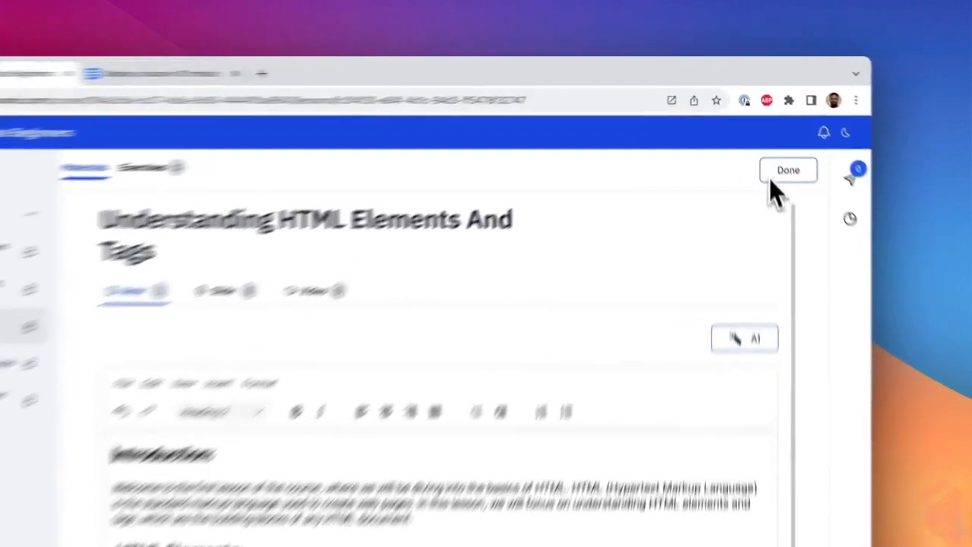
click(752, 134)
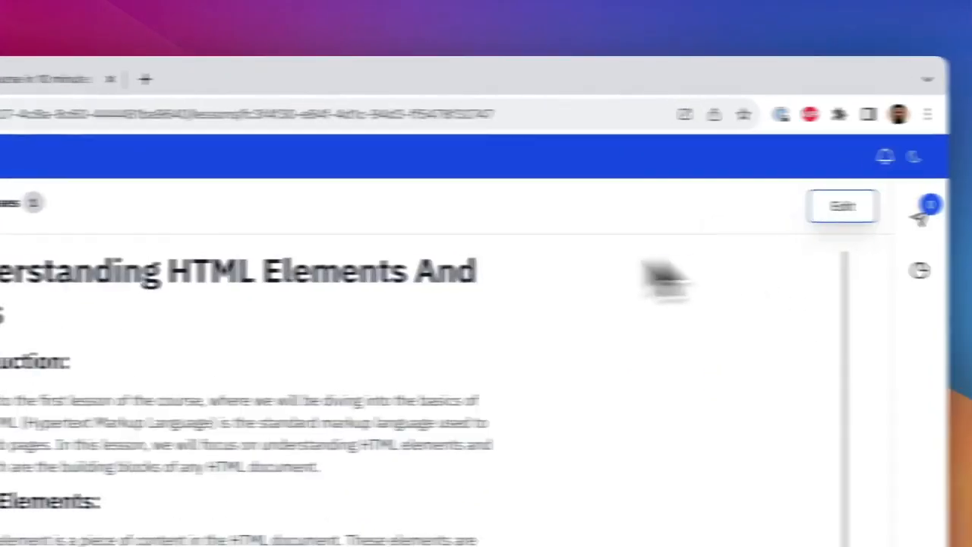
Start a new exercise for the third lesson, choosing to create it from a template.
click(342, 130)
click(399, 256)
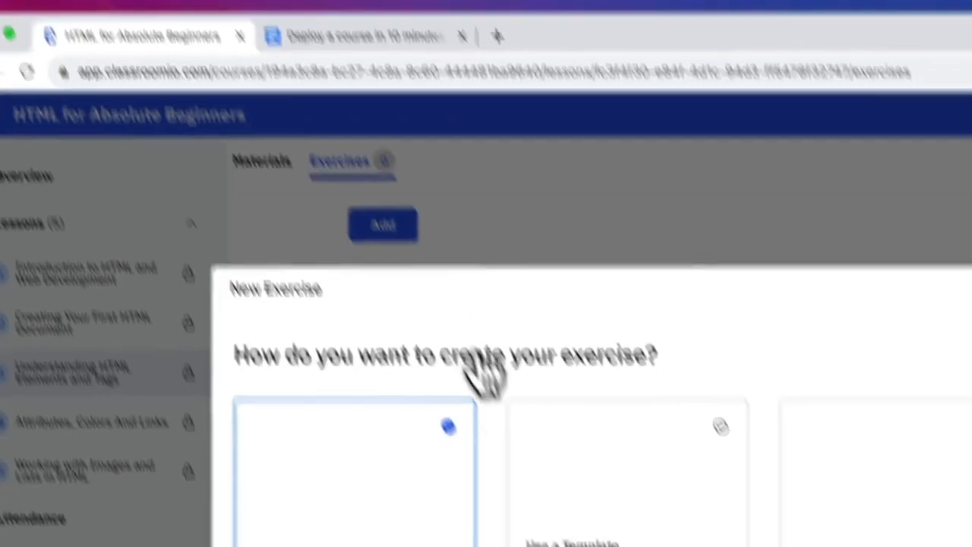
click(623, 528)
click(881, 488)
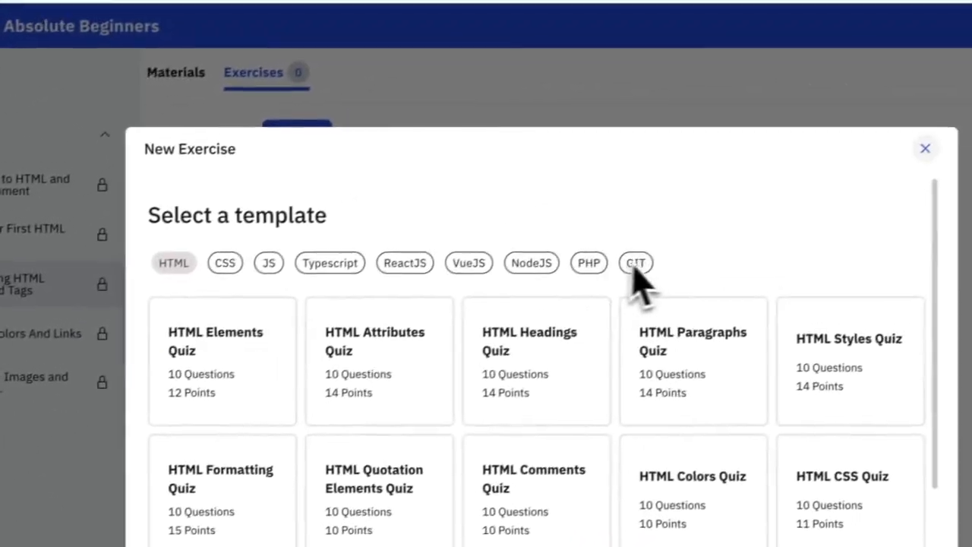
Browse the exercise templates in other categories, including GIT, PHP, NodeJS, JS and ReactJS.
click(635, 264)
click(589, 263)
click(531, 263)
click(371, 277)
click(251, 272)
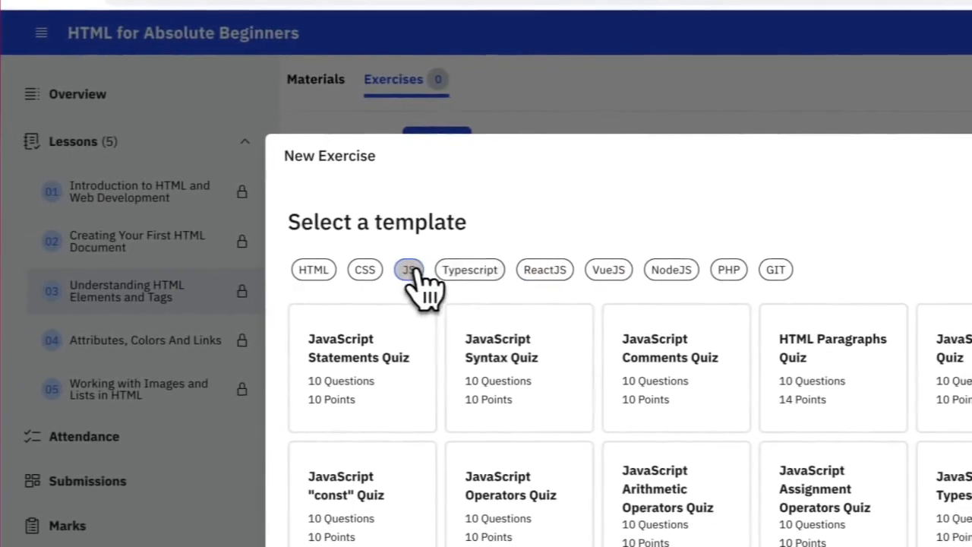
click(312, 272)
click(403, 274)
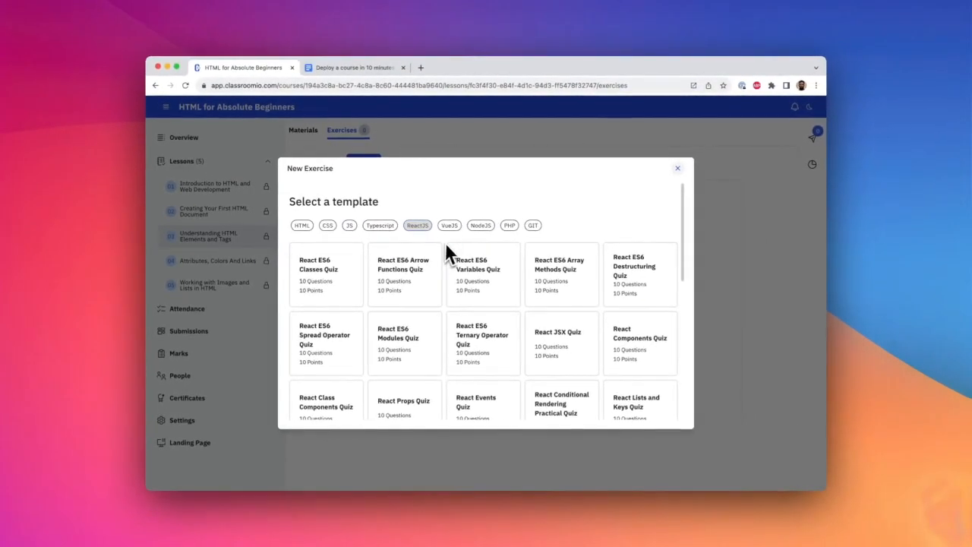
Return to the HTML templates and create the third lesson's exercise from the HTML Elements Quiz.
click(302, 225)
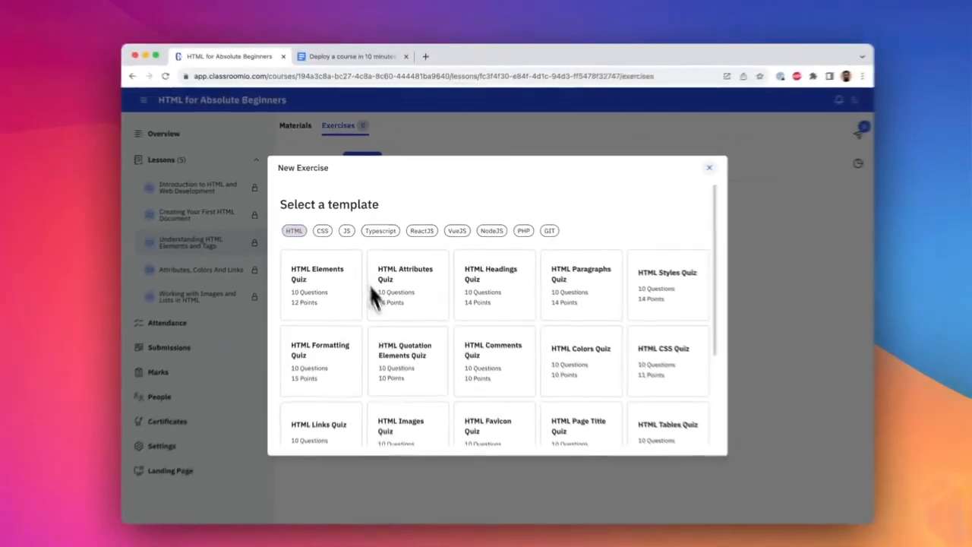
scroll(400, 352, down, 2)
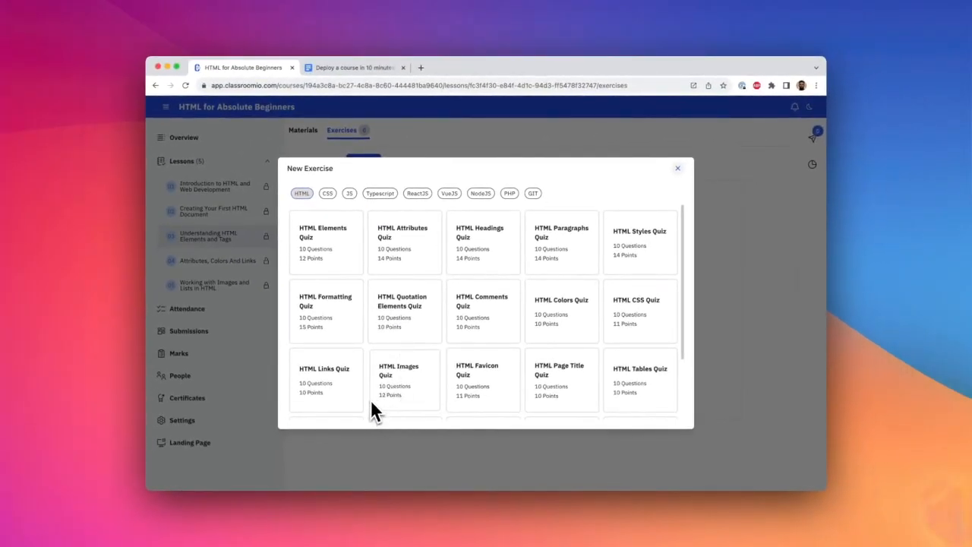
scroll(366, 376, up, 2)
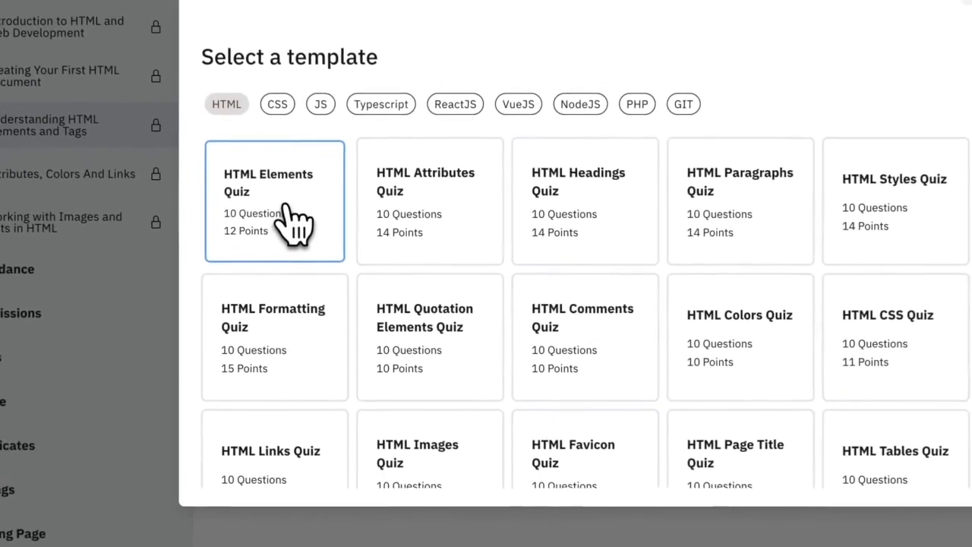
scroll(338, 289, down, 2)
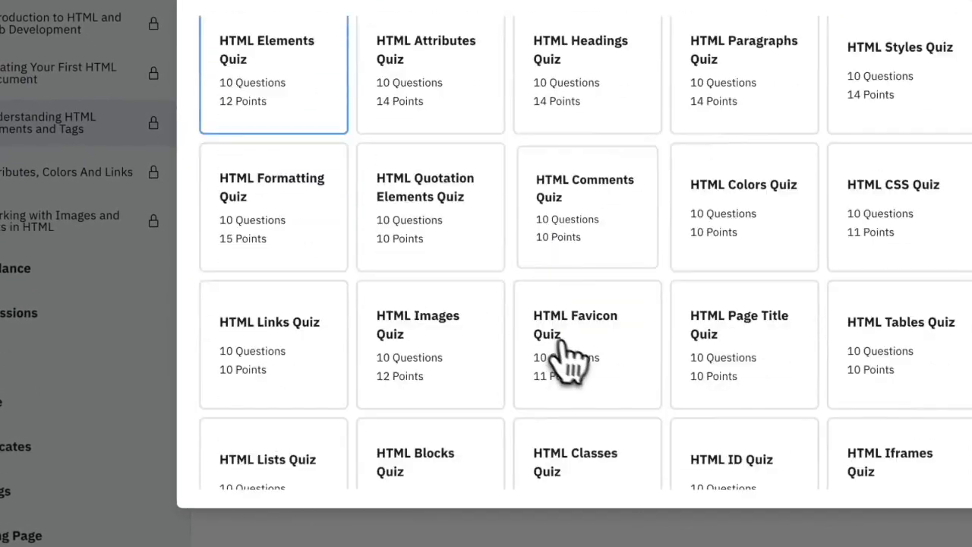
click(718, 361)
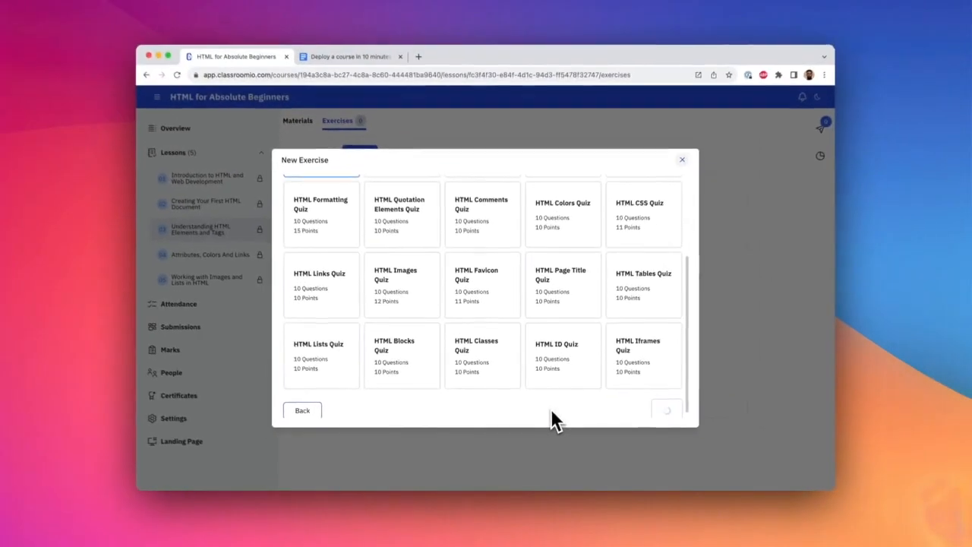
scroll(548, 372, up, 5)
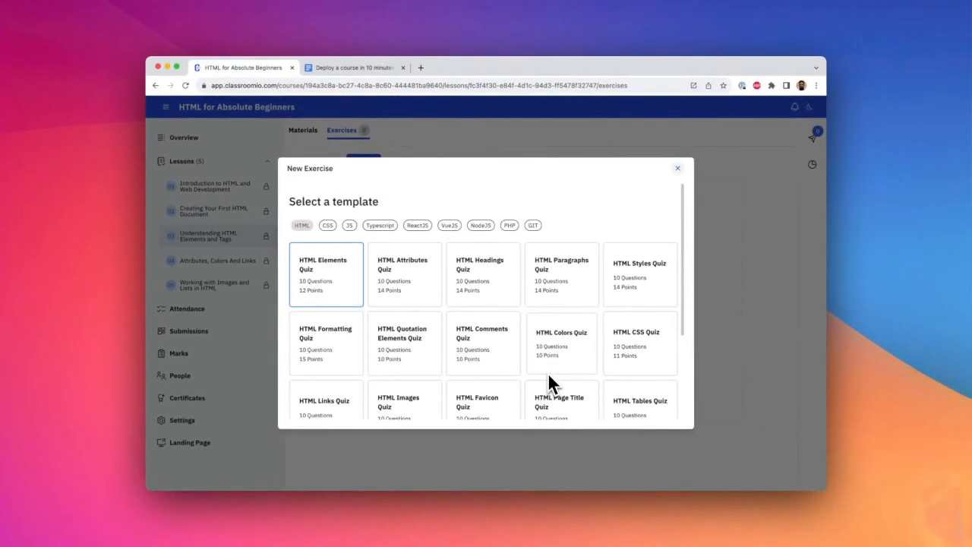
Review the HTML Elements Quiz questions, checking their marked answers, answer types and points.
scroll(377, 345, down, 10)
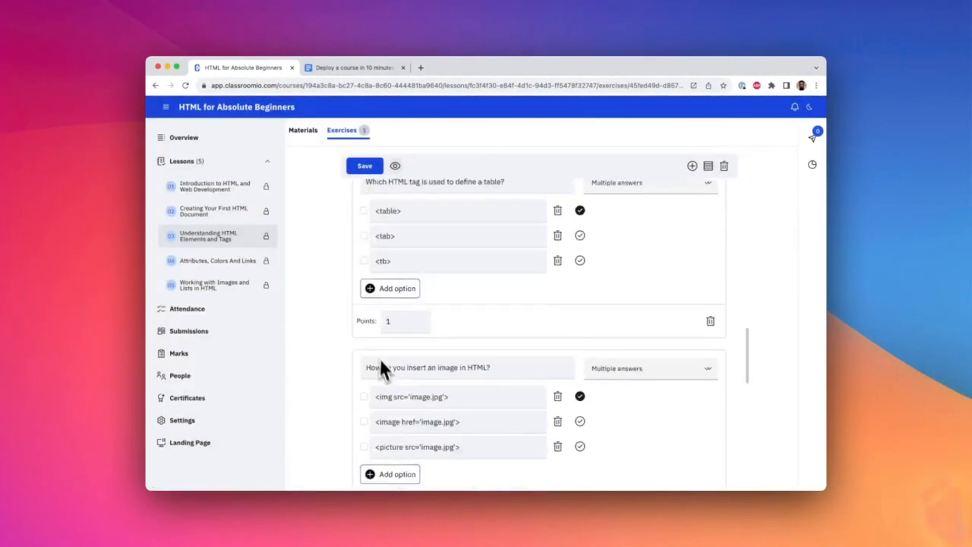
scroll(381, 336, up, 3)
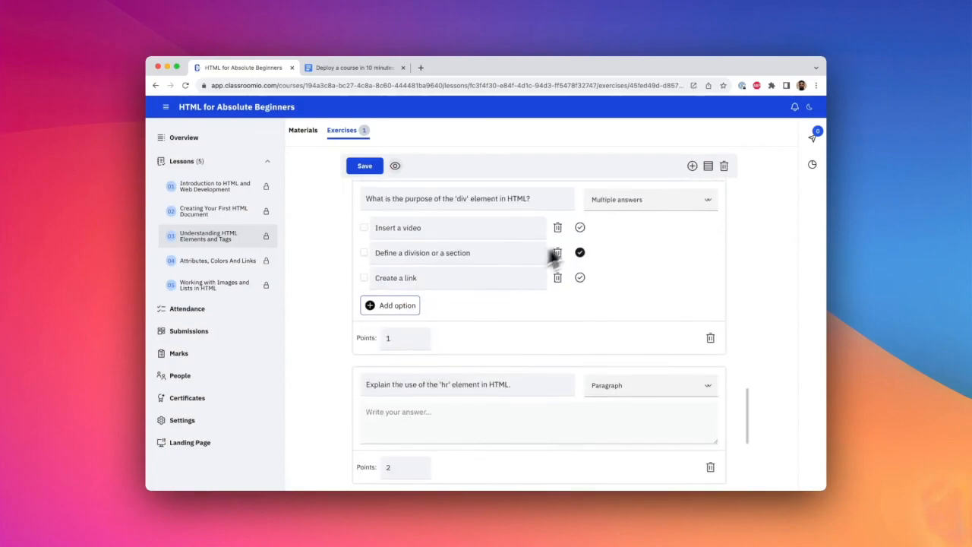
scroll(393, 210, up, 10)
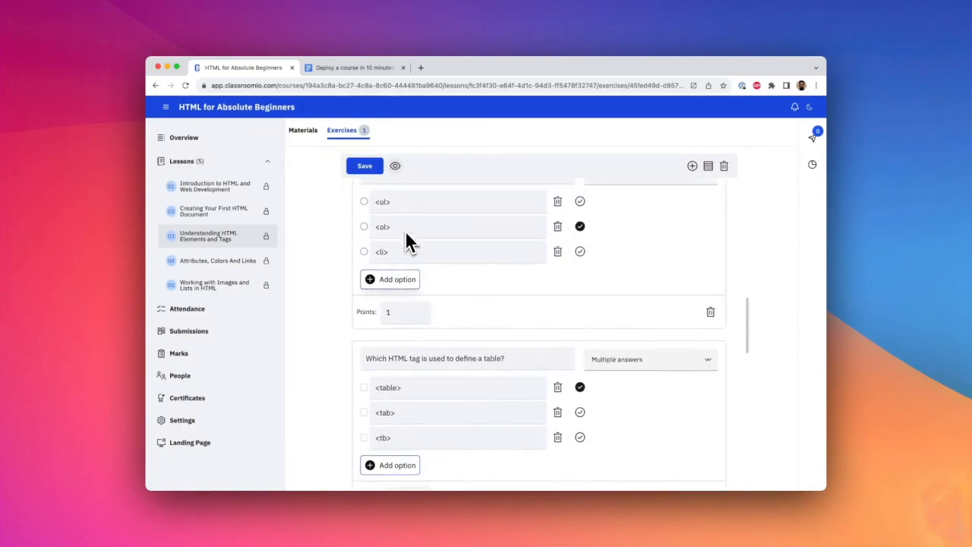
scroll(423, 257, up, 10)
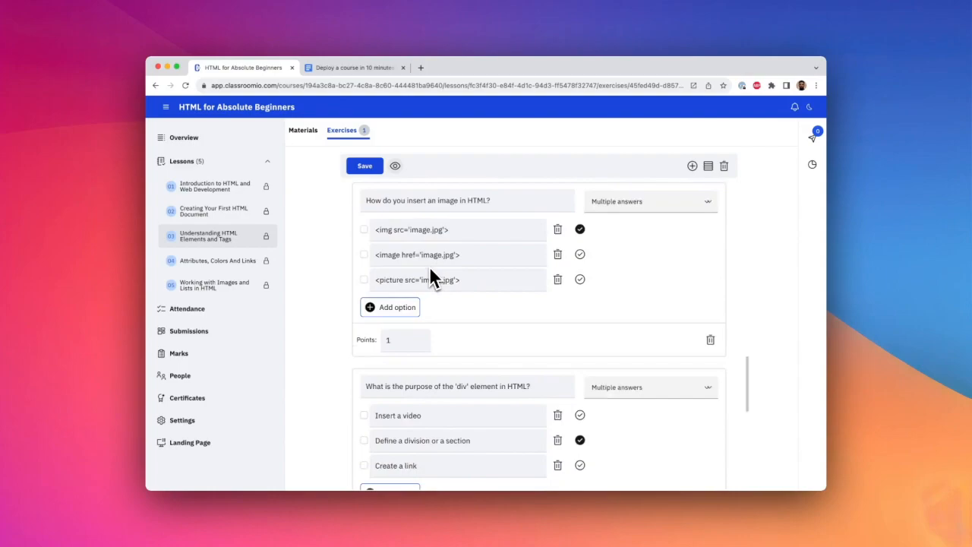
scroll(430, 268, up, 3)
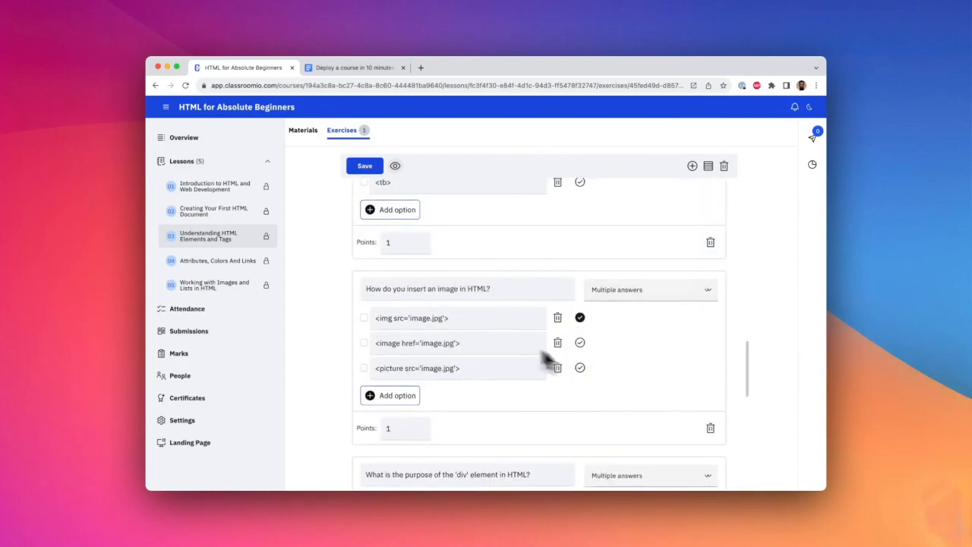
scroll(615, 441, down, 6)
scroll(616, 442, up, 4)
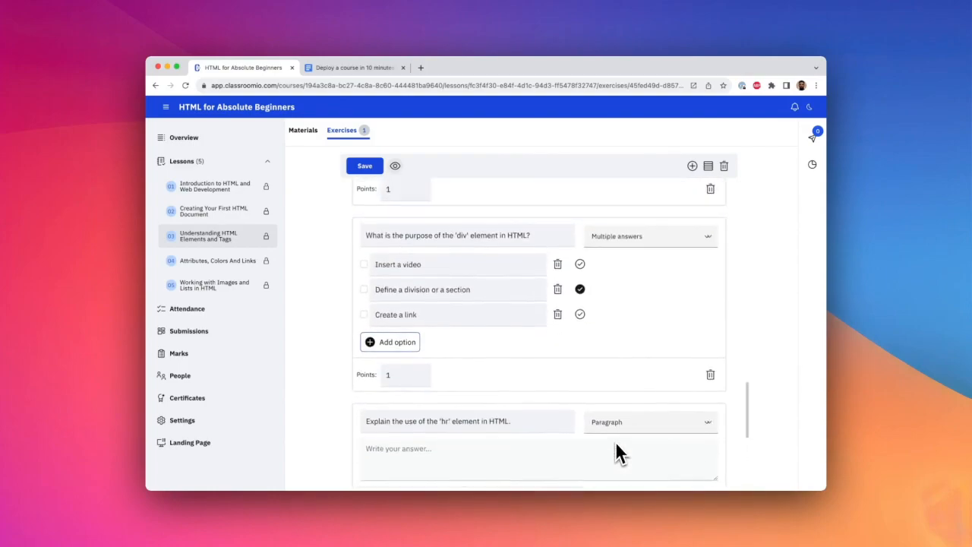
scroll(613, 444, up, 5)
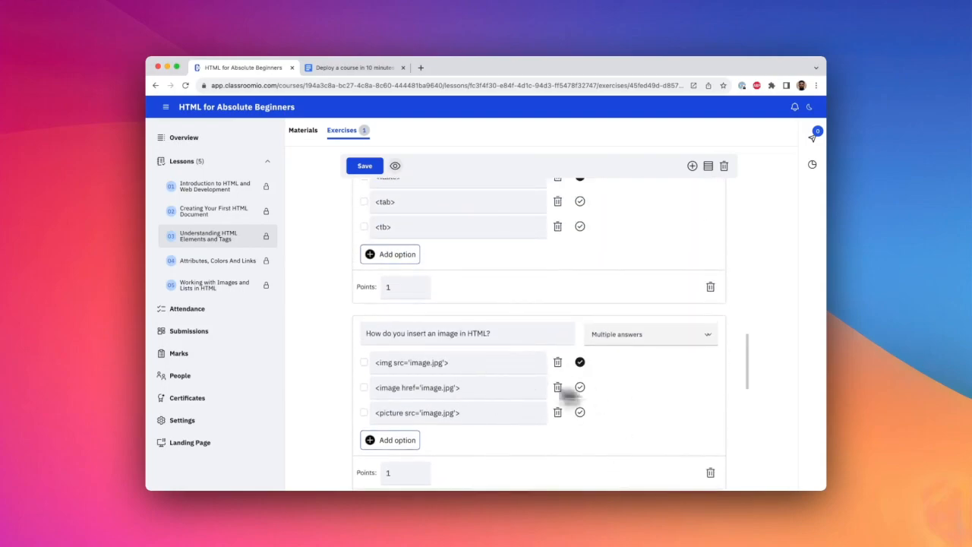
Change the question about the purpose of the 'div' element to Single answer and save the quiz.
scroll(547, 463, down, 7)
scroll(644, 233, up, 3)
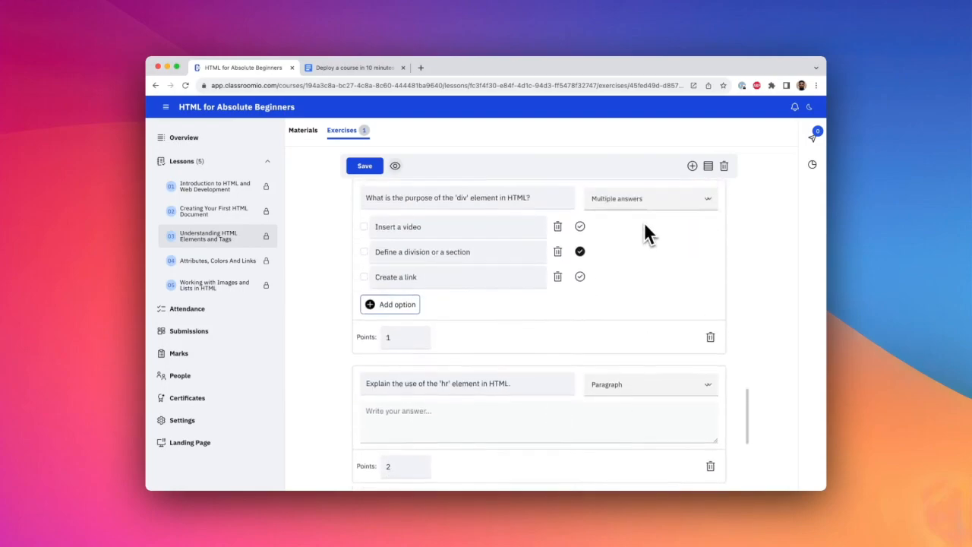
click(636, 231)
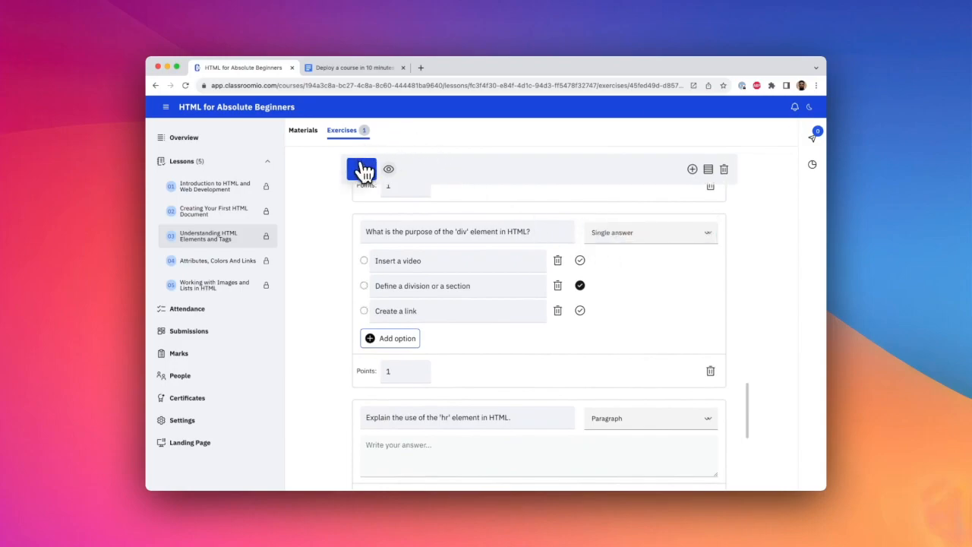
scroll(654, 308, up, 10)
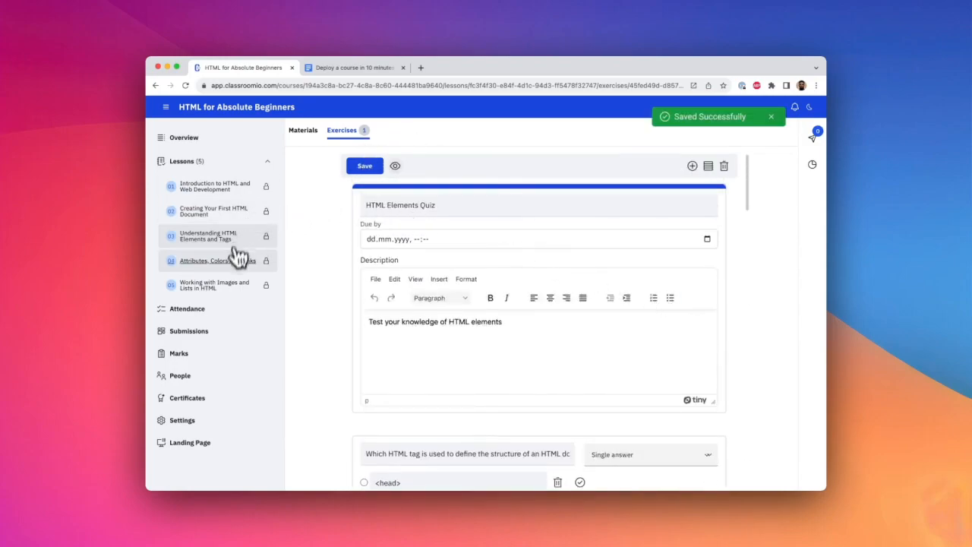
Generate an AI lesson note for the lesson "Attributes, Colors And Links" and finish editing.
click(235, 260)
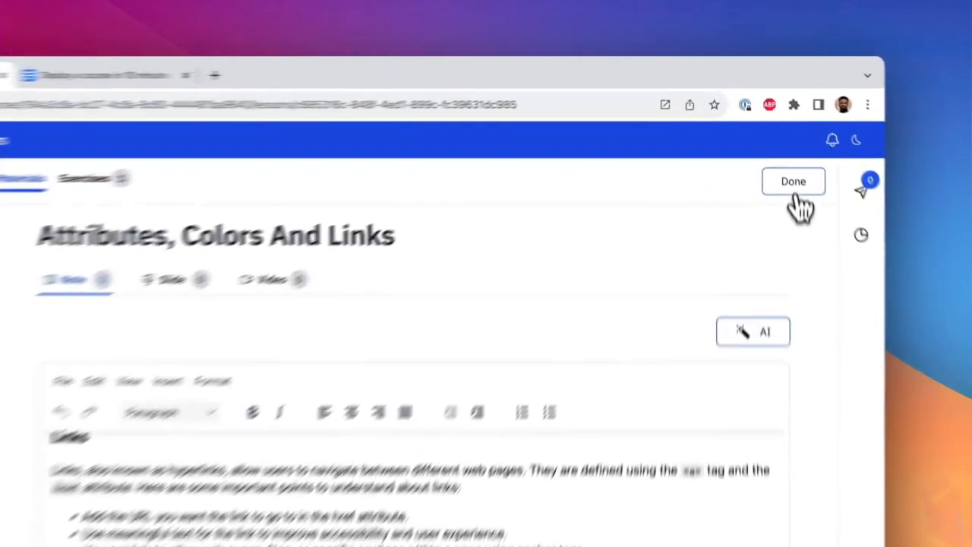
click(771, 132)
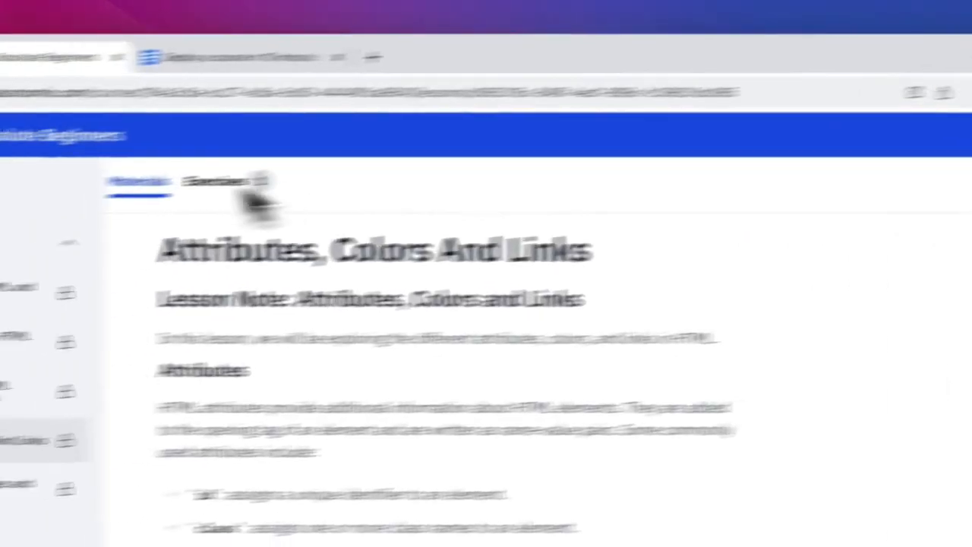
Create an exercise for the fourth lesson from the HTML Attributes Quiz template.
click(350, 130)
click(453, 224)
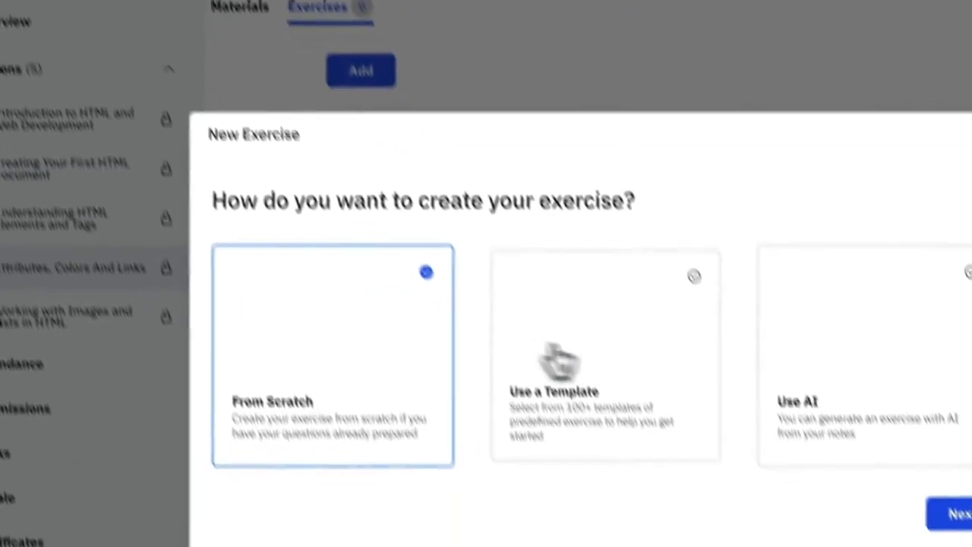
click(632, 534)
click(971, 546)
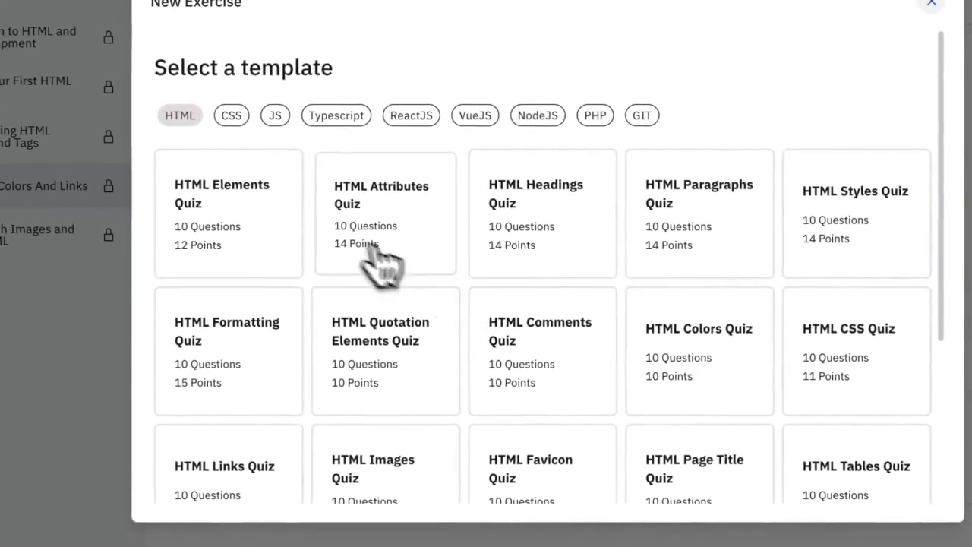
click(429, 251)
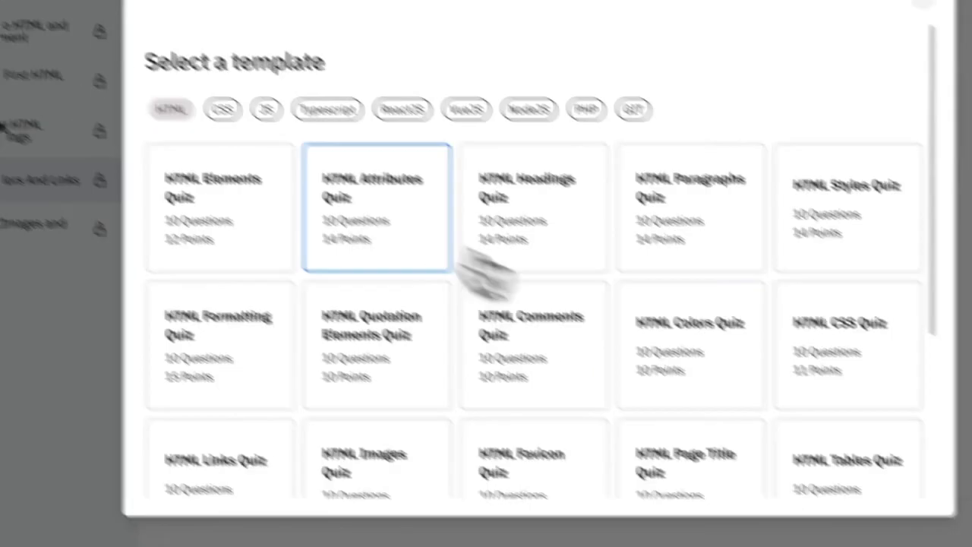
scroll(496, 278, down, 5)
click(902, 490)
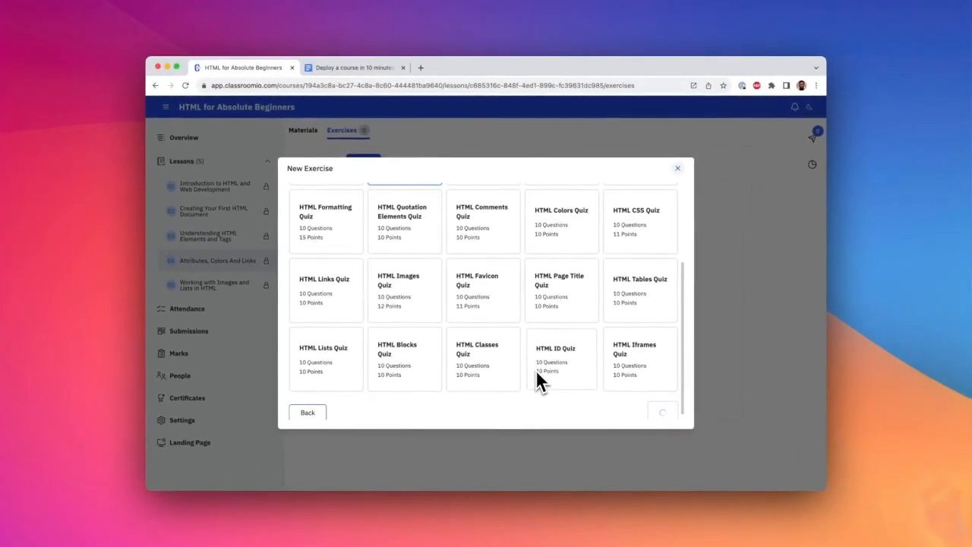
Generate an AI lesson note for the lesson "Working With Images And Lists In HTML".
click(201, 283)
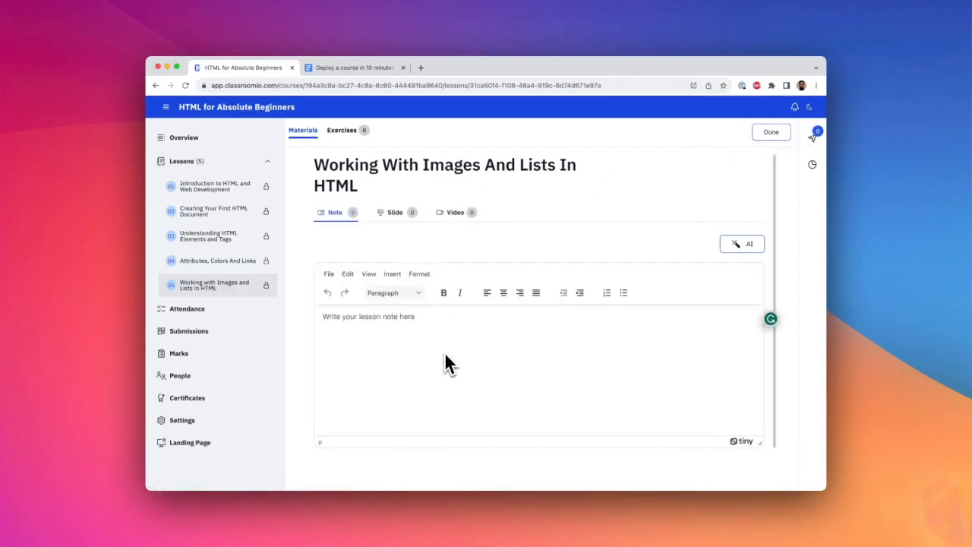
click(737, 243)
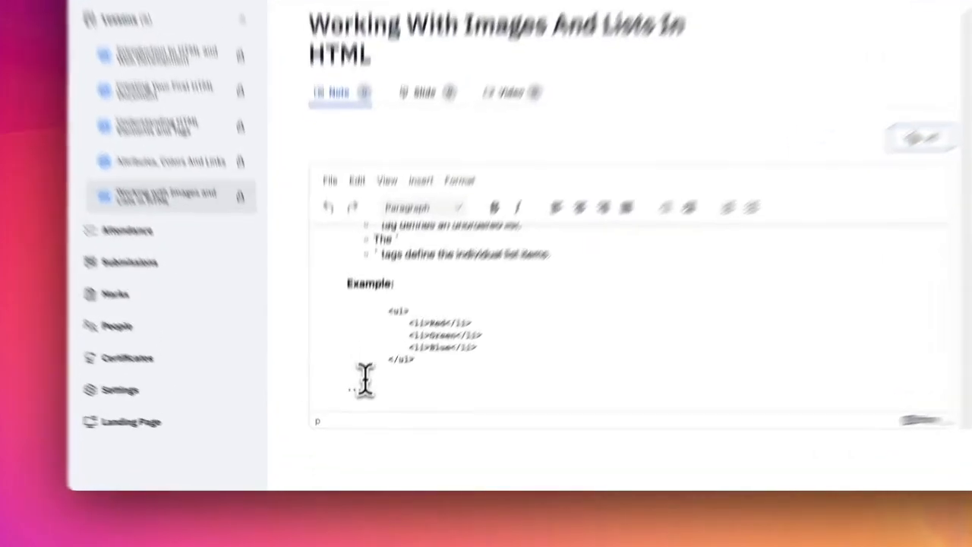
Delete the stray backticks at the end of the fifth lesson's note and the "```html" text at its start.
drag(352, 419, 294, 417)
key(BackSpace)
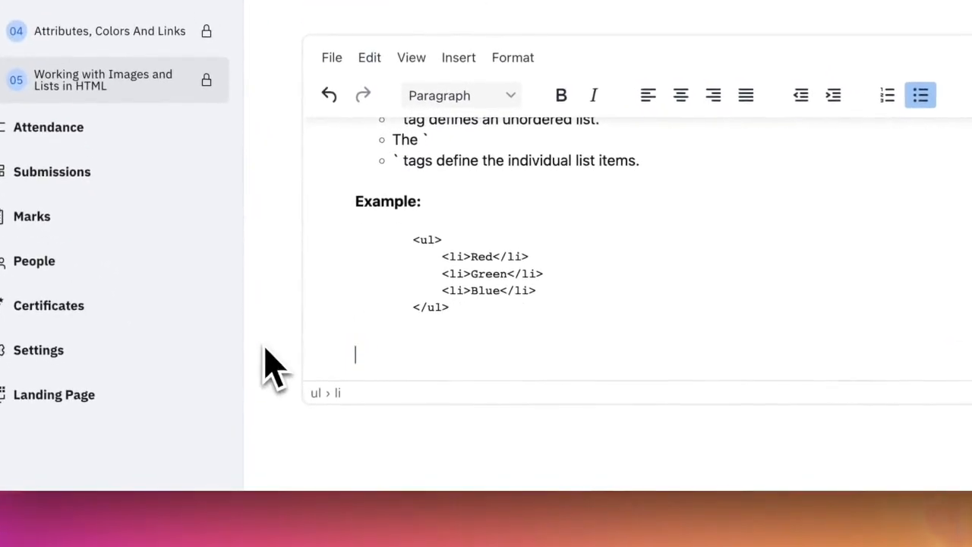
scroll(489, 395, up, 6)
scroll(606, 335, up, 10)
drag(347, 207, 186, 199)
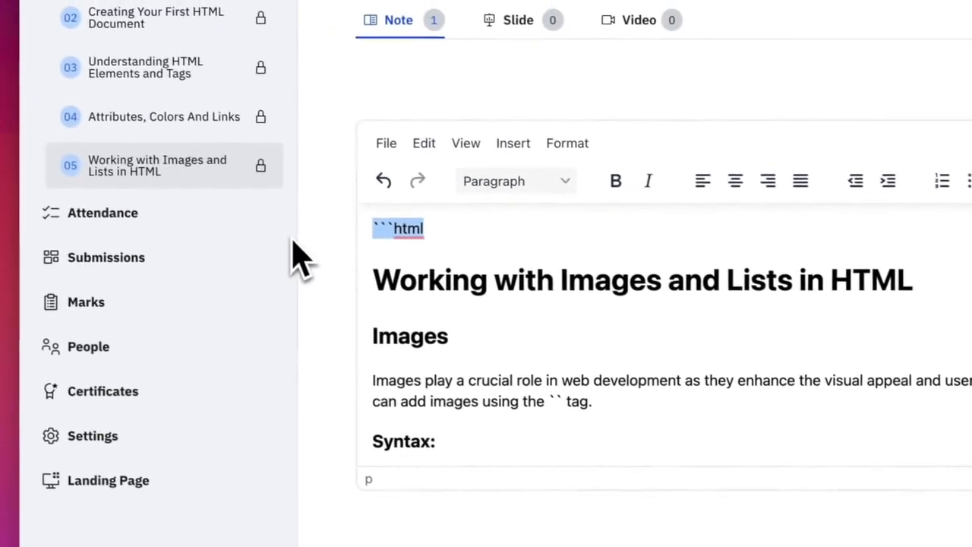
drag(265, 299, 243, 171)
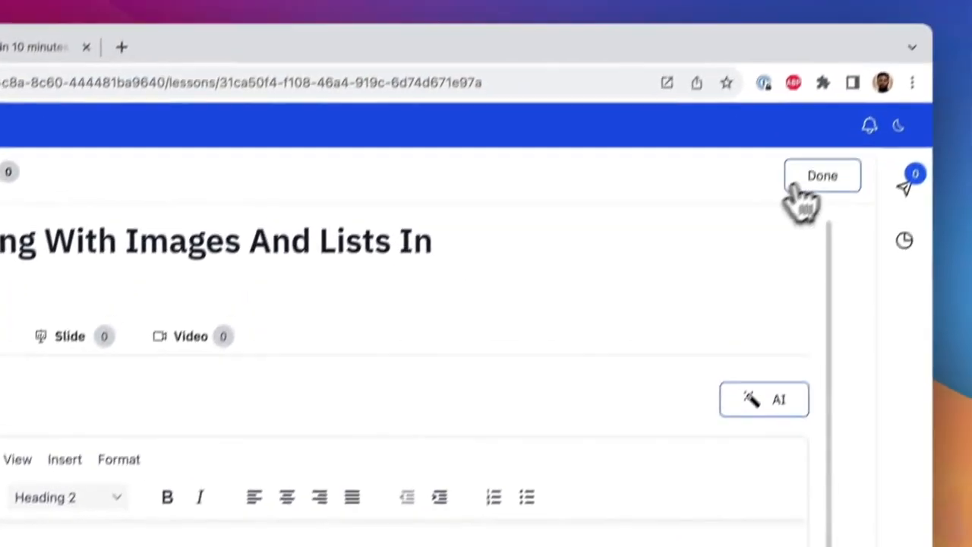
Finish editing the fifth lesson's note, then create and save an exercise for it from the HTML Images Quiz template.
click(797, 187)
click(334, 202)
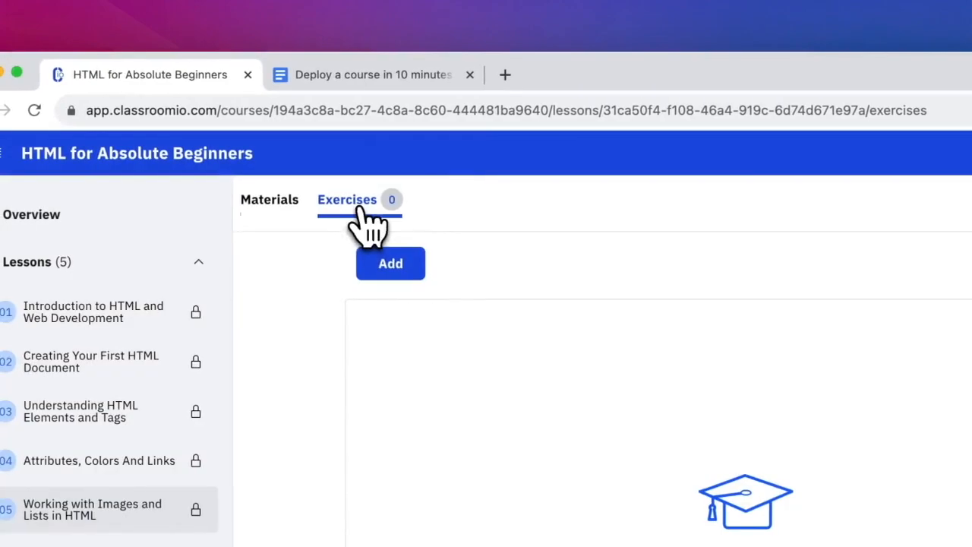
click(362, 262)
click(467, 323)
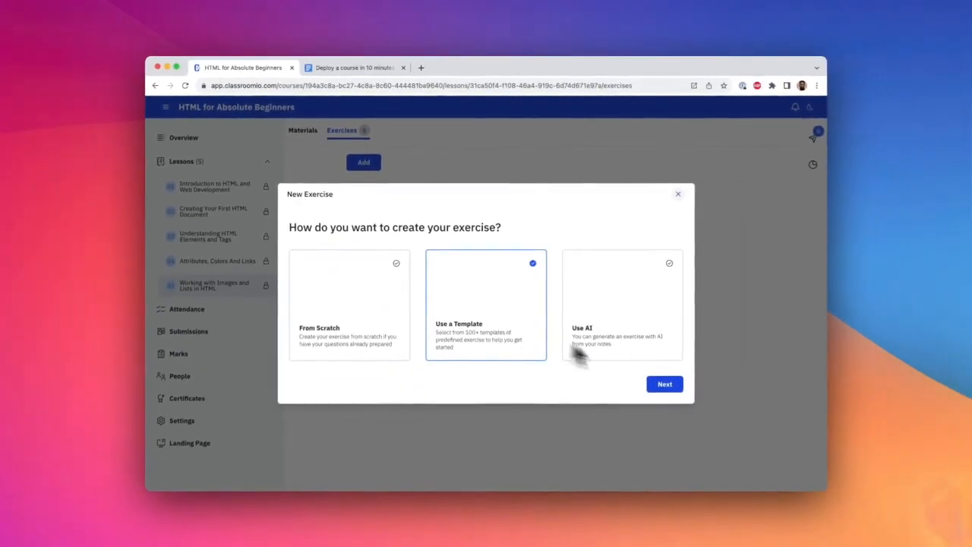
click(664, 384)
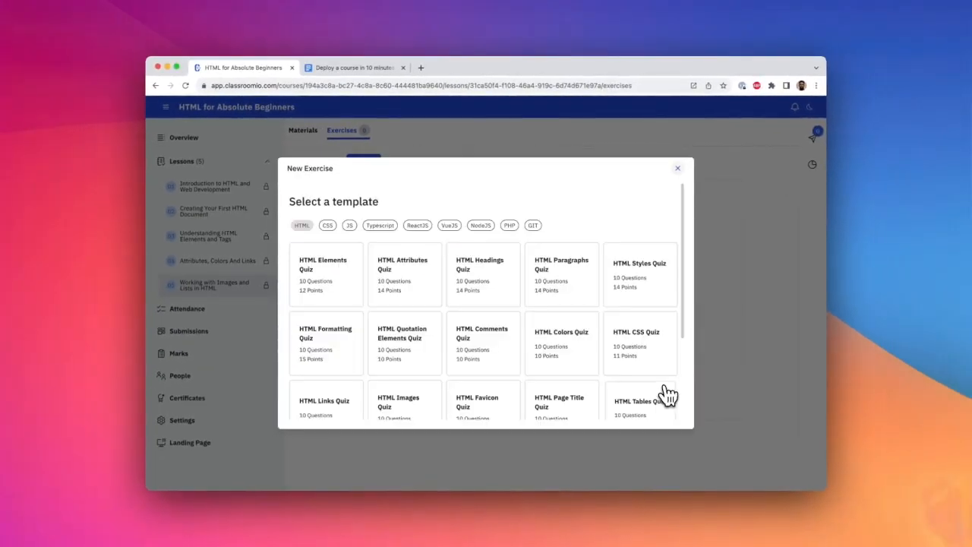
scroll(525, 363, down, 3)
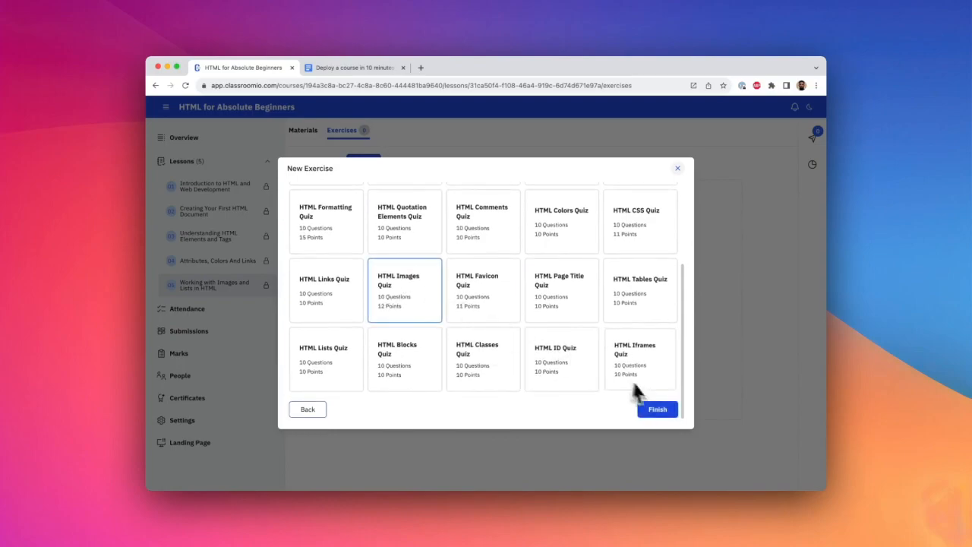
click(662, 411)
scroll(628, 380, up, 10)
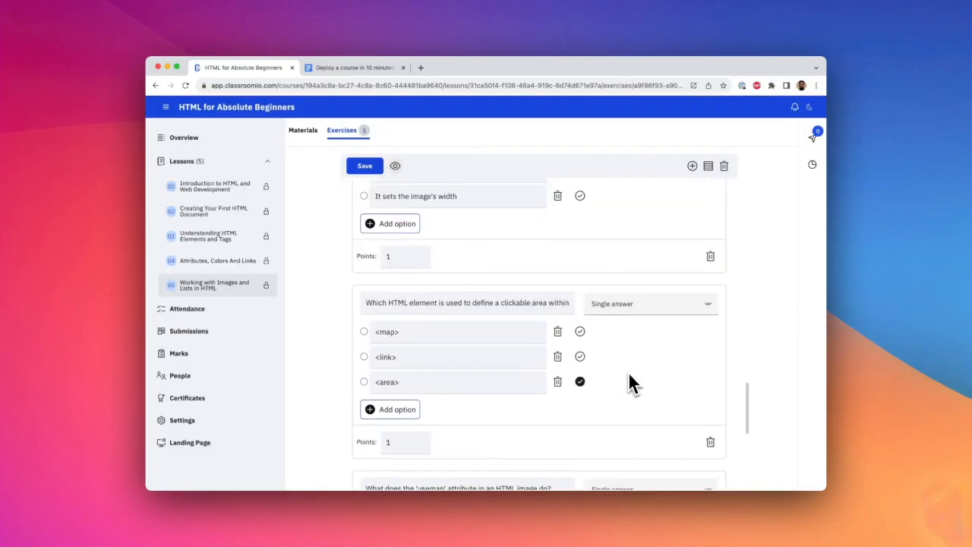
scroll(628, 372, up, 15)
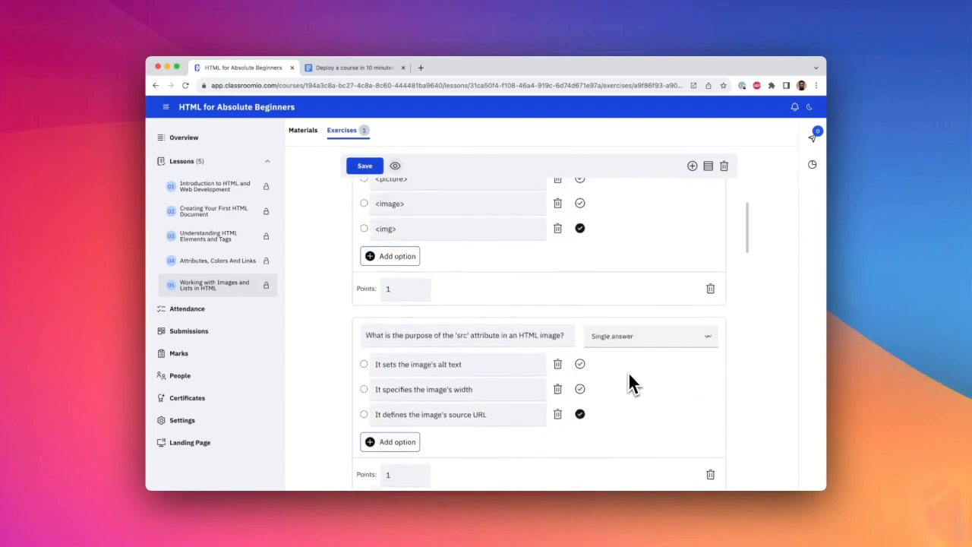
scroll(629, 372, up, 3)
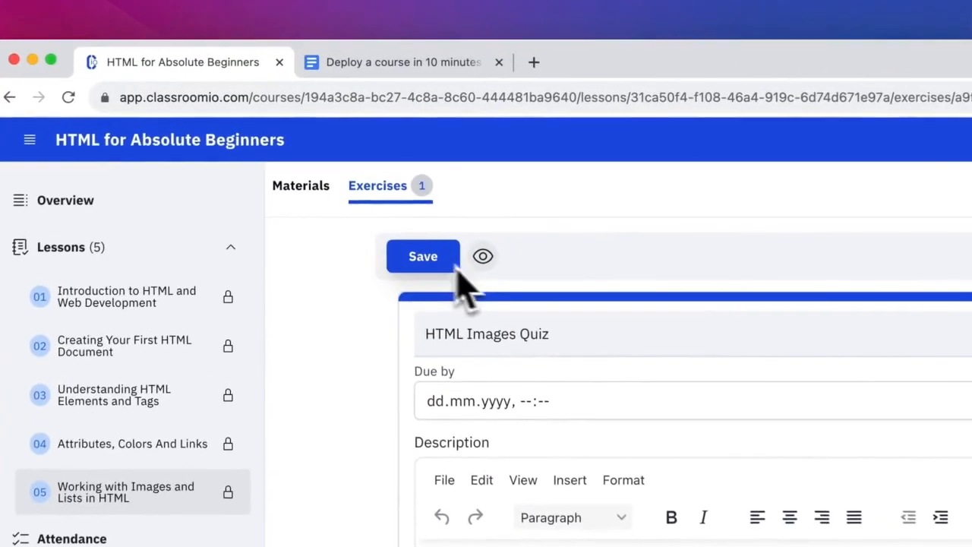
Review the explanations and code examples for ordered and unordered lists in the fifth lesson's note.
click(300, 131)
scroll(488, 434, down, 10)
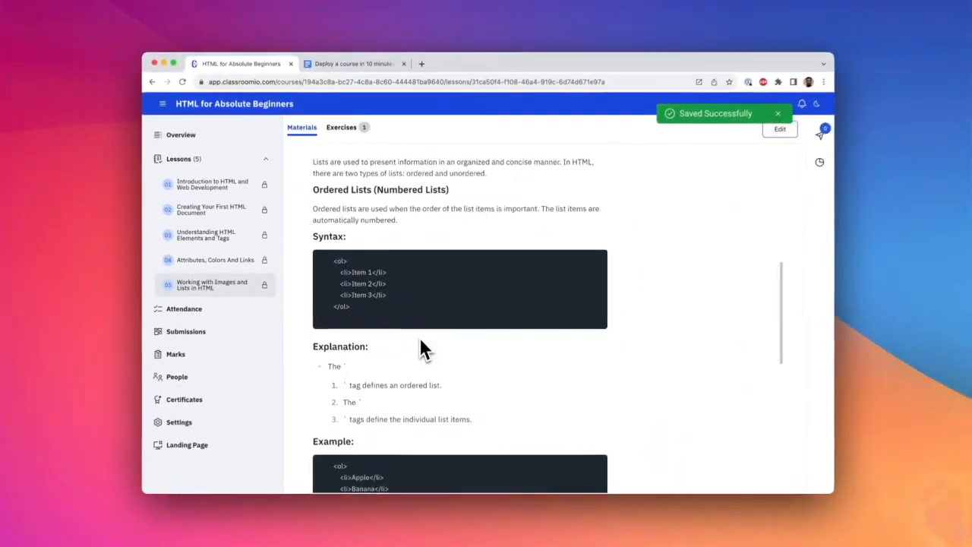
scroll(424, 350, down, 2)
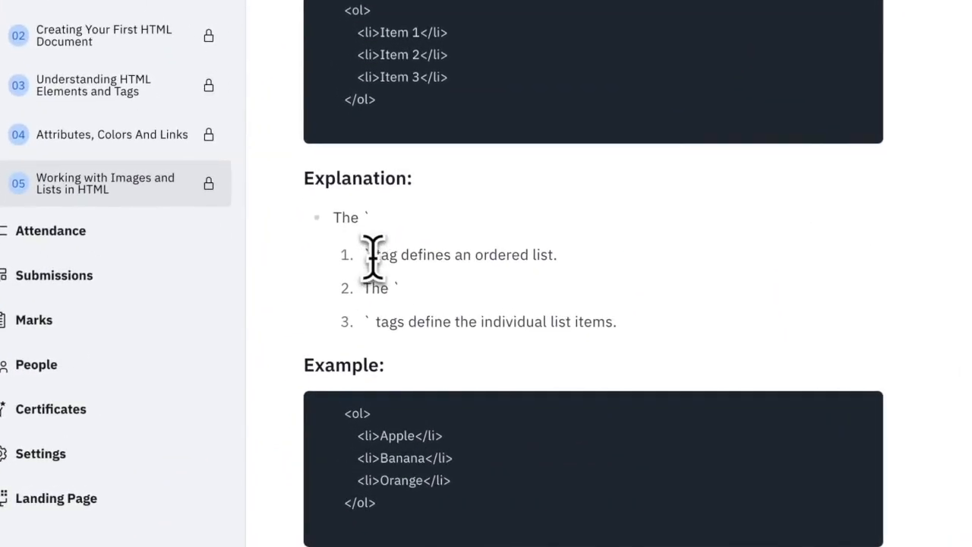
scroll(499, 322, down, 5)
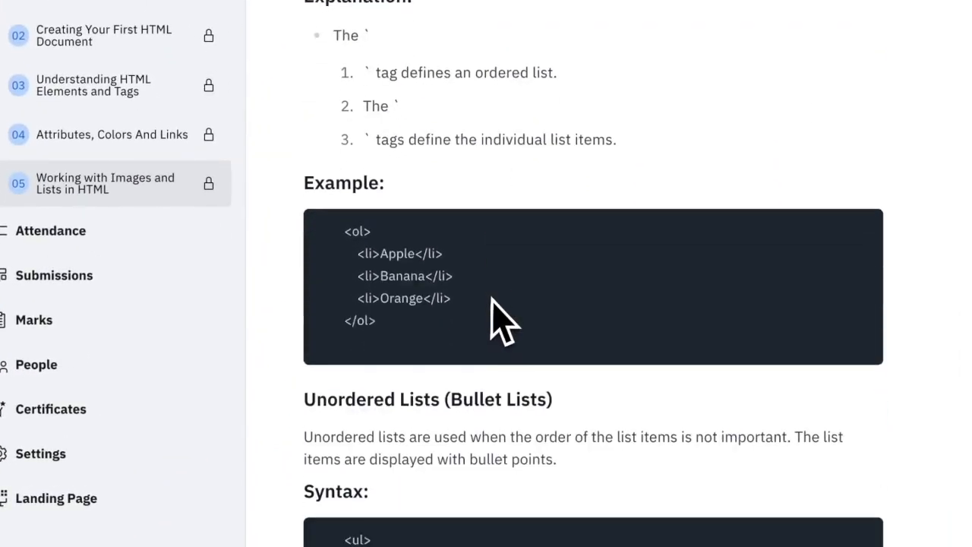
scroll(425, 341, down, 2)
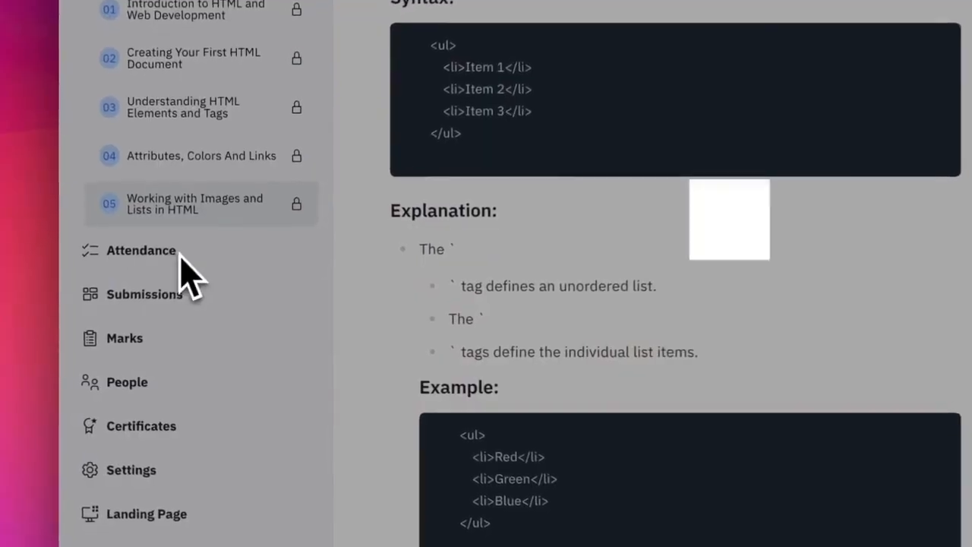
View the course's attendance and submissions pages.
click(199, 296)
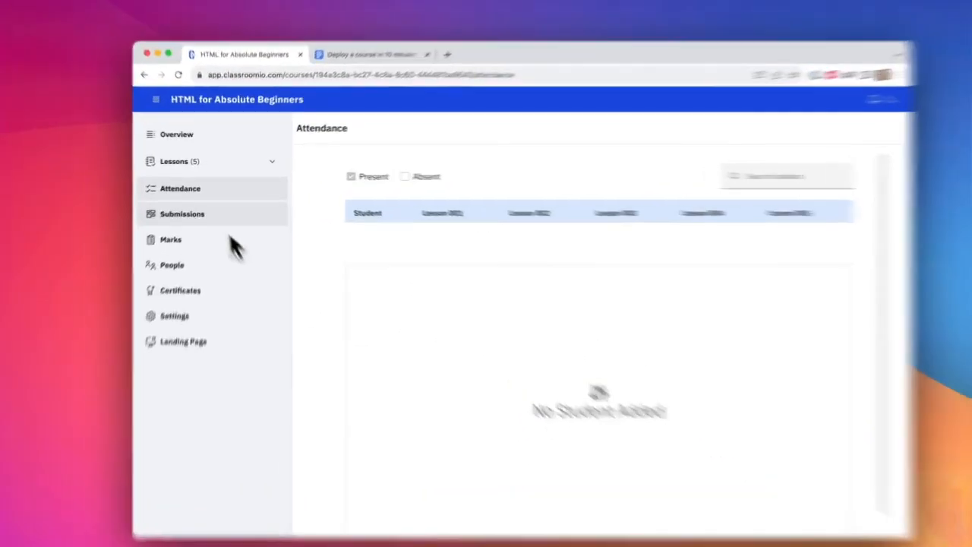
click(188, 207)
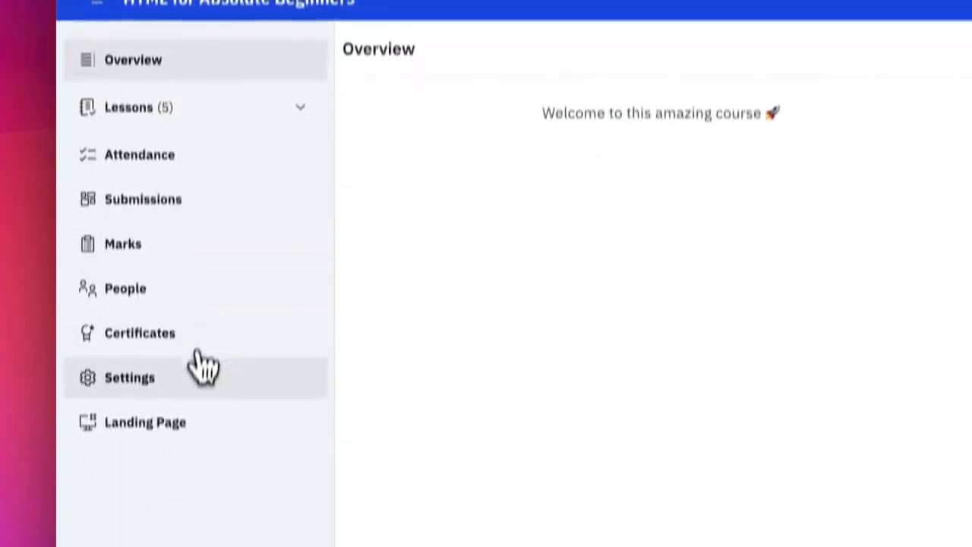
Replace the course's cover image with the Unsplash "html" photo of a person pointing at a monitor, and save the settings.
click(199, 531)
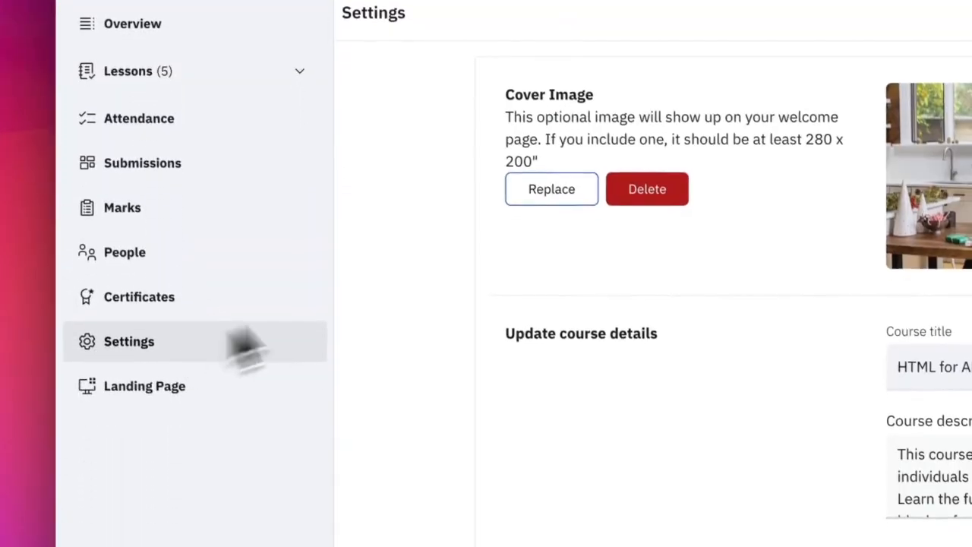
click(552, 380)
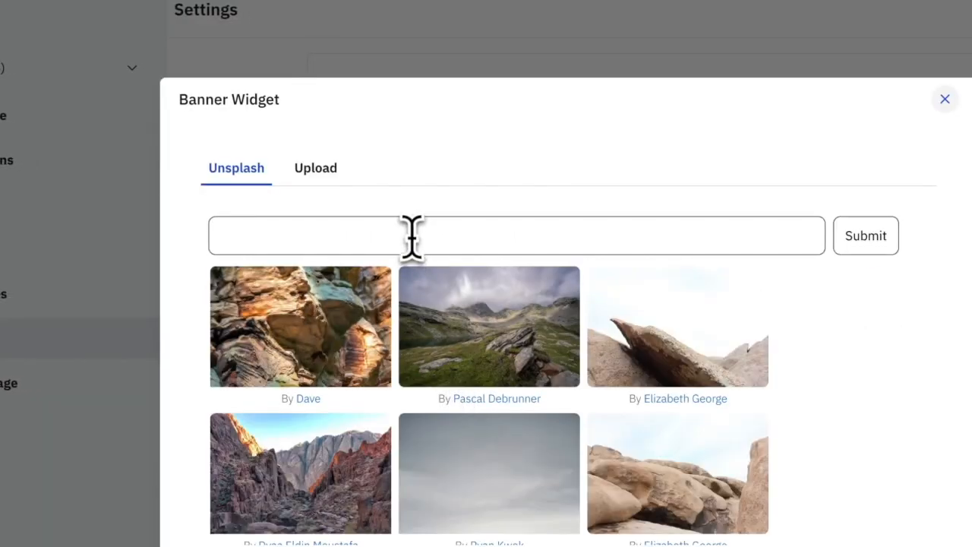
key(Return)
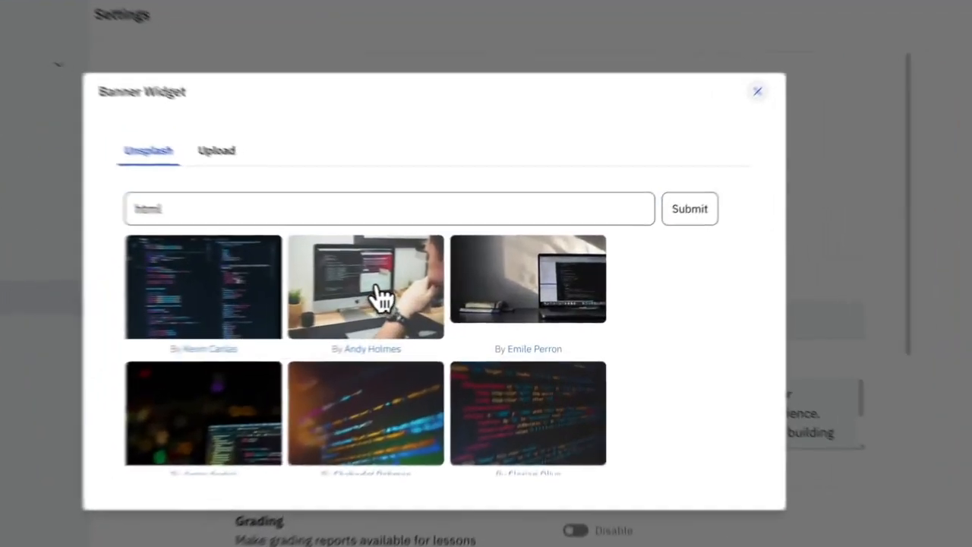
click(380, 298)
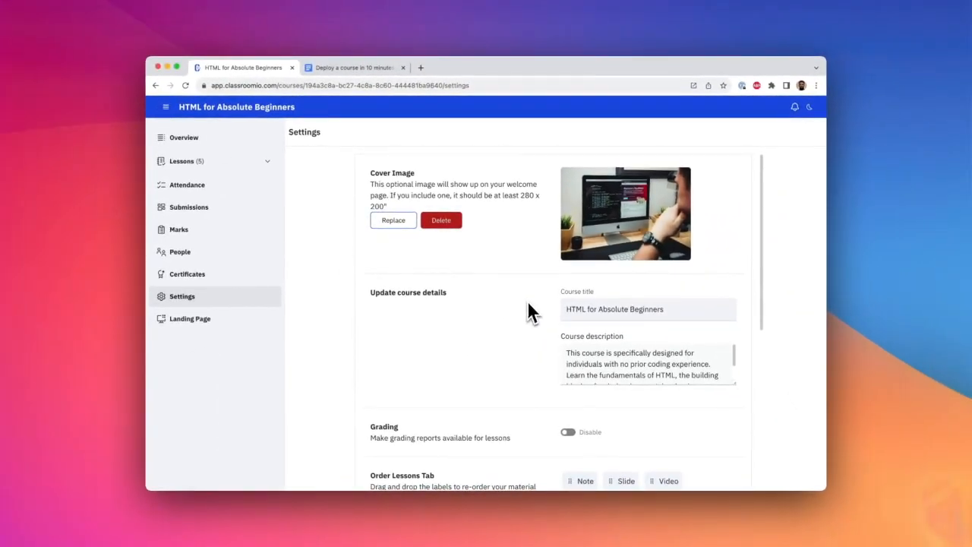
scroll(527, 300, down, 5)
click(704, 463)
scroll(688, 387, up, 5)
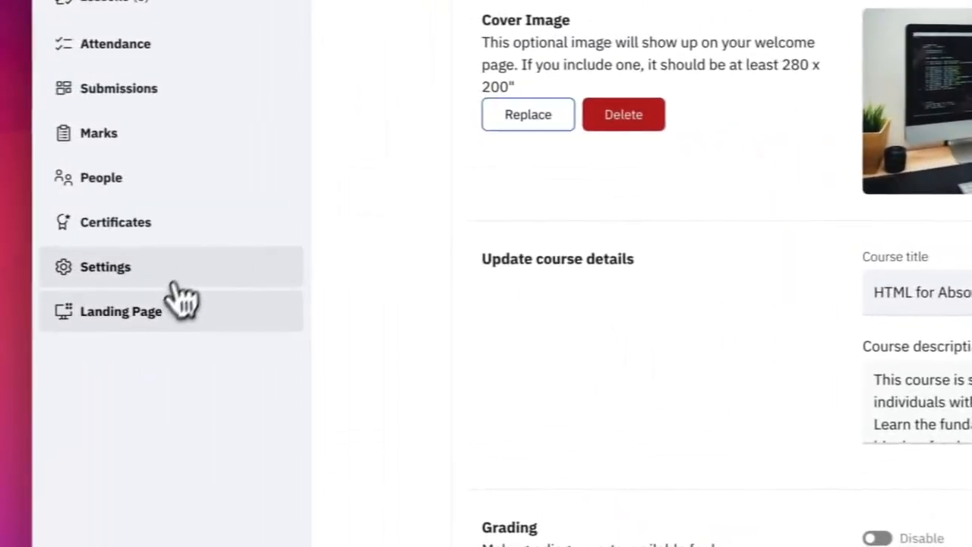
Open the course's landing page builder and examine the page preview, including the certificate and course content sections.
click(176, 302)
scroll(558, 330, down, 5)
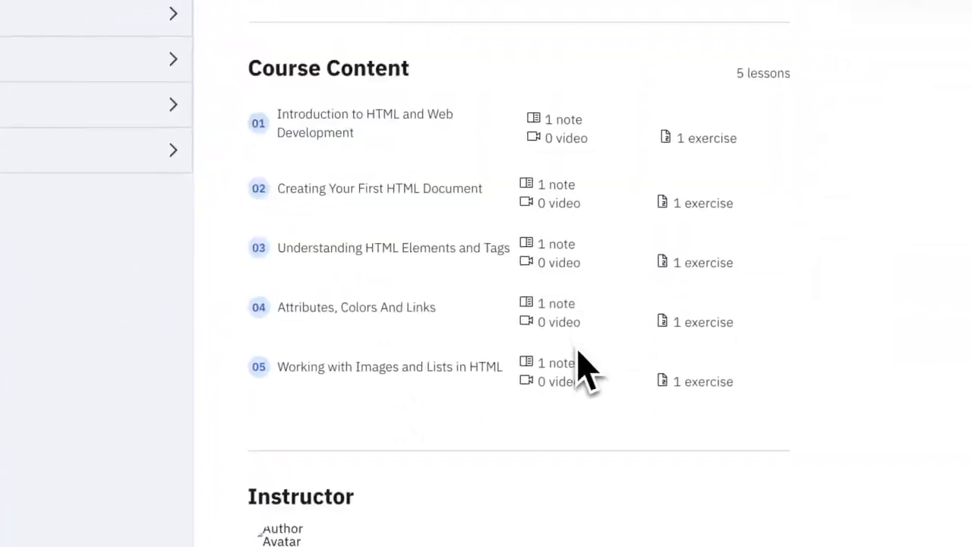
scroll(577, 349, down, 2)
scroll(578, 350, up, 8)
scroll(578, 349, down, 5)
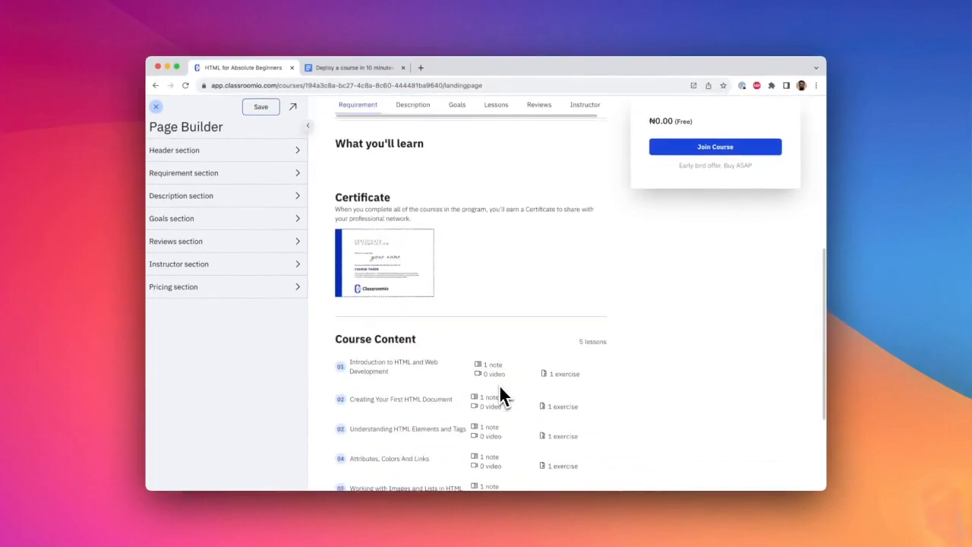
scroll(500, 395, down, 3)
Set the landing page's pricing currency to USD and the course cost to 100.
click(228, 287)
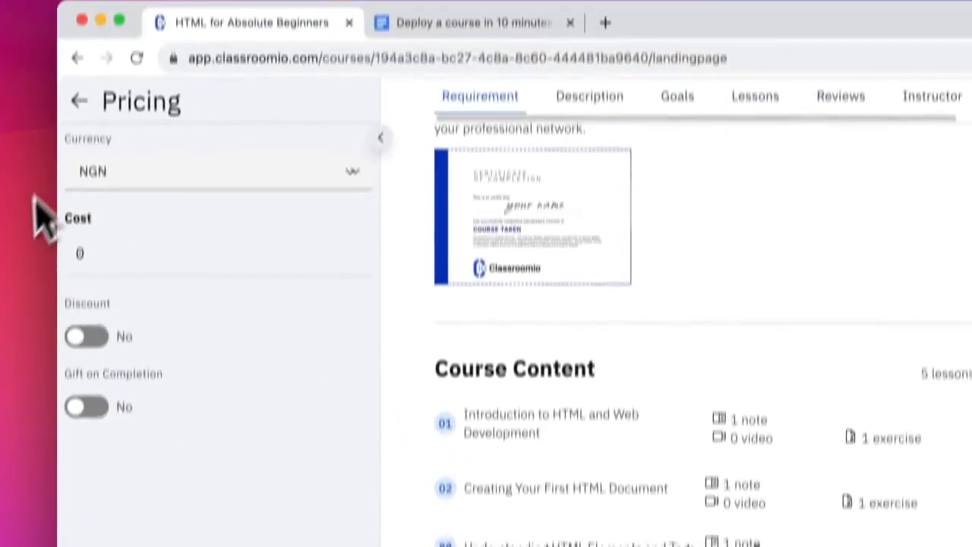
click(183, 171)
click(187, 192)
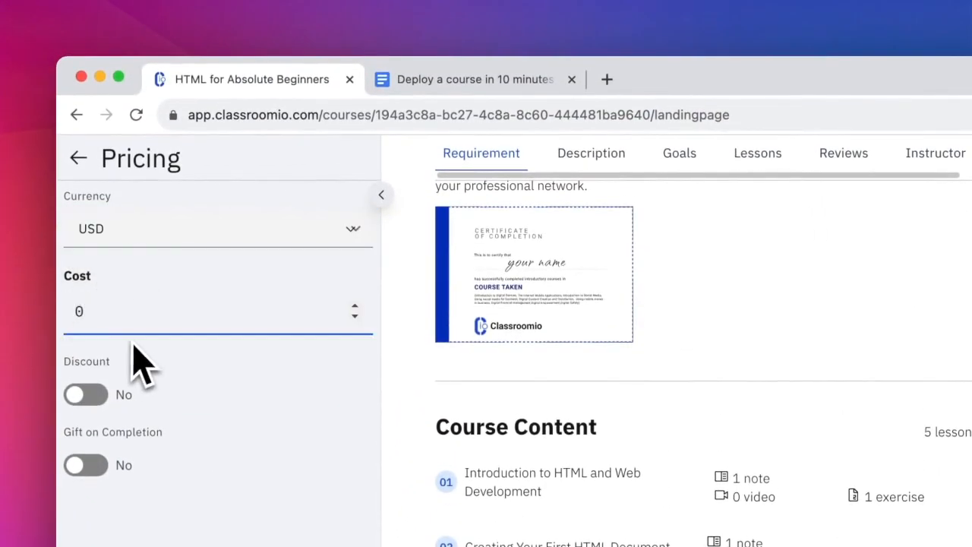
text(100)
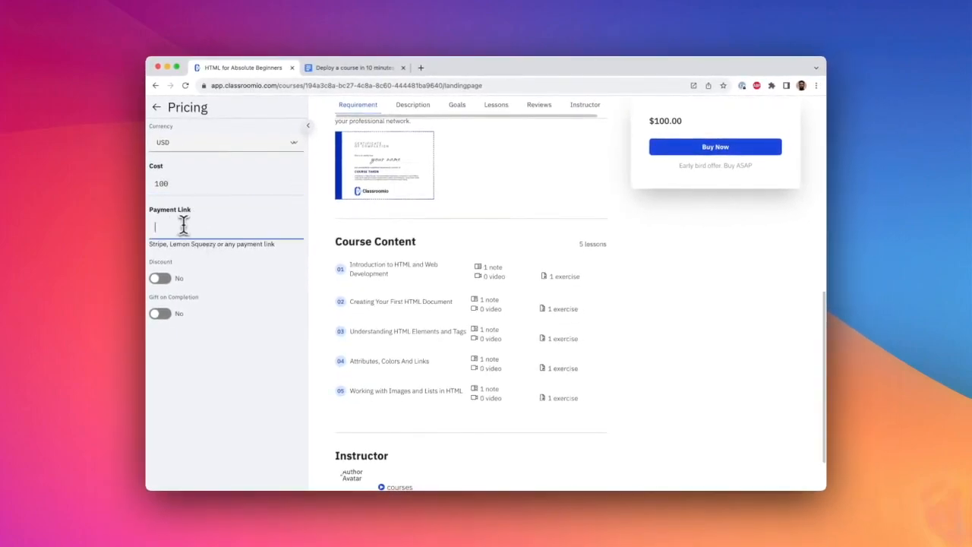
scroll(626, 239, up, 1)
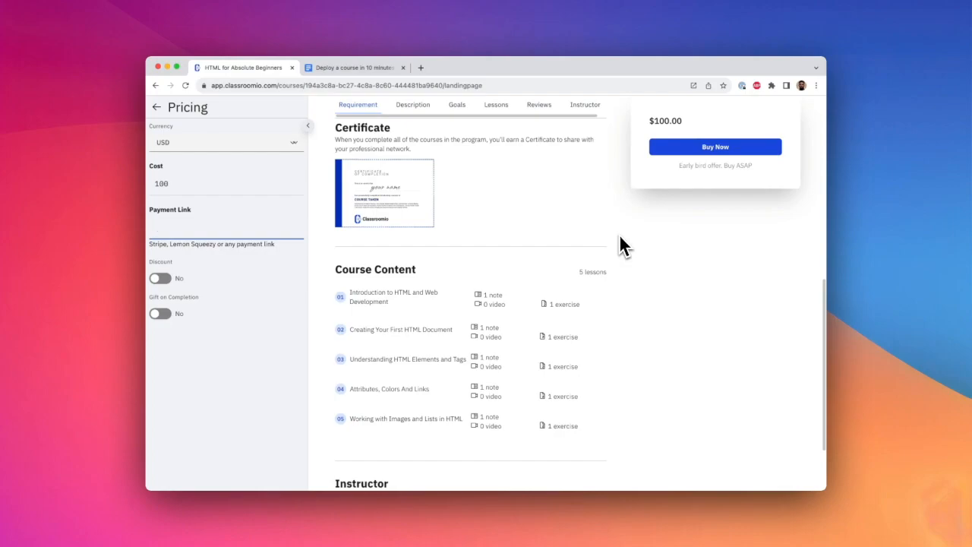
Enable a 10% discount in the landing page's pricing section and save the page.
click(163, 281)
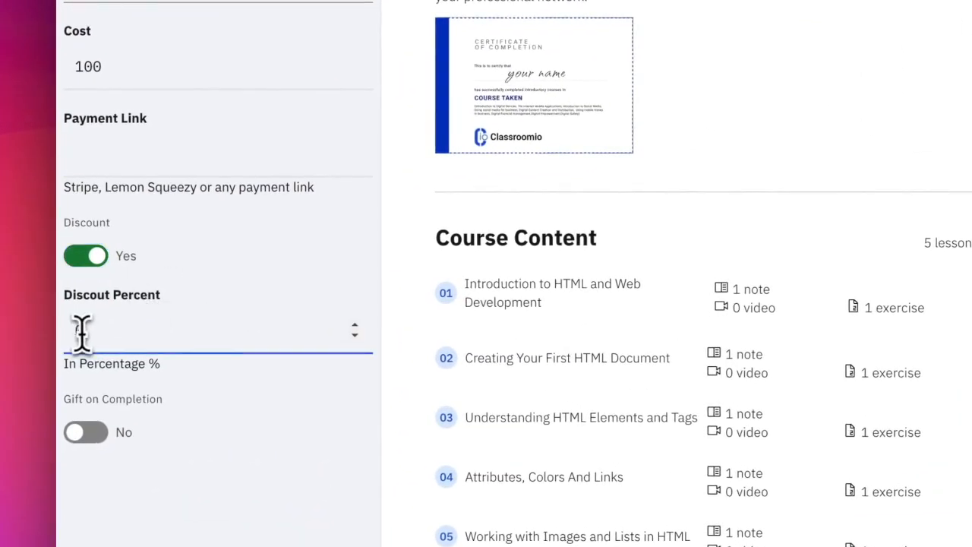
click(131, 117)
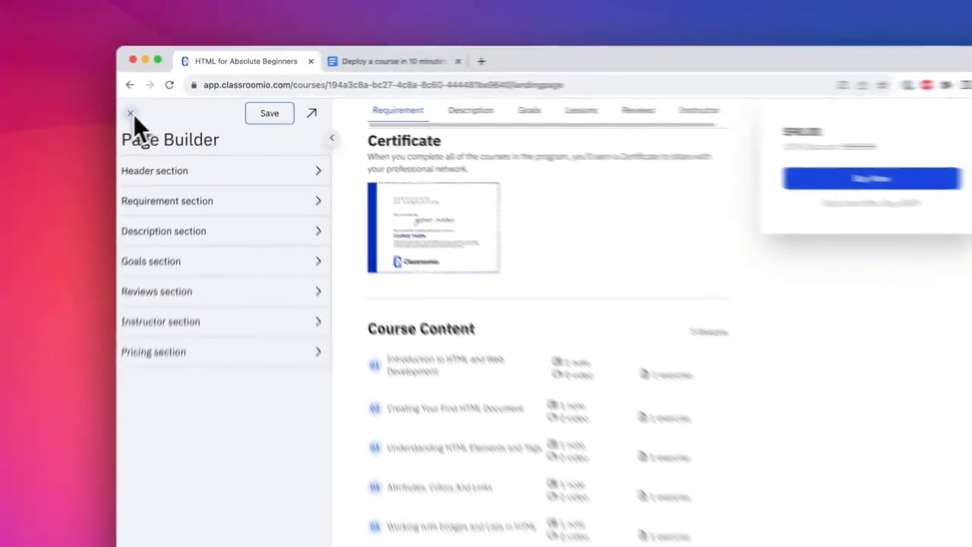
click(269, 111)
Check the landing page preview for sections lacking content and review the header section's title and description.
scroll(453, 208, up, 5)
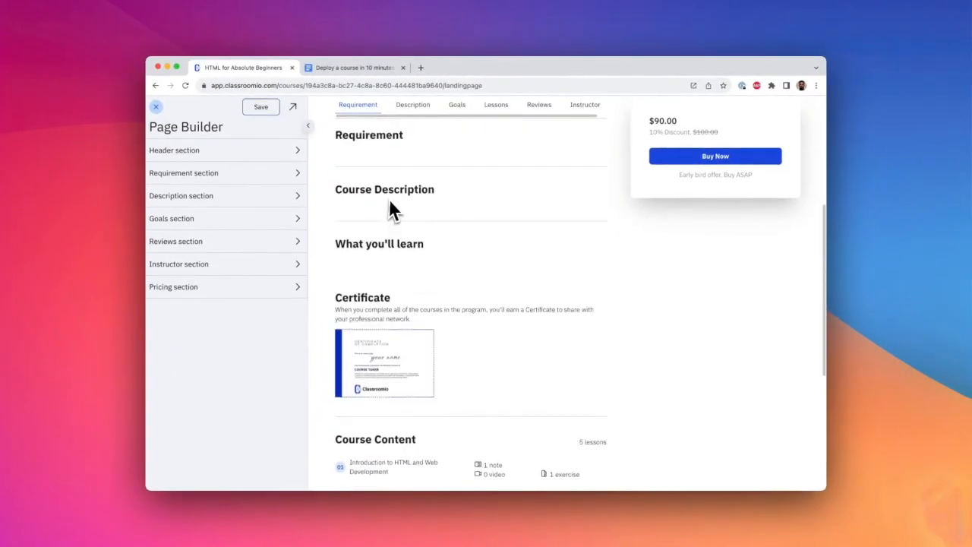
scroll(410, 273, down, 3)
scroll(432, 335, down, 3)
scroll(431, 334, up, 5)
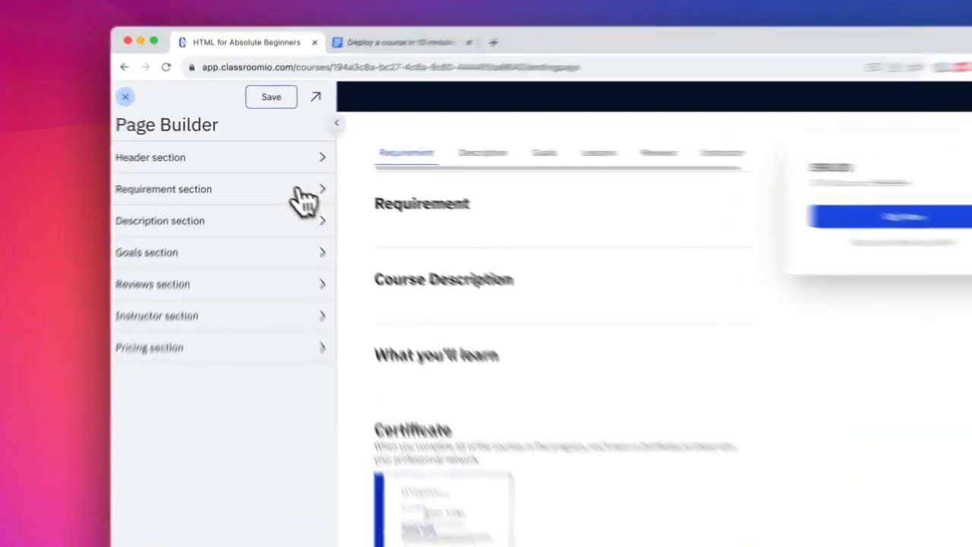
click(302, 160)
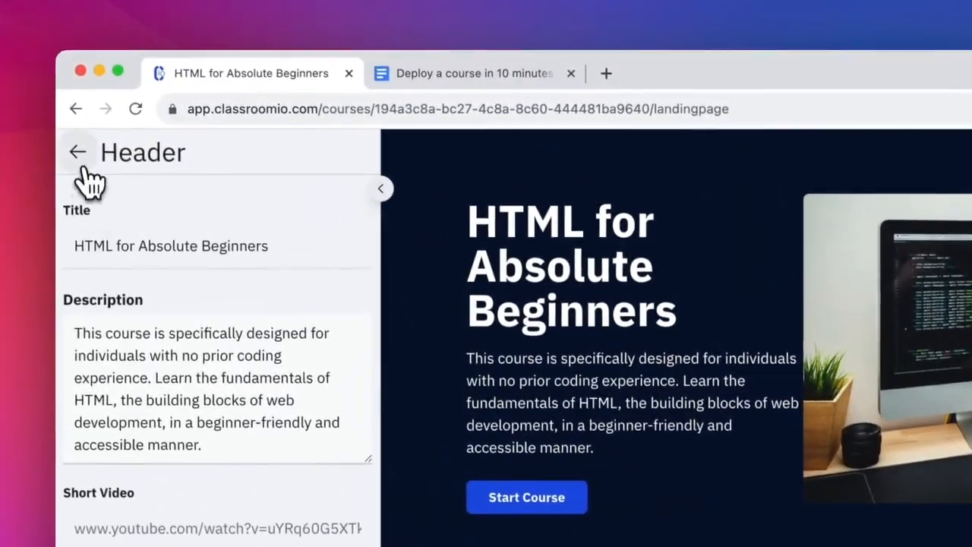
click(62, 129)
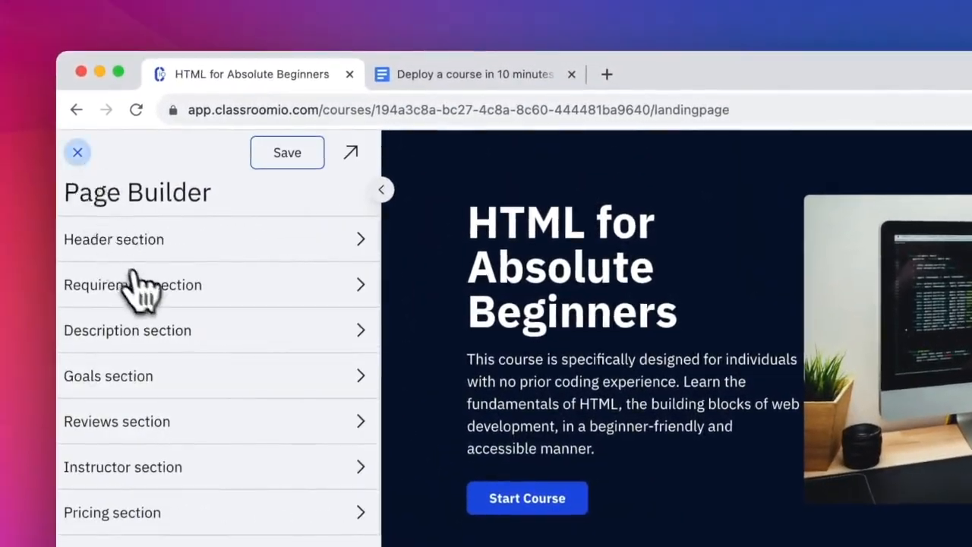
Generate the course requirements with AI and insert them into the landing page's Requirement section.
click(111, 255)
click(278, 119)
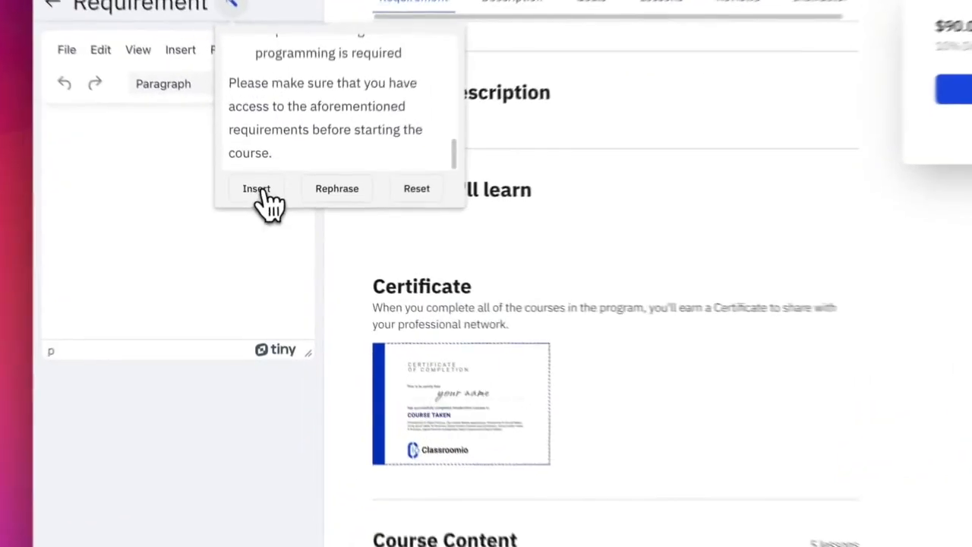
click(269, 211)
scroll(517, 194, down, 3)
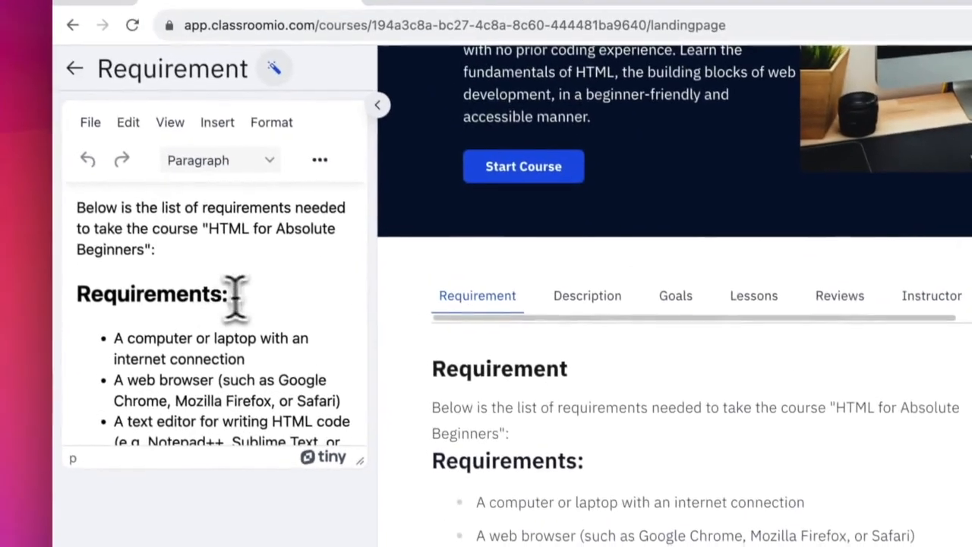
Delete the introductory sentence, the "Requirements:" heading and the leftover blank space above the requirements list.
drag(181, 199, 0, 121)
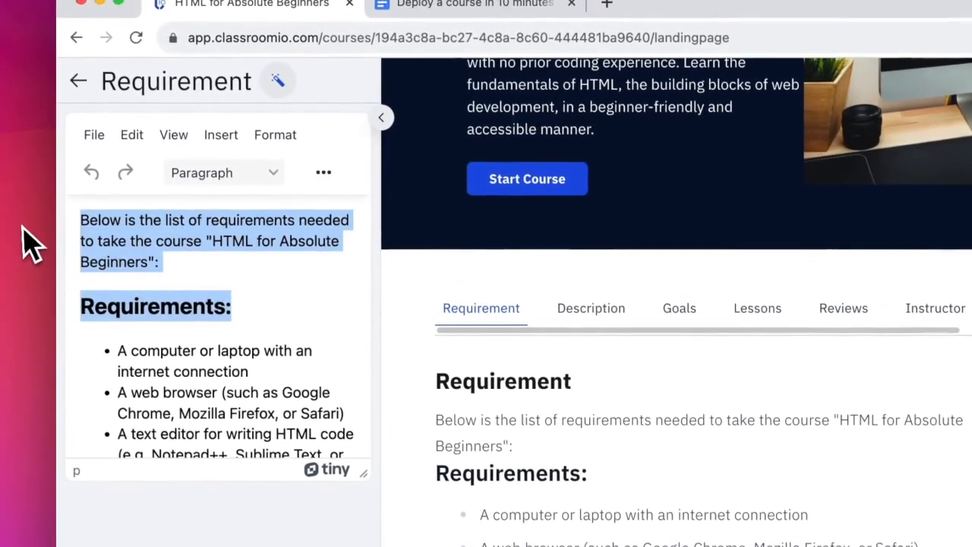
key(BackSpace)
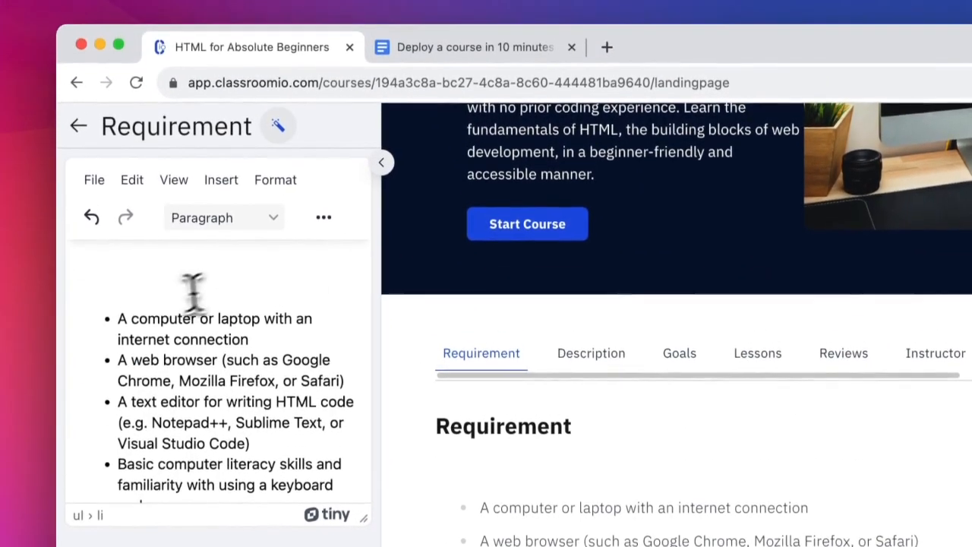
click(191, 246)
key(BackSpace)
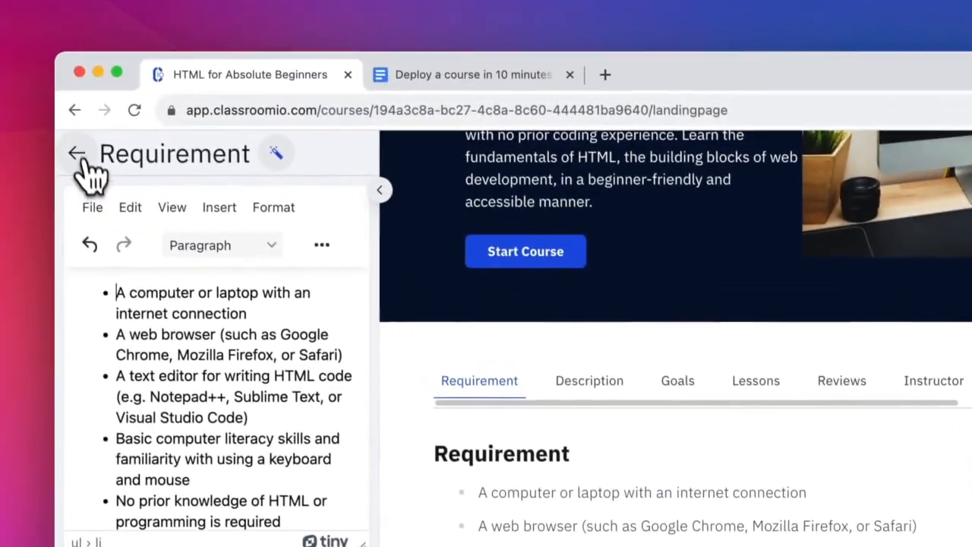
Generate the course description with AI and insert it into the landing page's Description section.
click(79, 100)
click(194, 283)
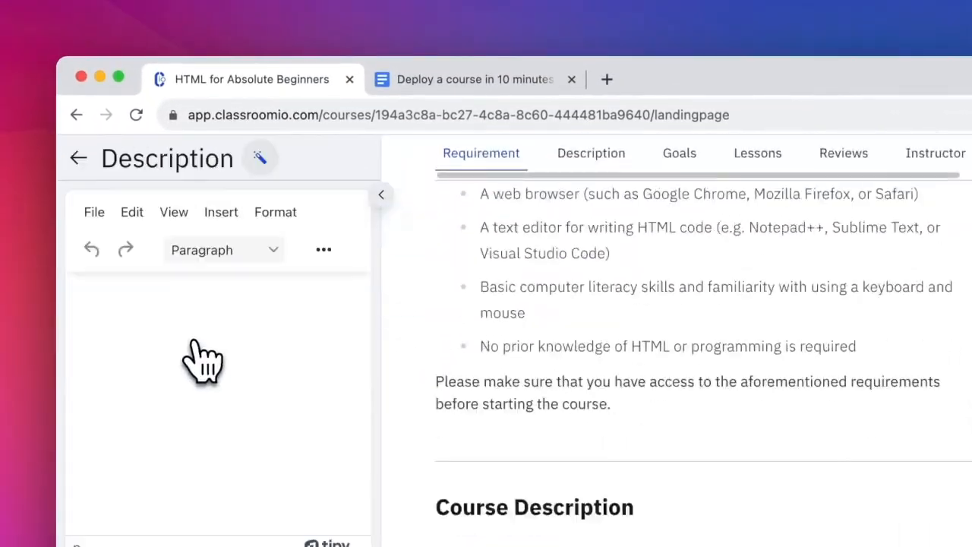
click(259, 156)
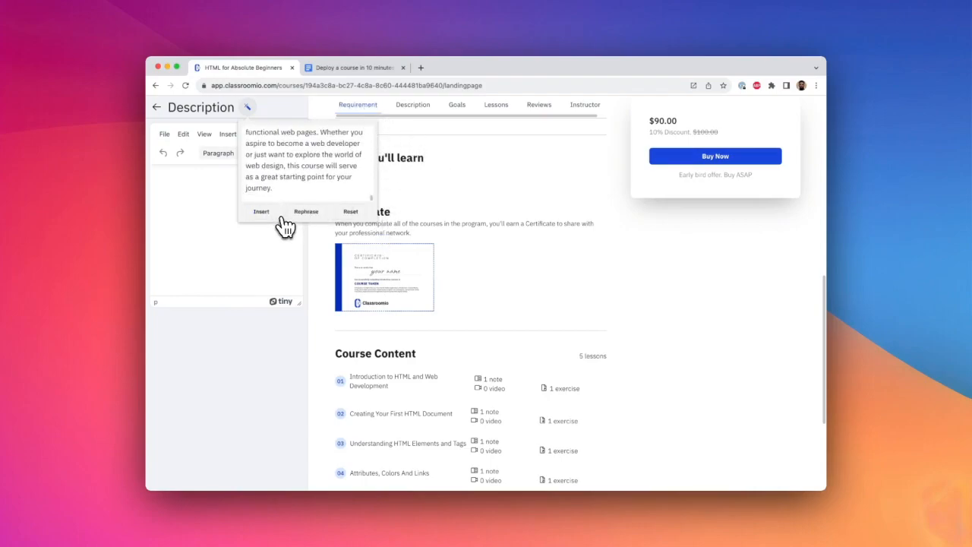
click(262, 212)
Delete the generated title heading and the leftover blank line above the description's welcome paragraph.
triple_click(258, 231)
key(BackSpace)
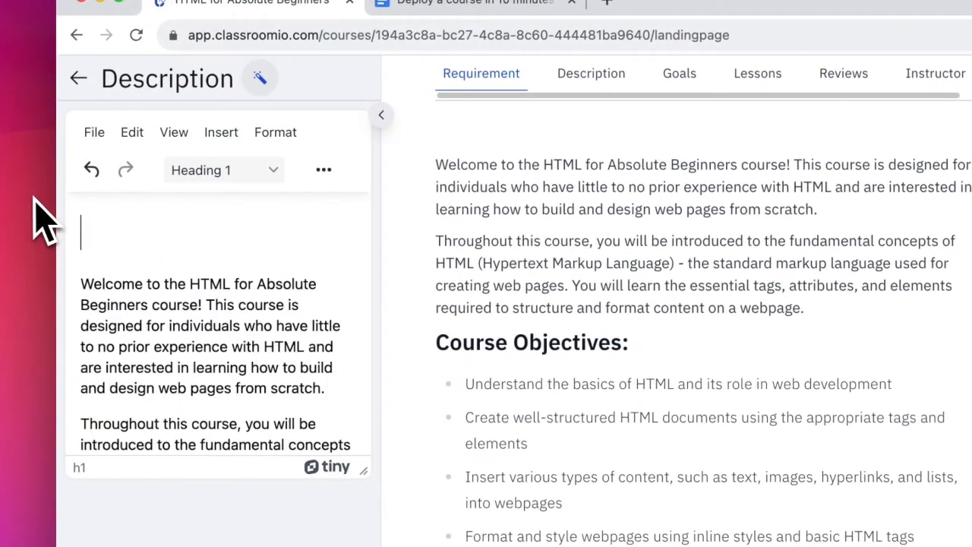
key(BackSpace)
scroll(715, 199, up, 3)
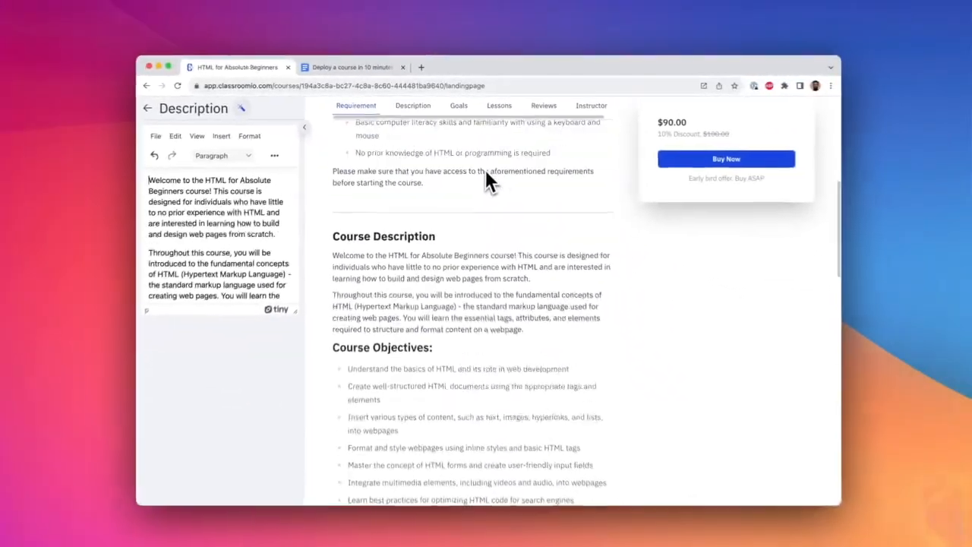
Change the "Course Objectives:" heading in the description to Heading 4 and leave the Description section.
scroll(729, 225, down, 1)
scroll(485, 190, down, 1)
drag(256, 217, 158, 217)
click(228, 153)
mouse_move(222, 169)
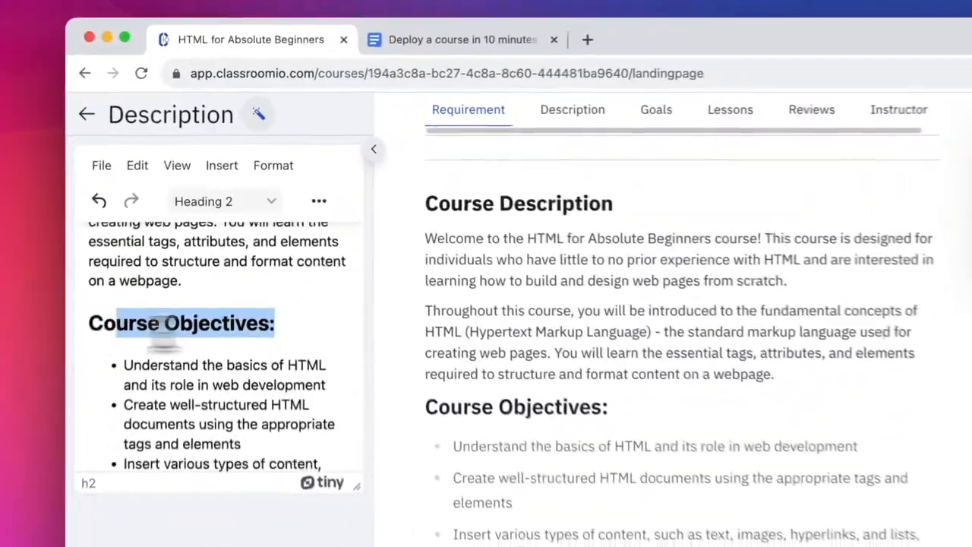
click(333, 323)
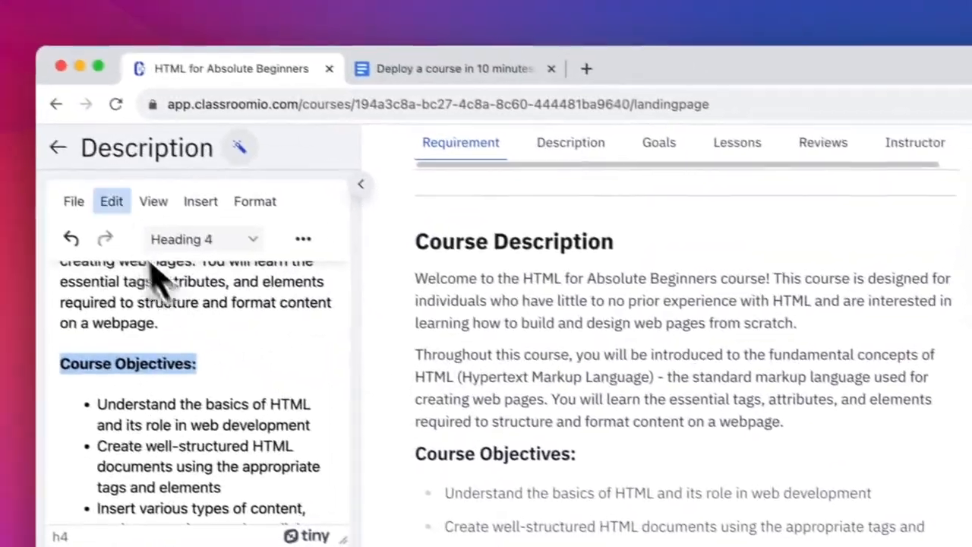
click(58, 147)
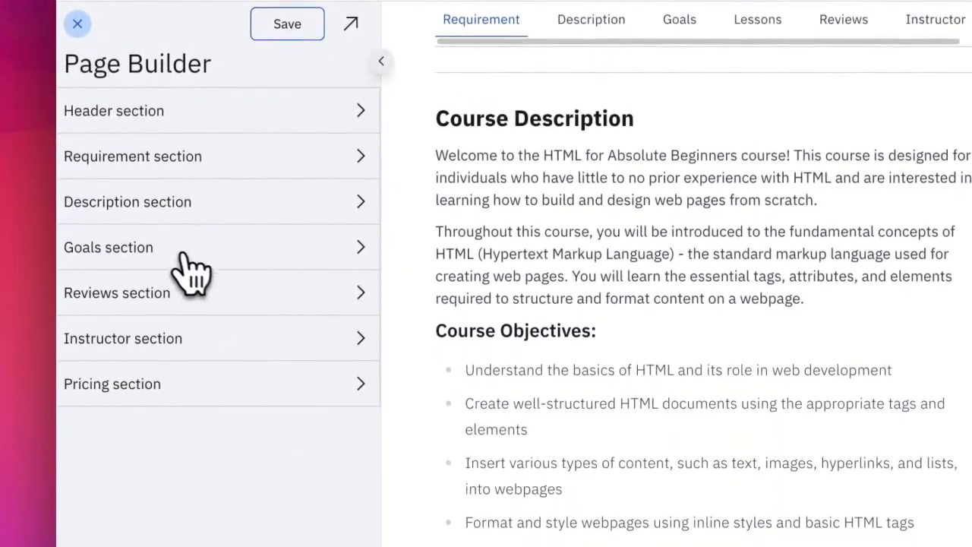
Generate the learning goals with AI, insert them into the Goals section and start the numbered goals on a new line.
click(182, 257)
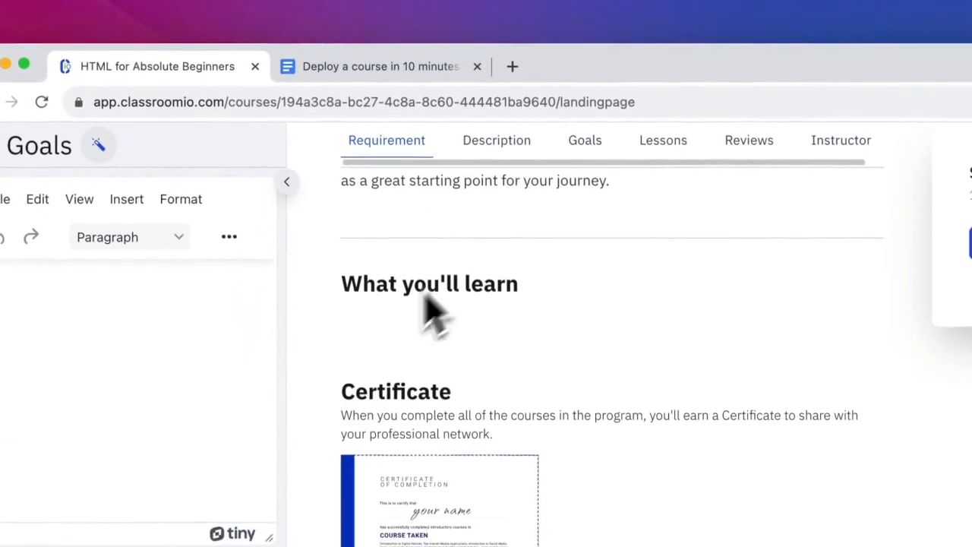
click(98, 145)
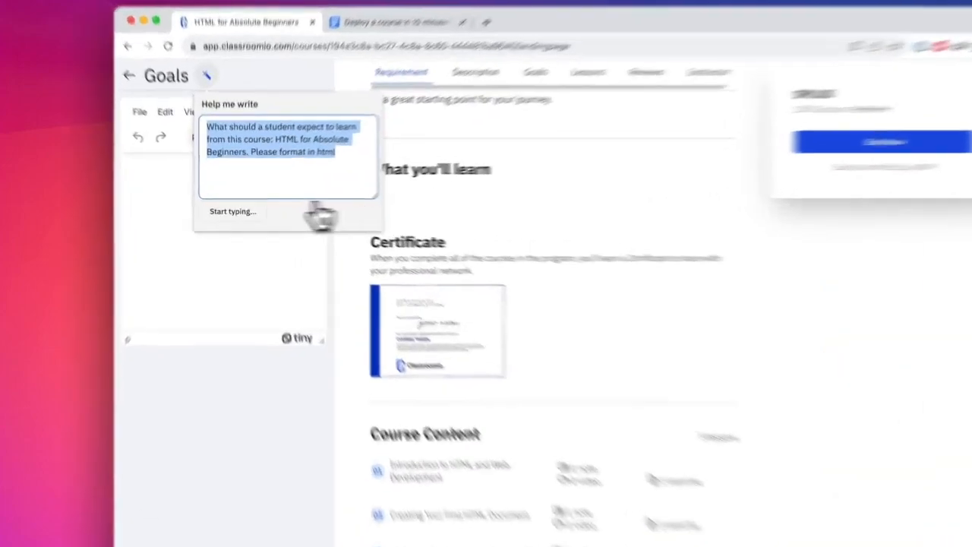
click(238, 209)
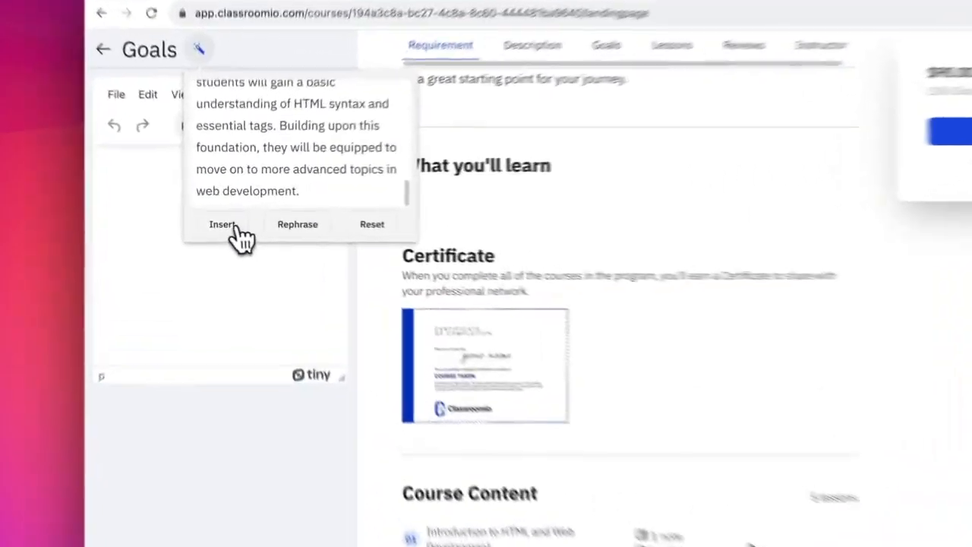
click(227, 211)
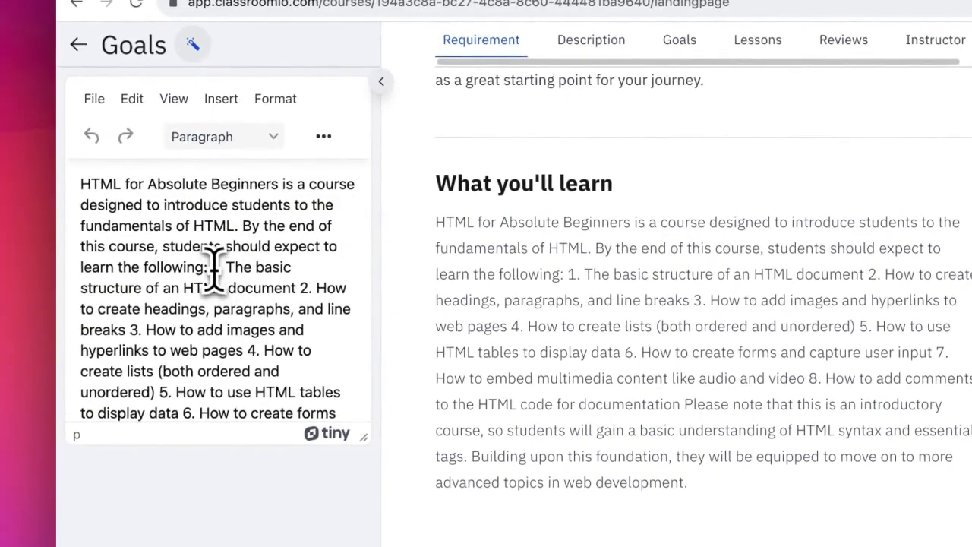
click(214, 267)
key(Return)
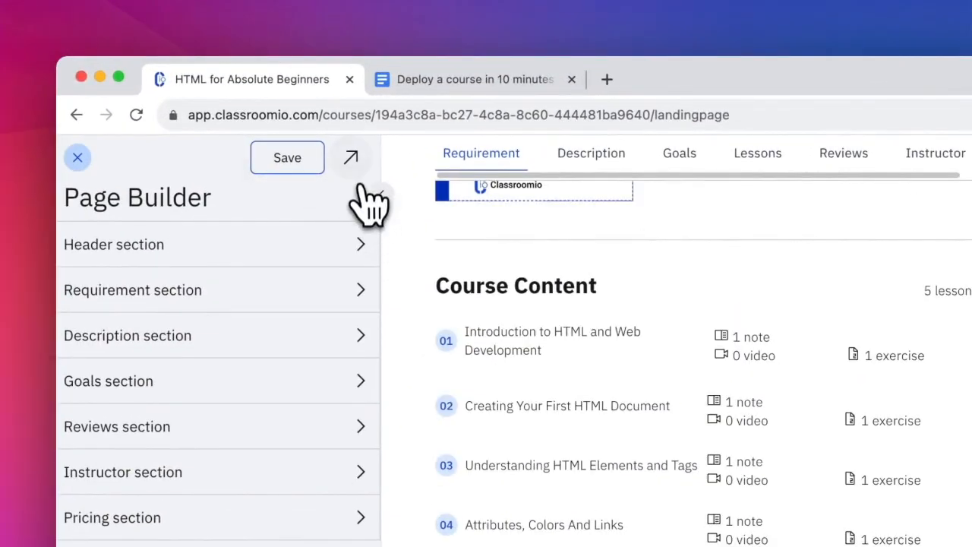
Open the course's live landing page and review it from the requirements down to the course content.
click(352, 158)
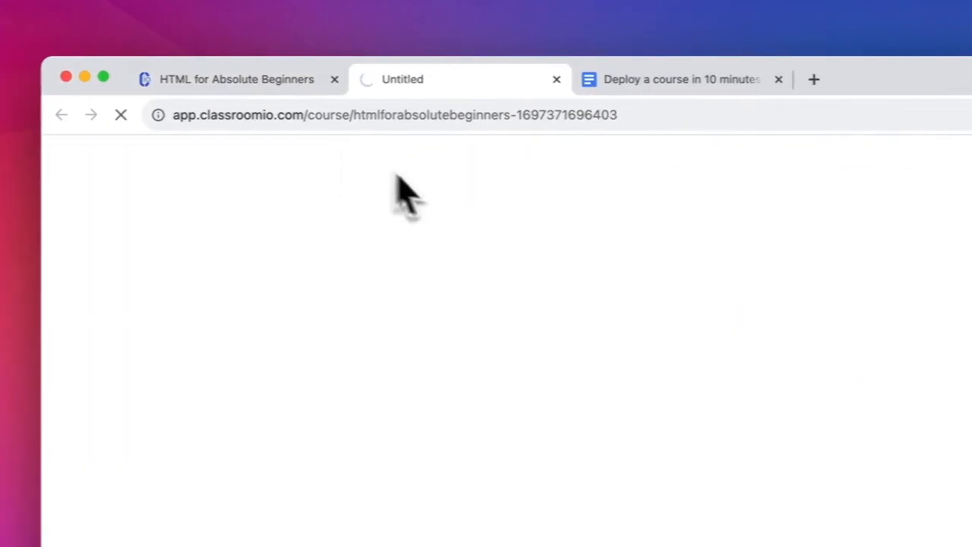
scroll(449, 300, down, 15)
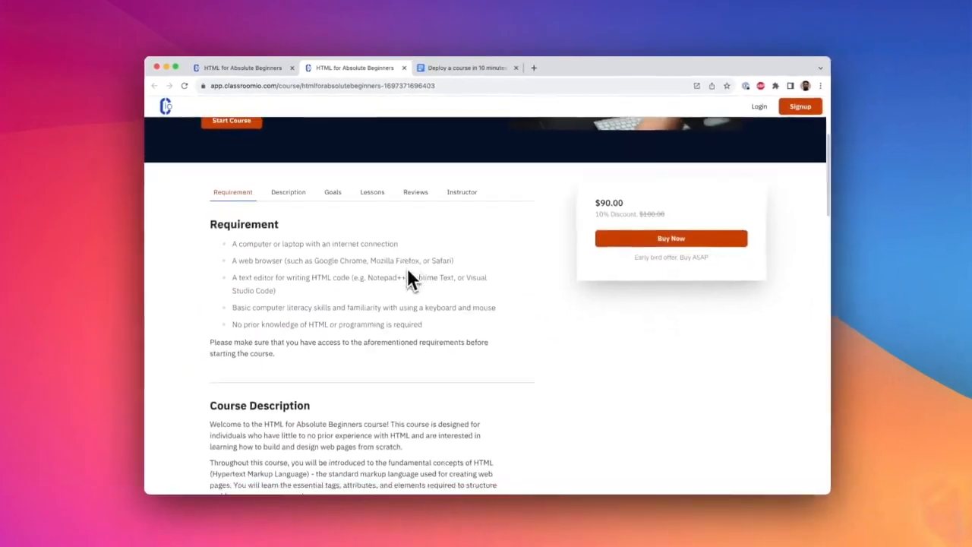
scroll(407, 270, down, 15)
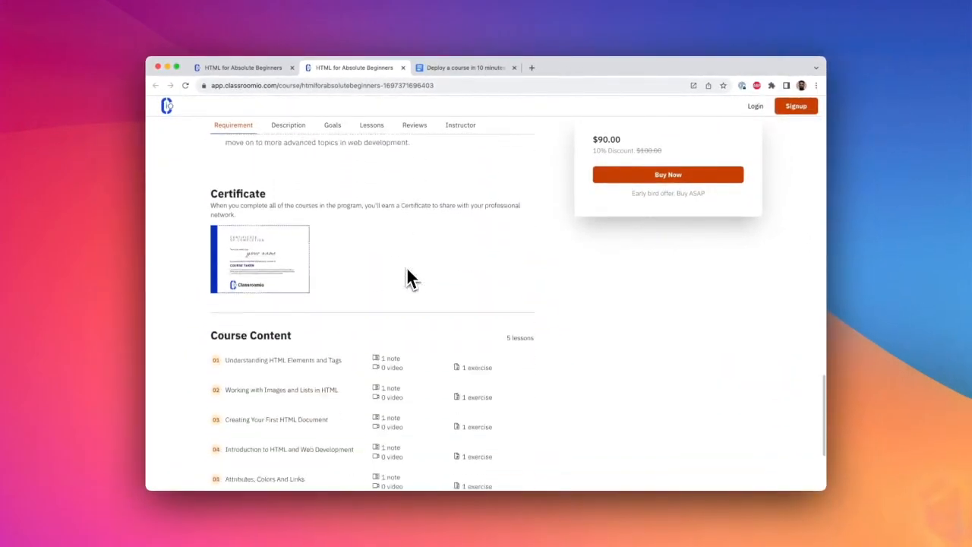
scroll(406, 267, up, 15)
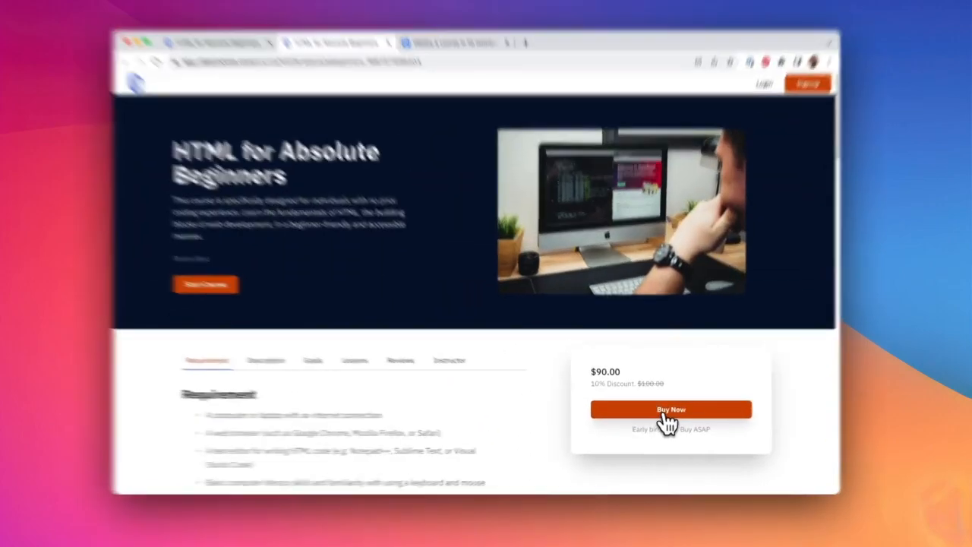
Open the course purchase form from the live landing page, examine its fields and close it without submitting.
click(668, 410)
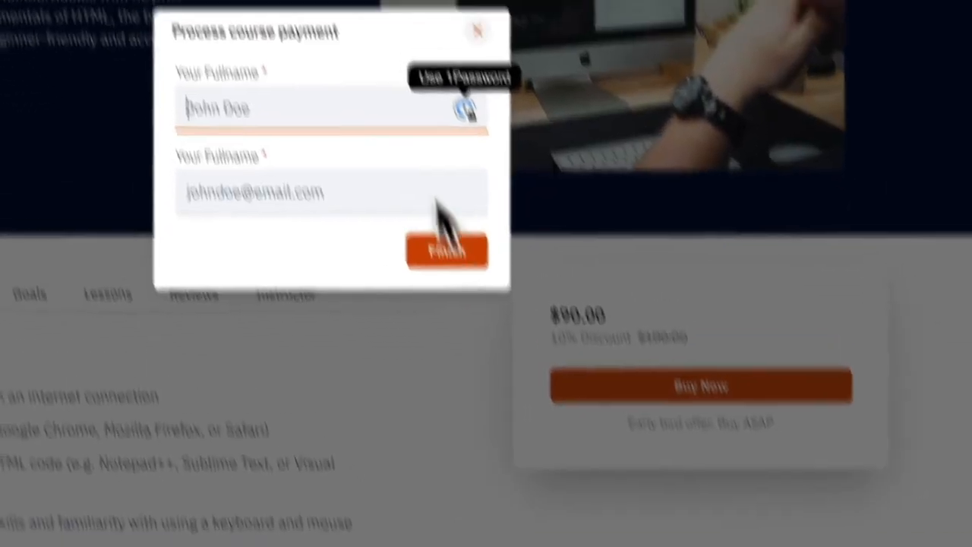
click(319, 44)
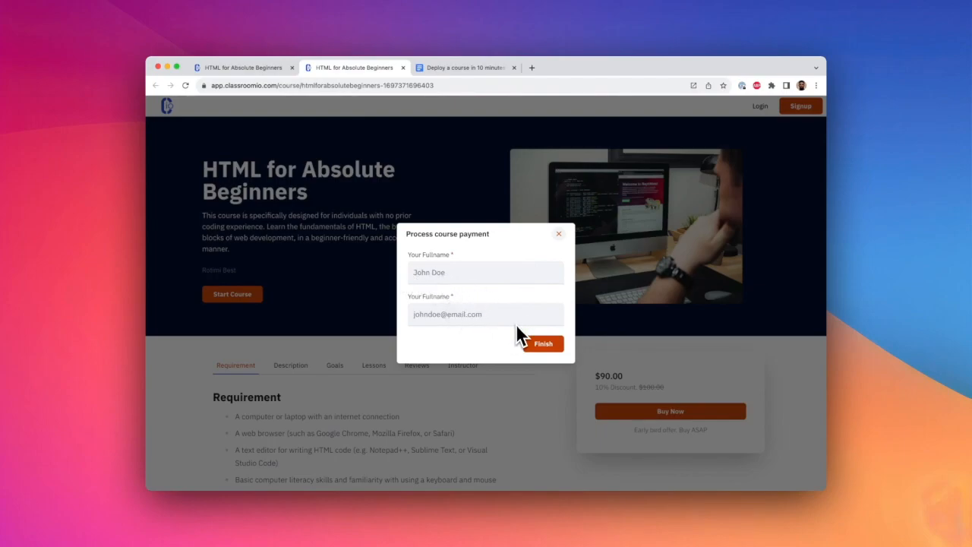
click(452, 272)
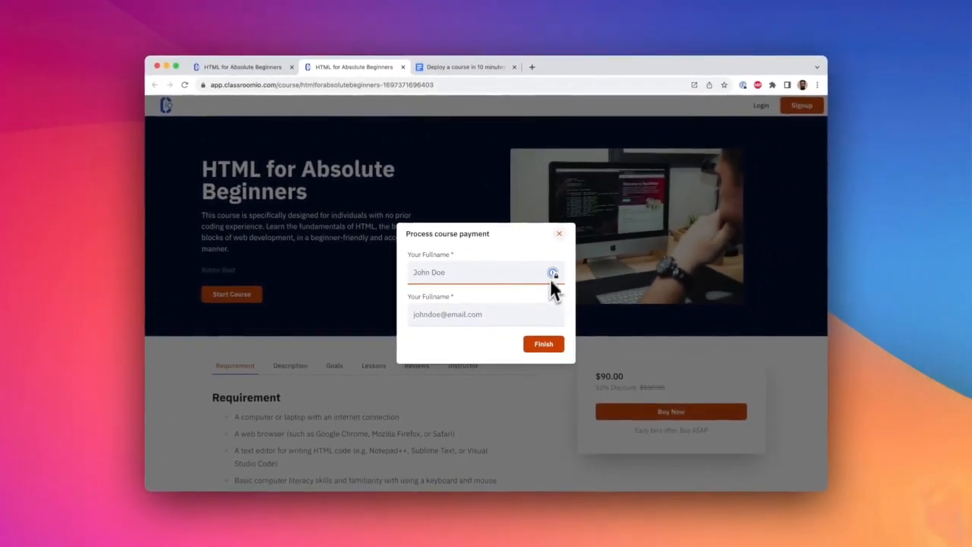
click(560, 233)
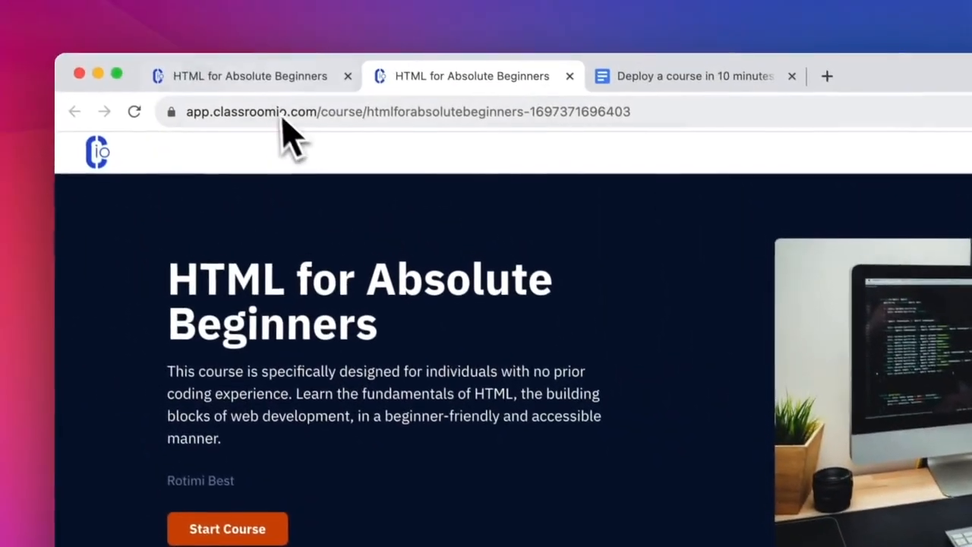
Leave the page builder for the ClassroomIO Devs dashboard and open the organisation's public site to review its content.
click(274, 84)
click(78, 157)
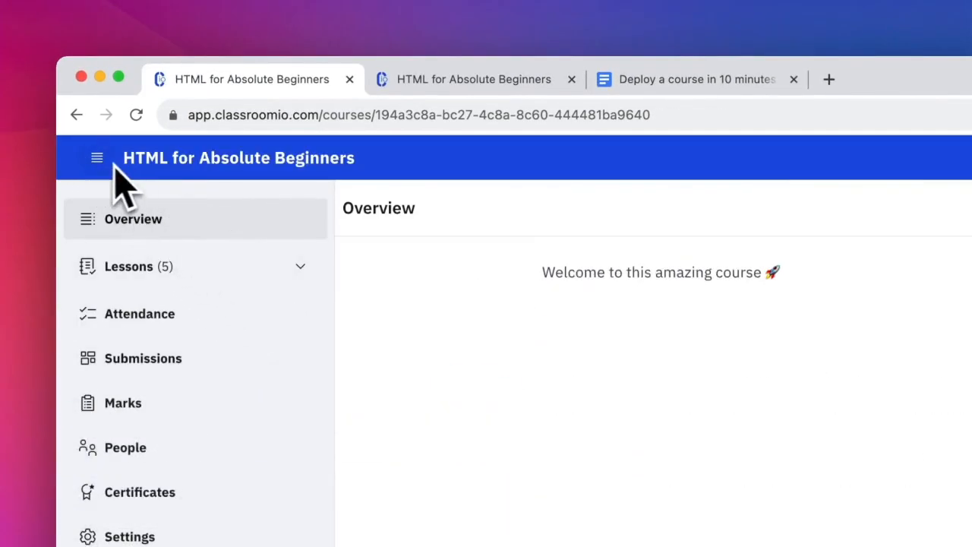
click(97, 158)
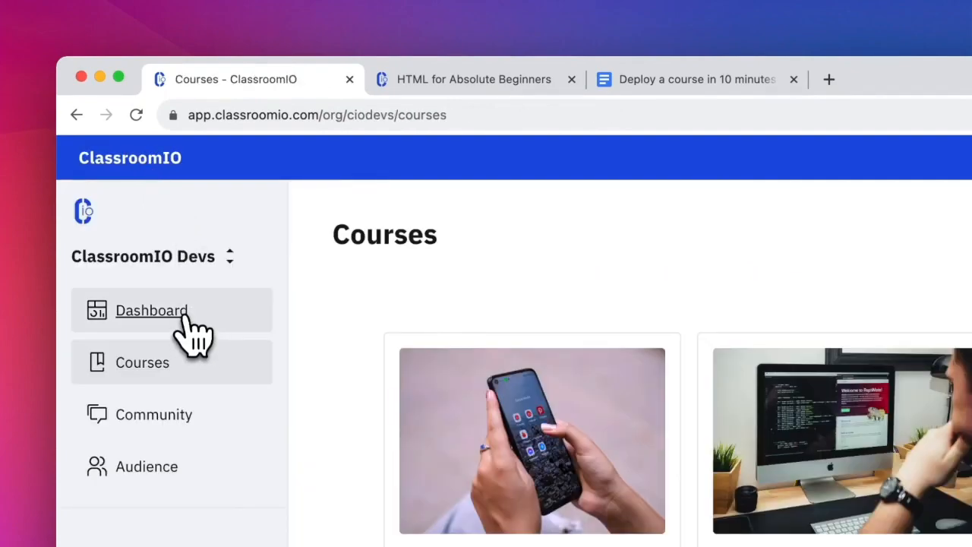
click(186, 319)
click(971, 238)
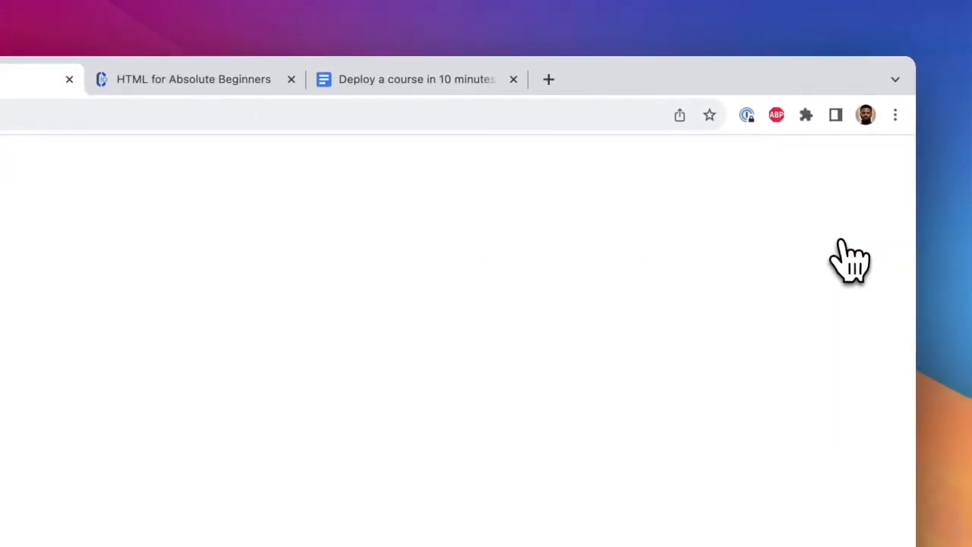
drag(194, 115, 313, 115)
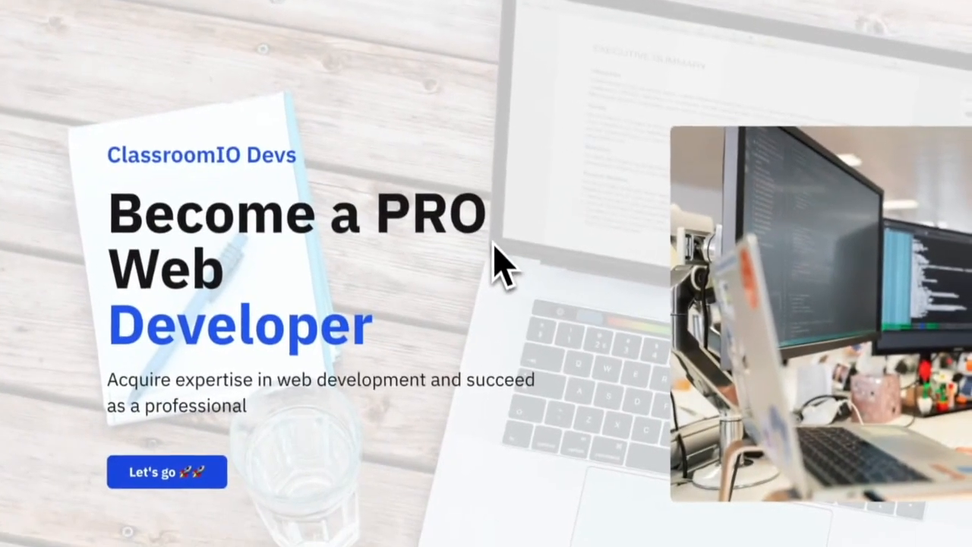
scroll(551, 467, down, 10)
scroll(486, 277, down, 2)
Publish the HTML for Absolute Beginners course in its settings and save the changes.
click(213, 72)
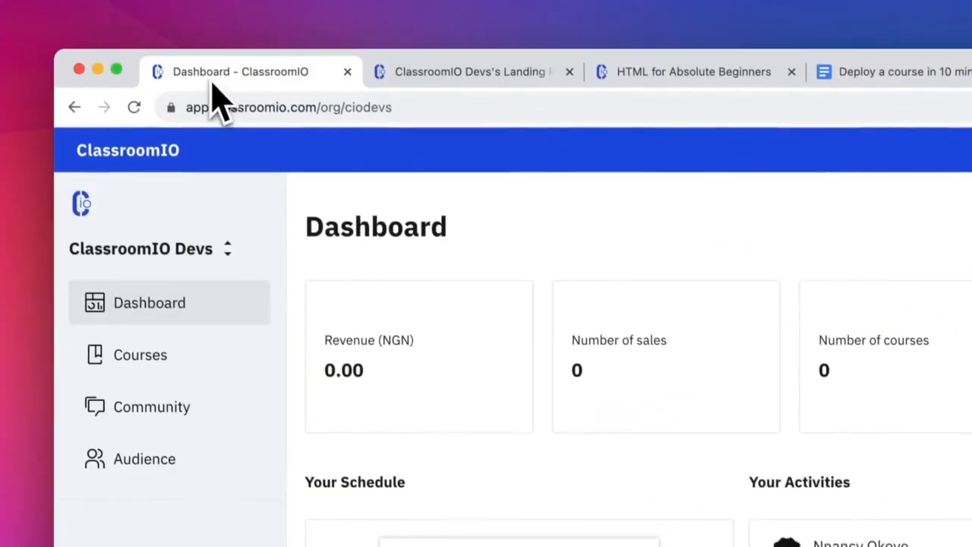
click(180, 228)
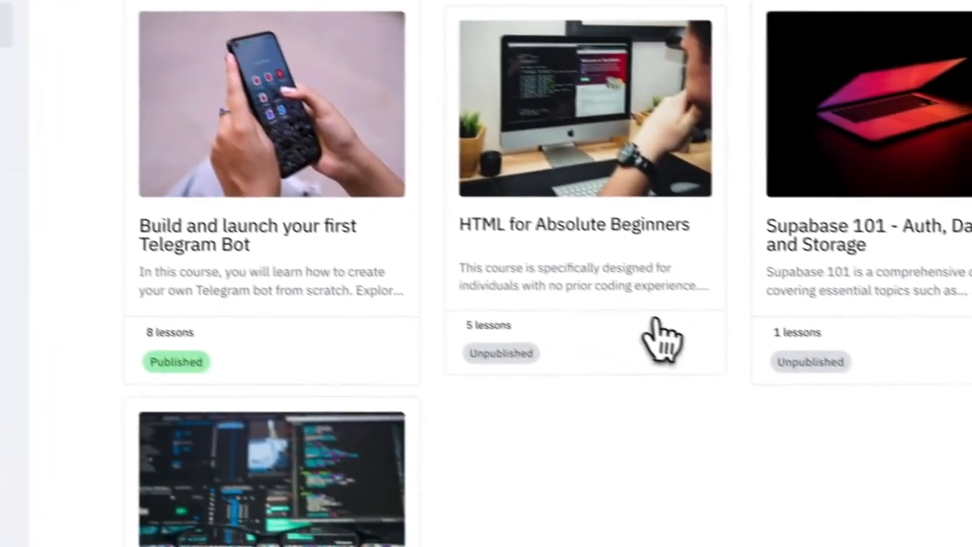
click(908, 532)
click(82, 225)
scroll(760, 296, down, 9)
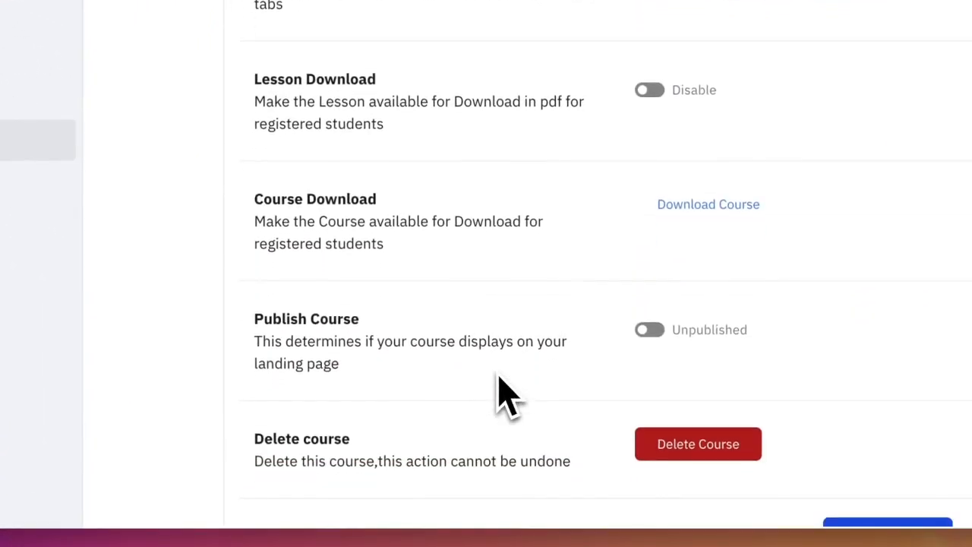
scroll(501, 395, down, 1)
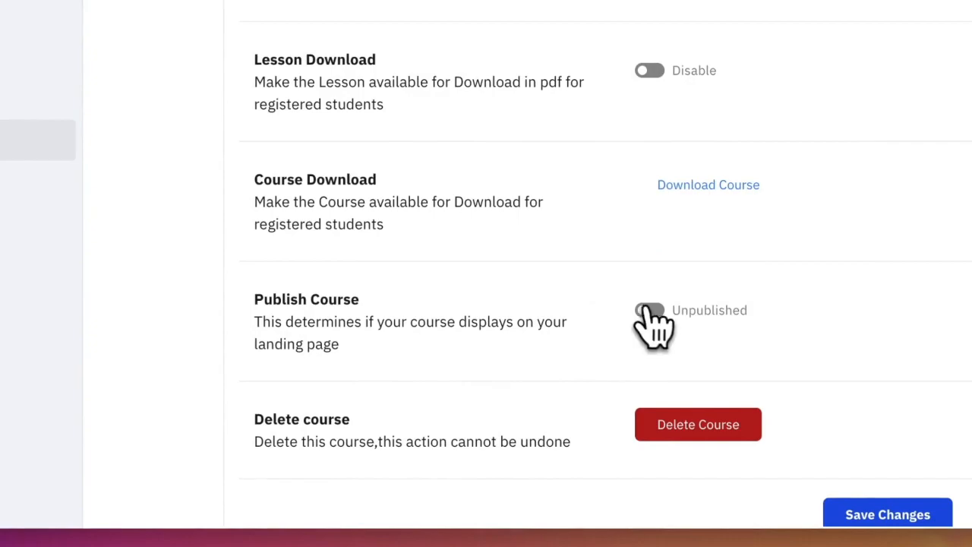
click(648, 312)
click(888, 514)
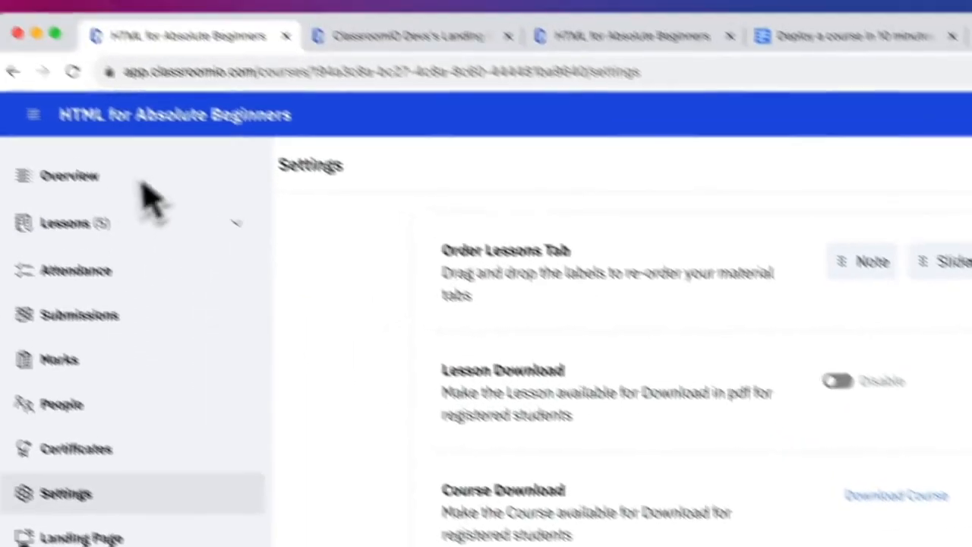
Load the organisation's site at ciodevs.classroomio.com and open the HTML for Absolute Beginners course from its course list.
click(178, 116)
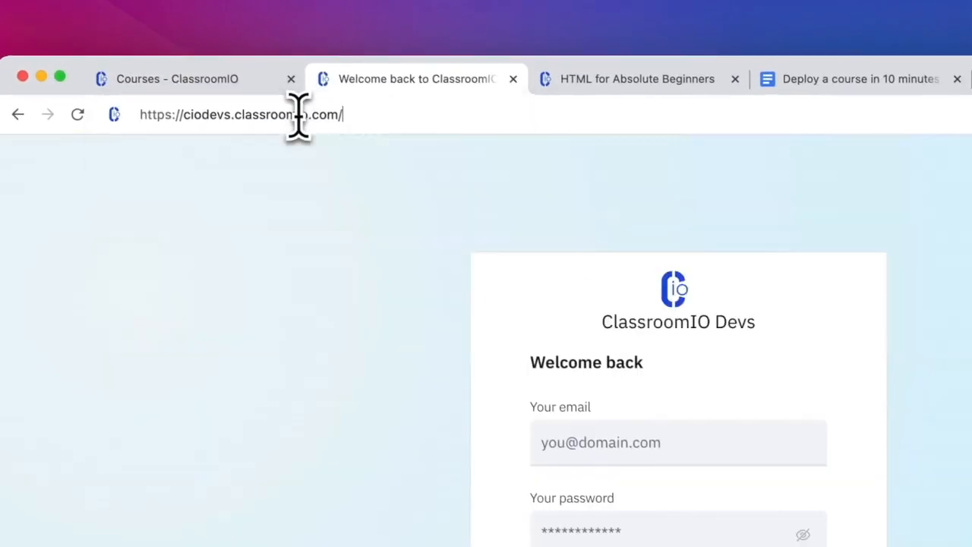
key(Return)
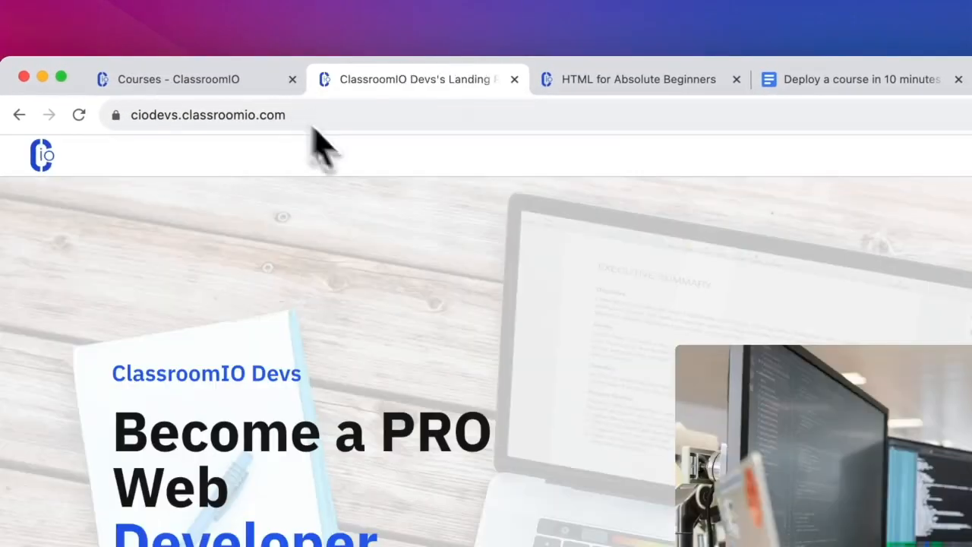
scroll(486, 349, down, 15)
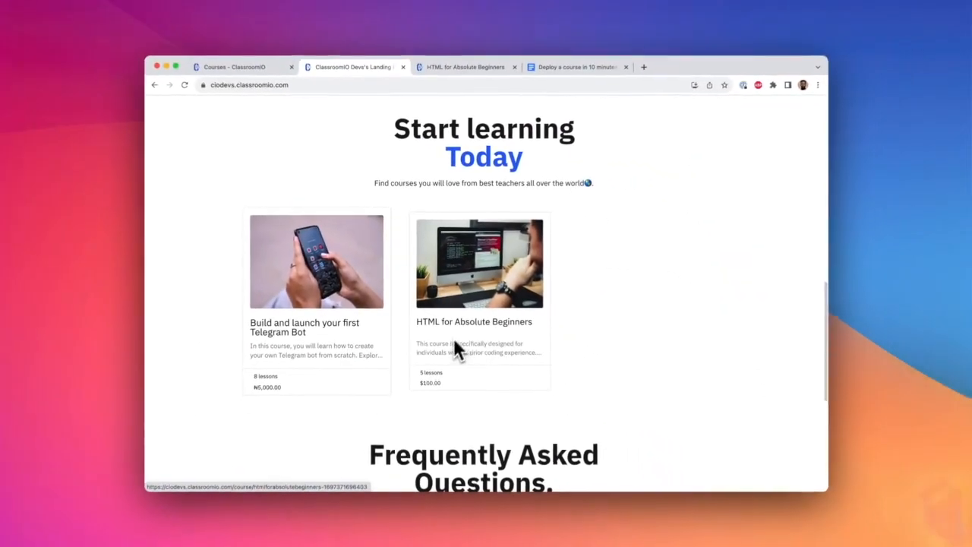
click(436, 371)
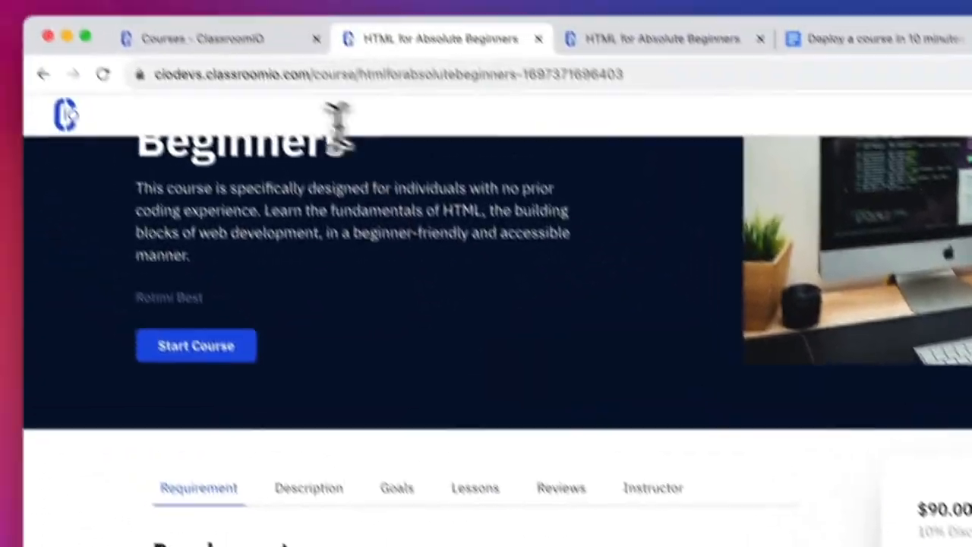
Examine the public course page's web address, requirements, description and pricing card.
click(161, 73)
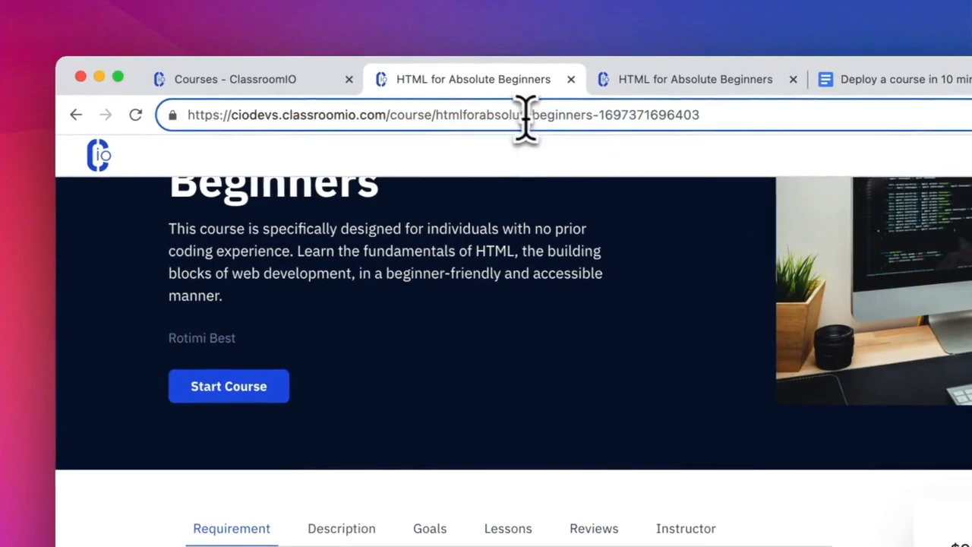
scroll(468, 287, down, 1)
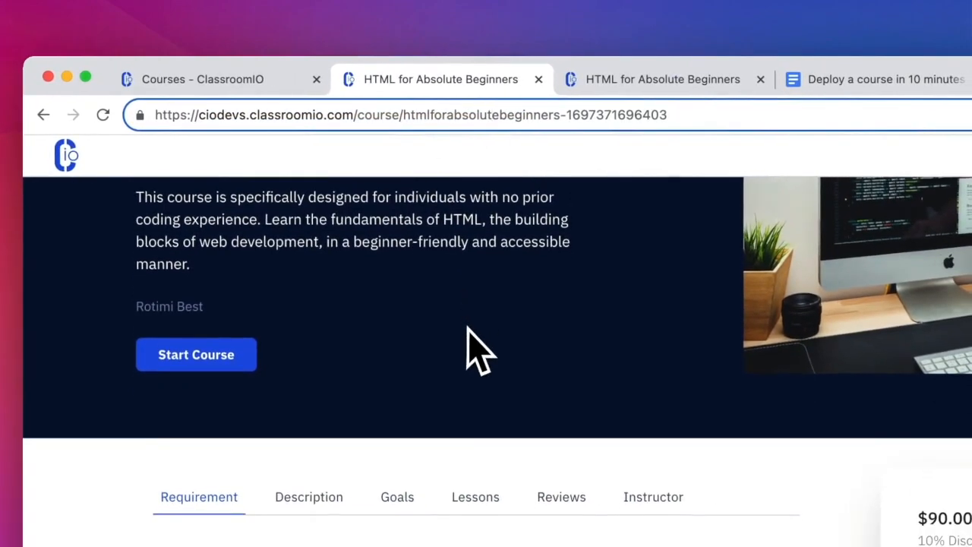
scroll(478, 349, down, 15)
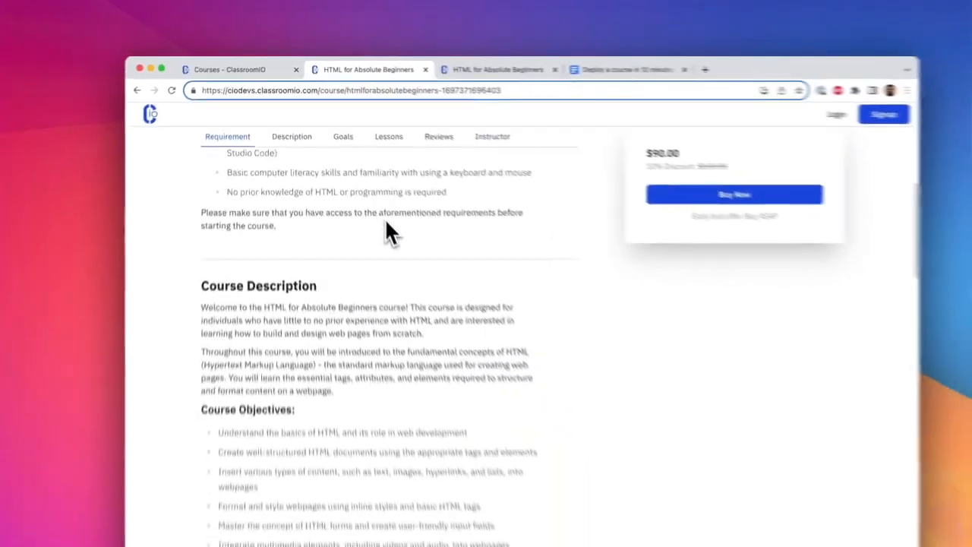
scroll(369, 202, down, 5)
scroll(370, 201, up, 10)
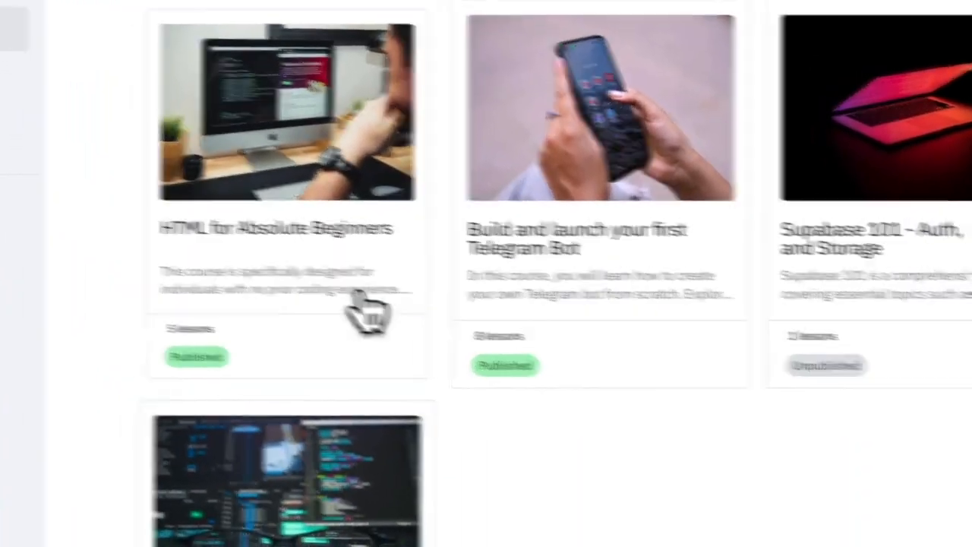
Open the HTML for Absolute Beginners course for editing and view its People, Certificates and Marks pages.
click(363, 304)
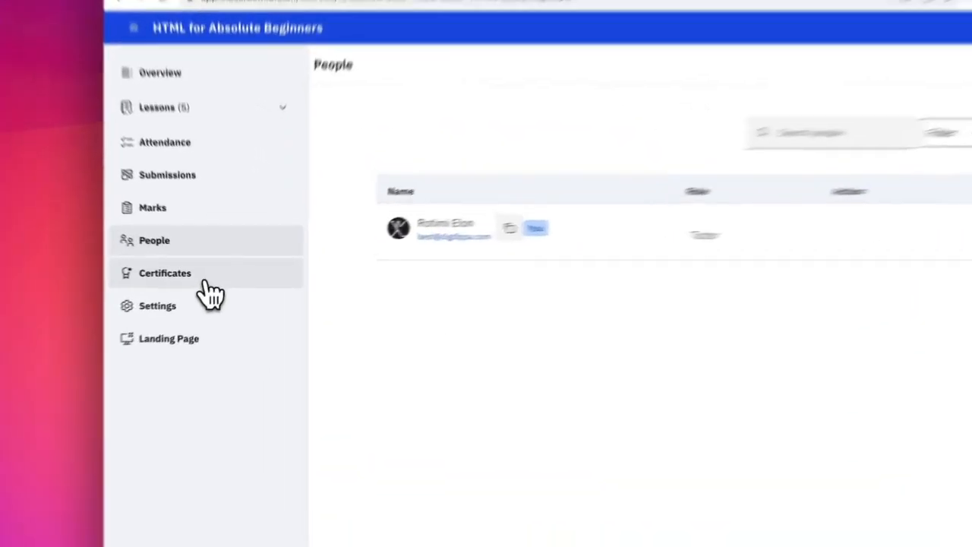
click(213, 278)
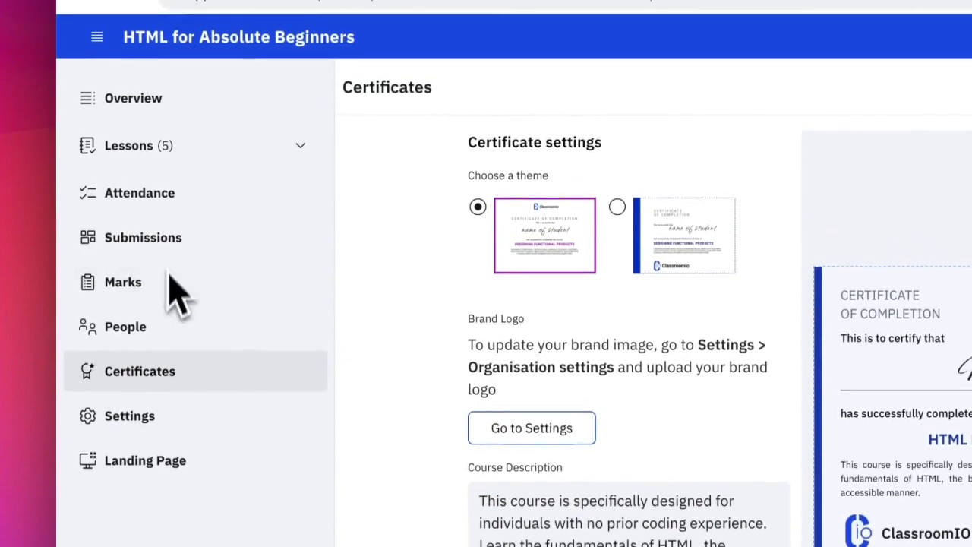
click(169, 290)
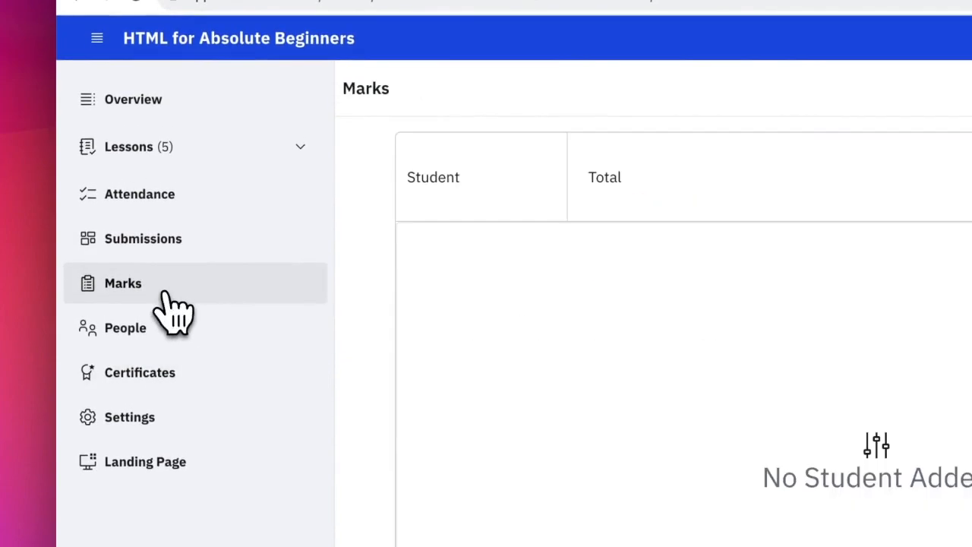